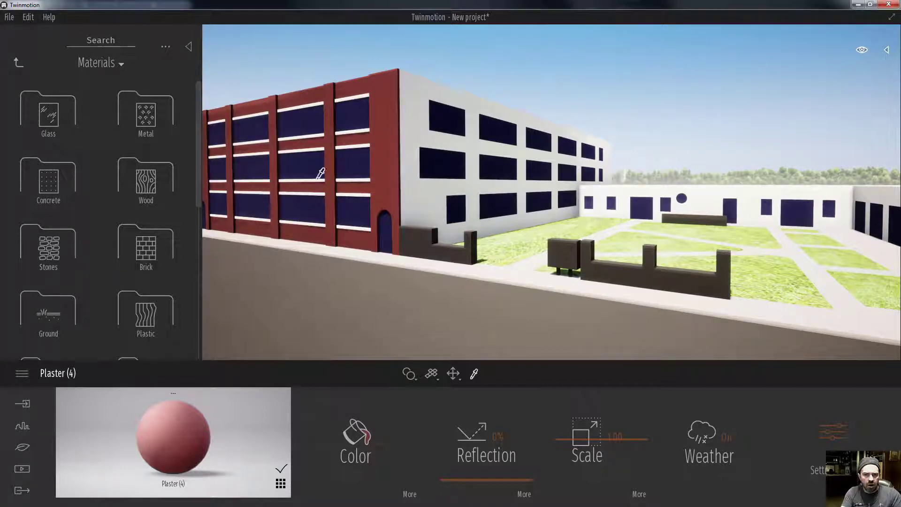
View the red-fronted building and the adjoining courtyard from the street side
right_drag(423, 229, 449, 223)
key(a)
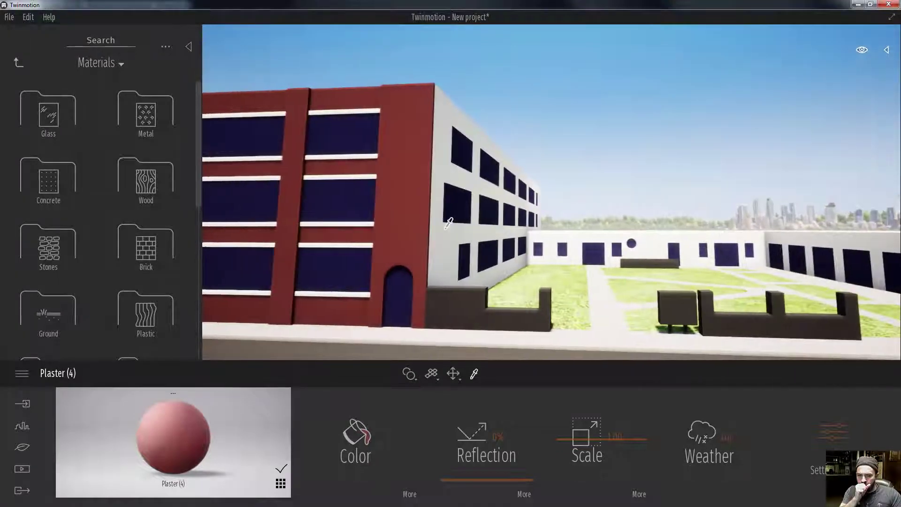
key(w)
key(d)
right_drag(360, 305, 386, 277)
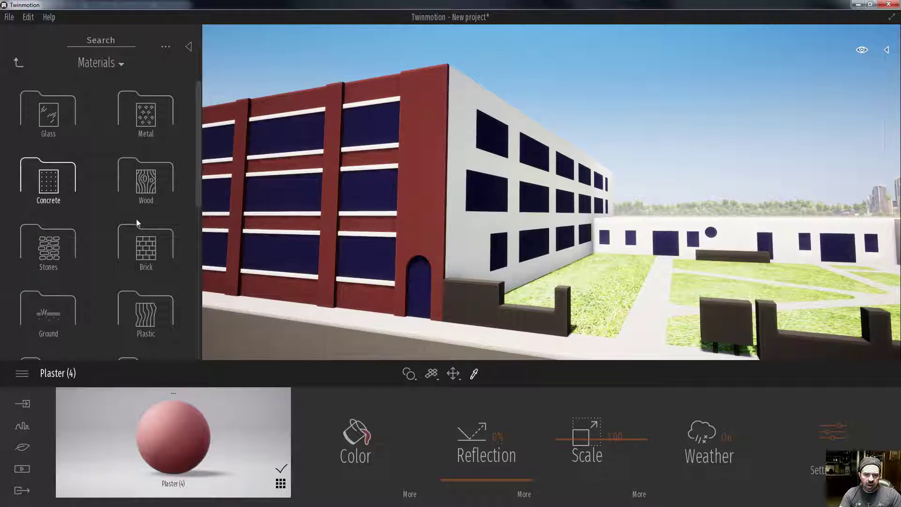
mouse_move(385, 284)
right_down()
mouse_move(394, 281)
mouse_move(310, 284)
mouse_move(397, 282)
right_up()
scroll(500, 278, up, 1)
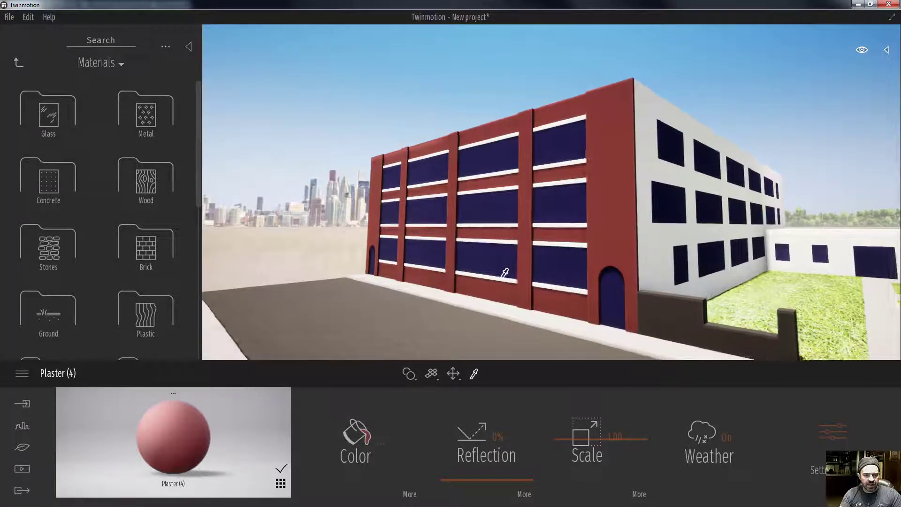
scroll(501, 278, up, 2)
right_drag(501, 278, 501, 277)
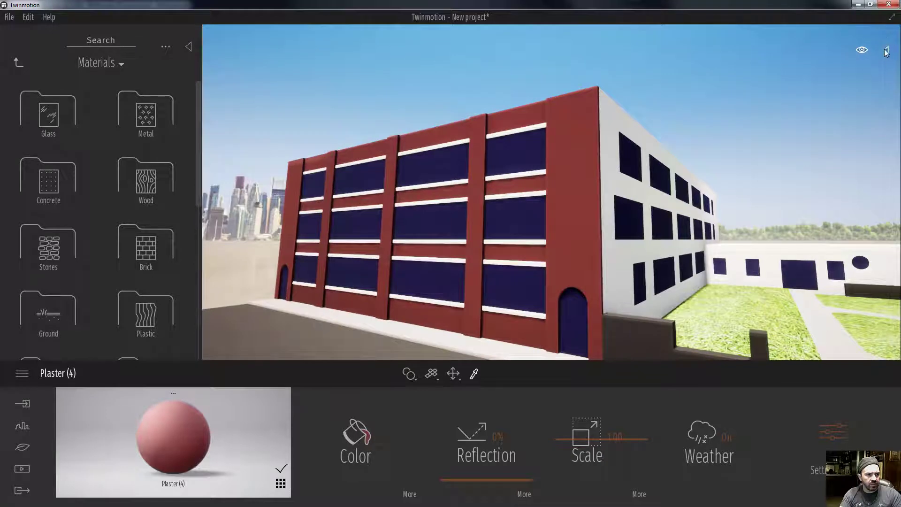
Show the scene graph and browse the imported model's group and object hierarchy from end to start
click(887, 50)
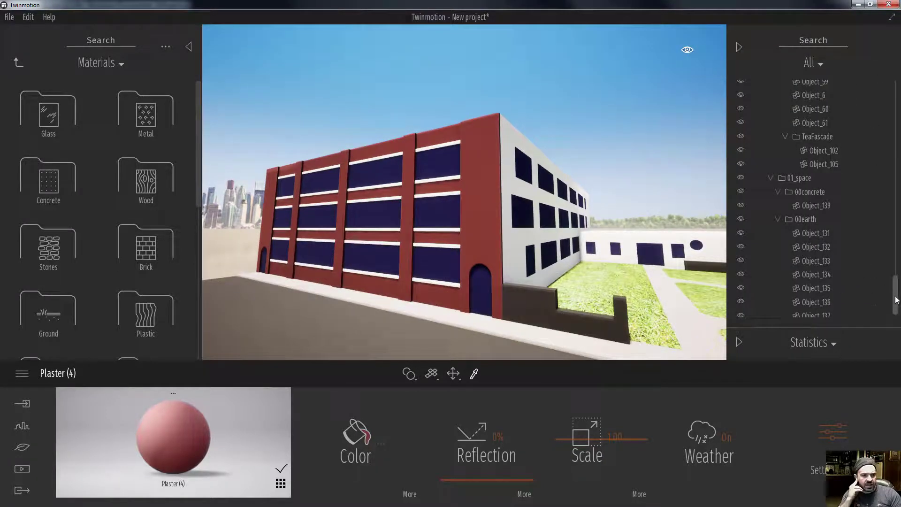
drag(895, 299, 872, 309)
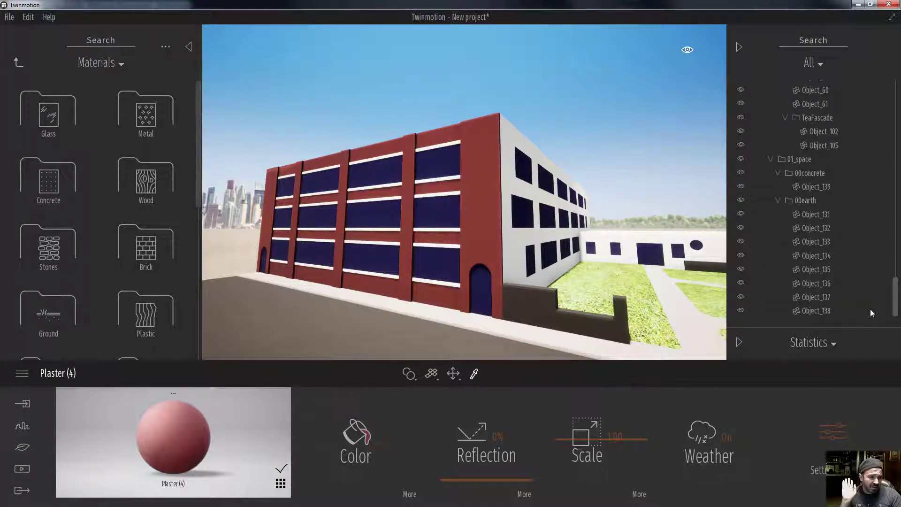
drag(871, 309, 869, 210)
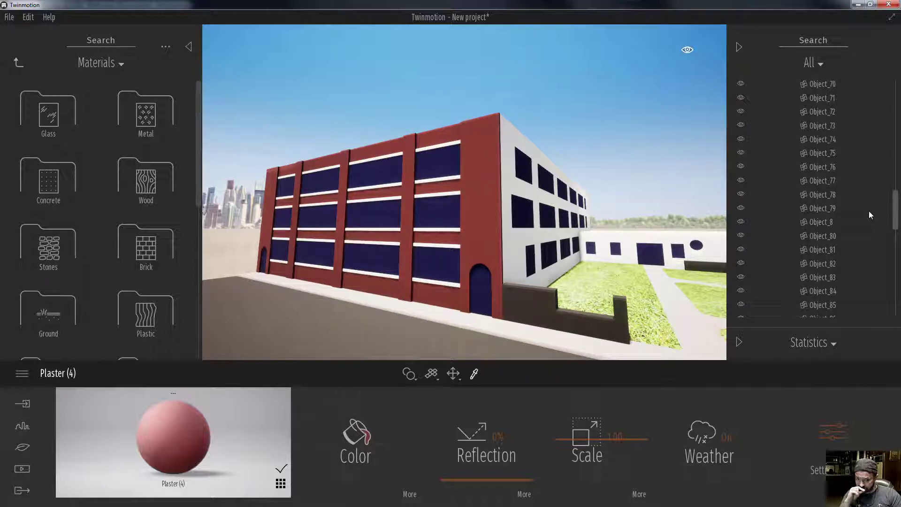
drag(868, 210, 867, 105)
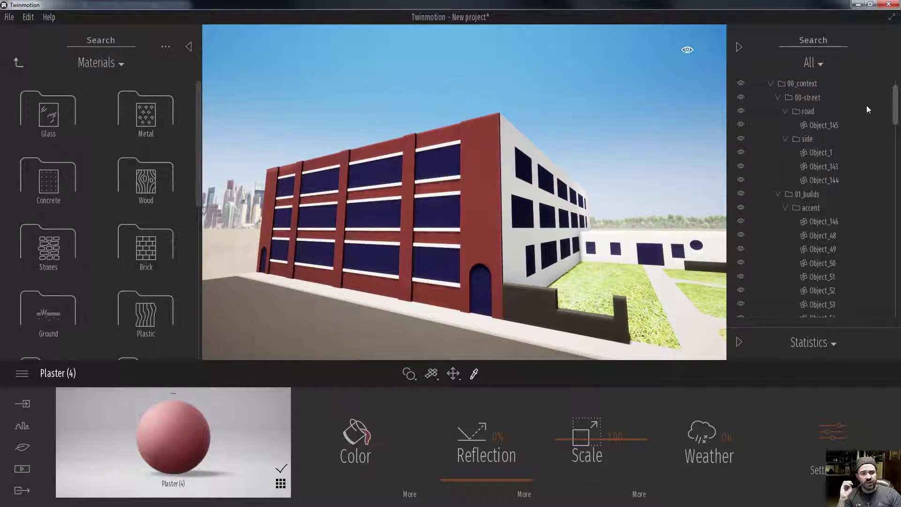
Try to raise the road group vertically above the rest of the model, and undo the move
drag(807, 111, 809, 109)
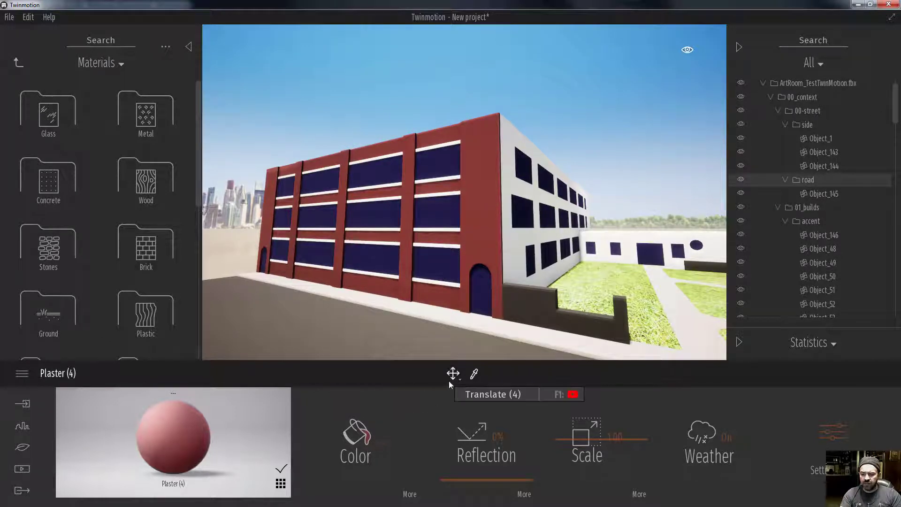
right_drag(452, 317, 619, 315)
key(s)
key(w)
key(w)
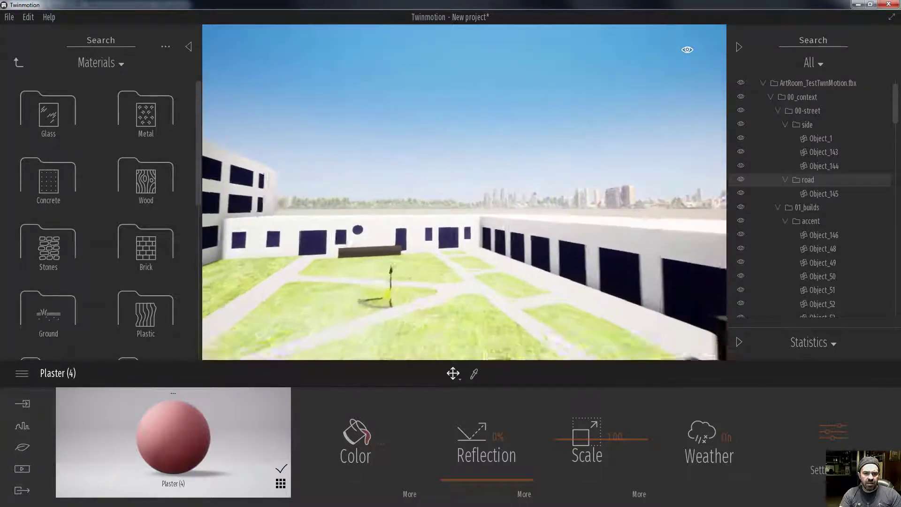
right_drag(454, 169, 429, 248)
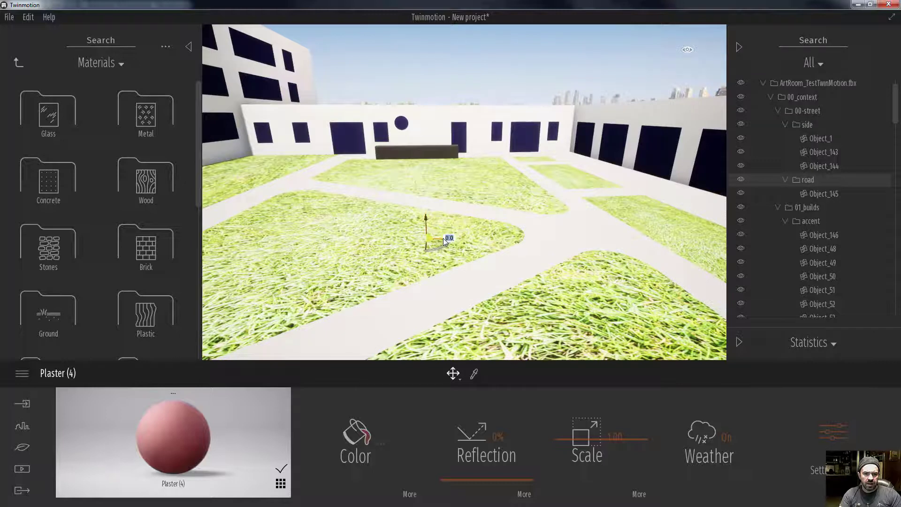
drag(443, 238, 427, 248)
key(s)
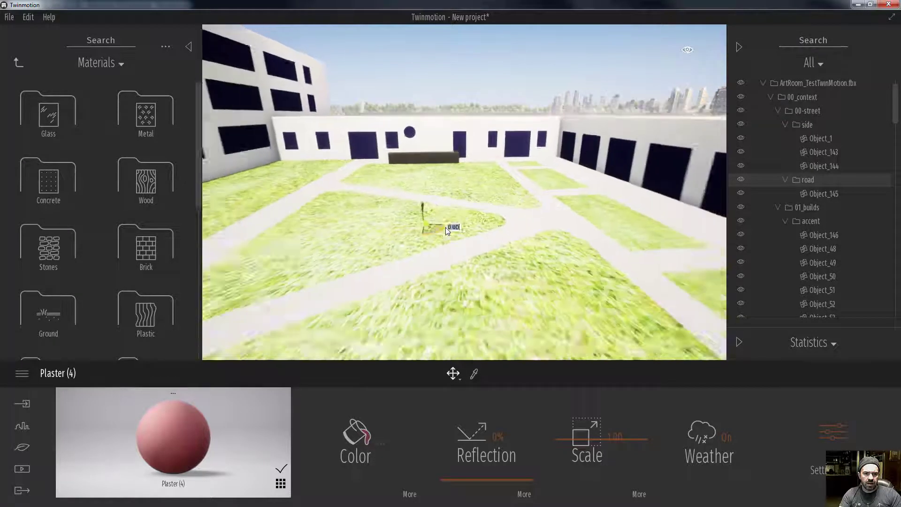
key(s)
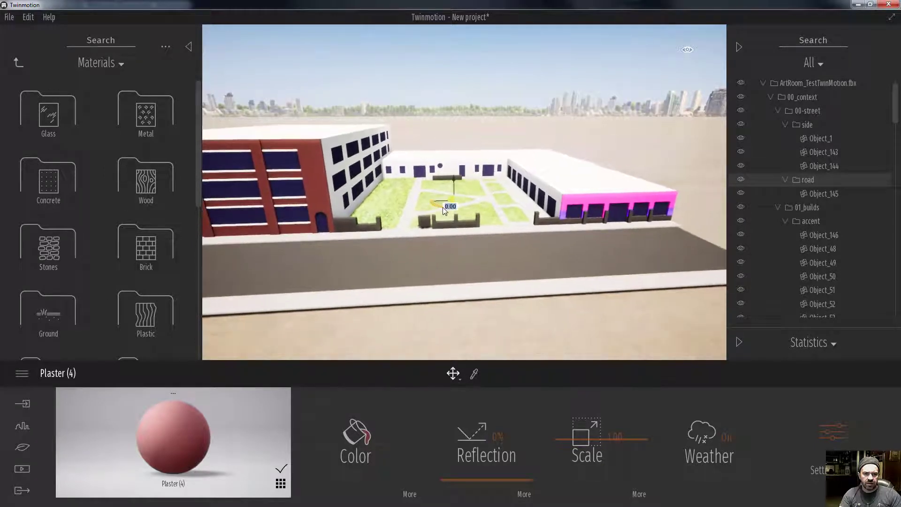
drag(446, 206, 466, 100)
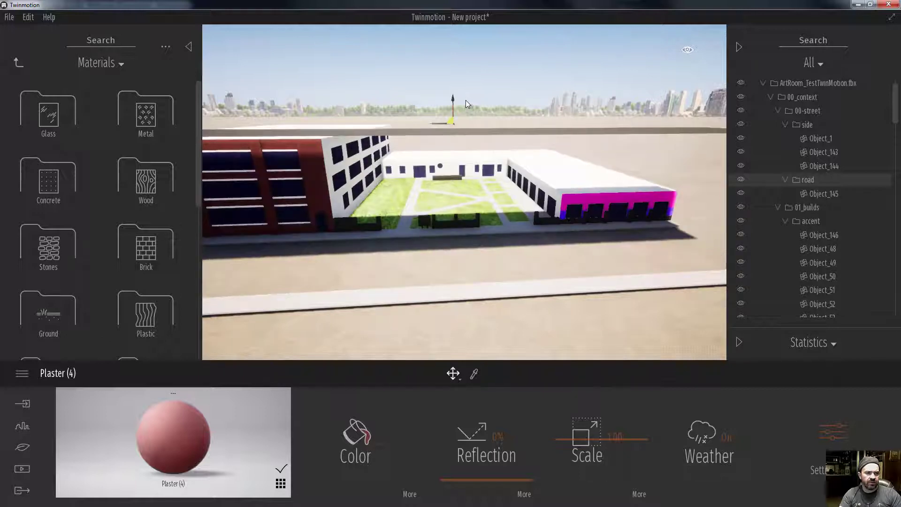
key(ctrl+z)
Try to move the 00-street group and to rotate Object_143, the sidewalk in front of the buildings, and undo the rotation
click(807, 111)
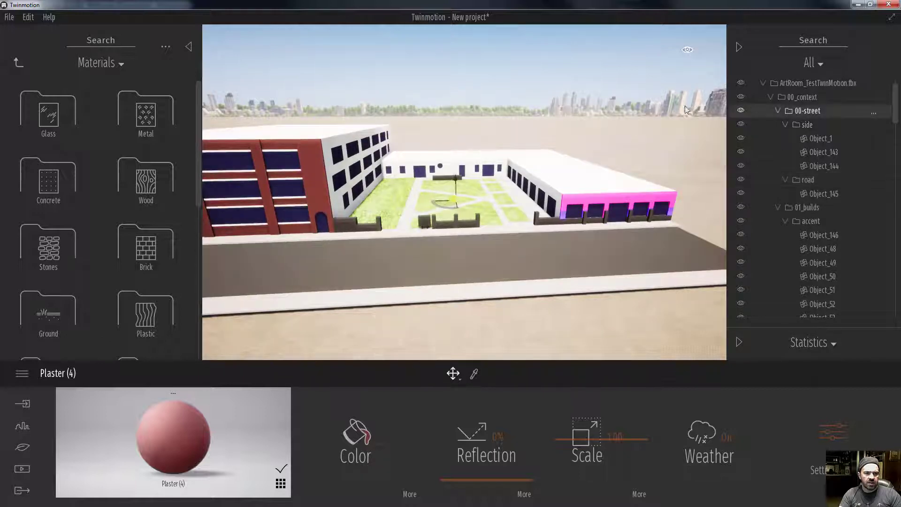
mouse_move(456, 179)
mouse_down()
mouse_move(465, 136)
mouse_move(470, 187)
mouse_up()
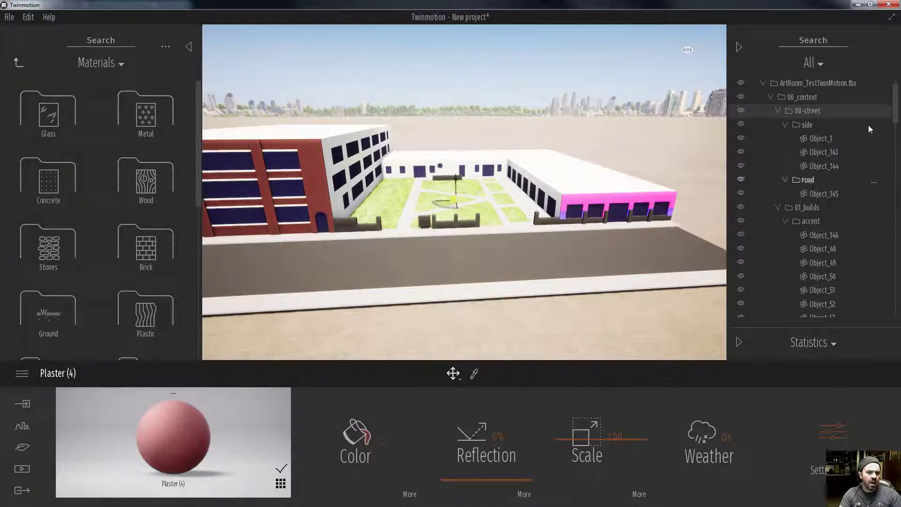
drag(825, 151, 823, 179)
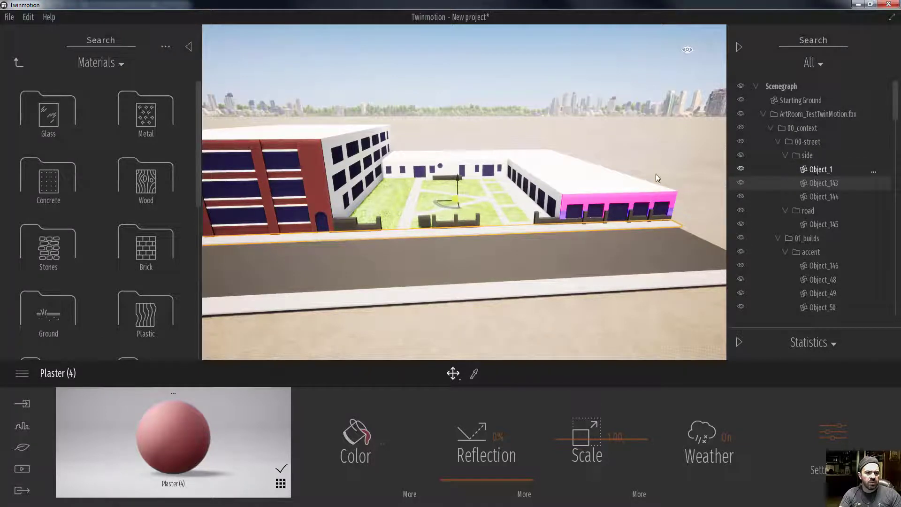
key(Tab)
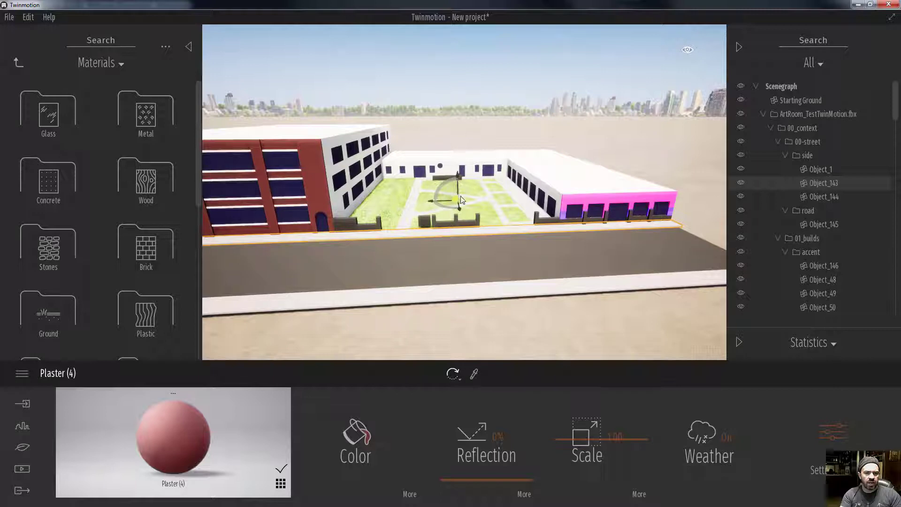
click(453, 212)
drag(482, 212, 451, 216)
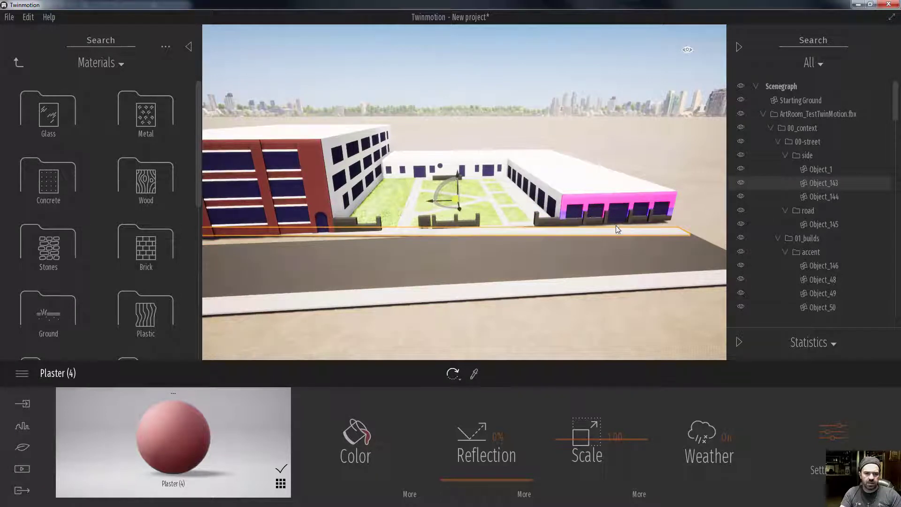
key(ctrl+z)
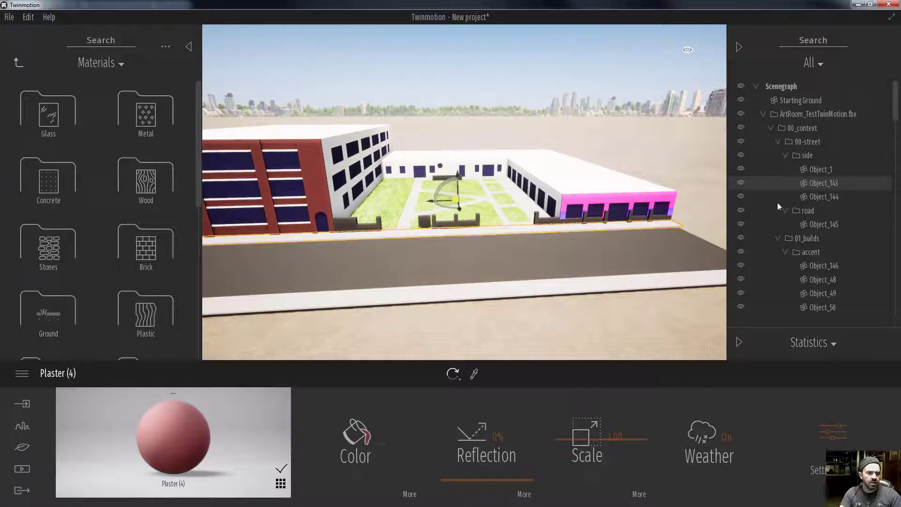
Try to rotate the side group of the street, and undo the rotation
click(807, 155)
drag(452, 207, 512, 225)
key(ctrl+z)
Try to raise the 00_context group vertically, and undo the move
key(a)
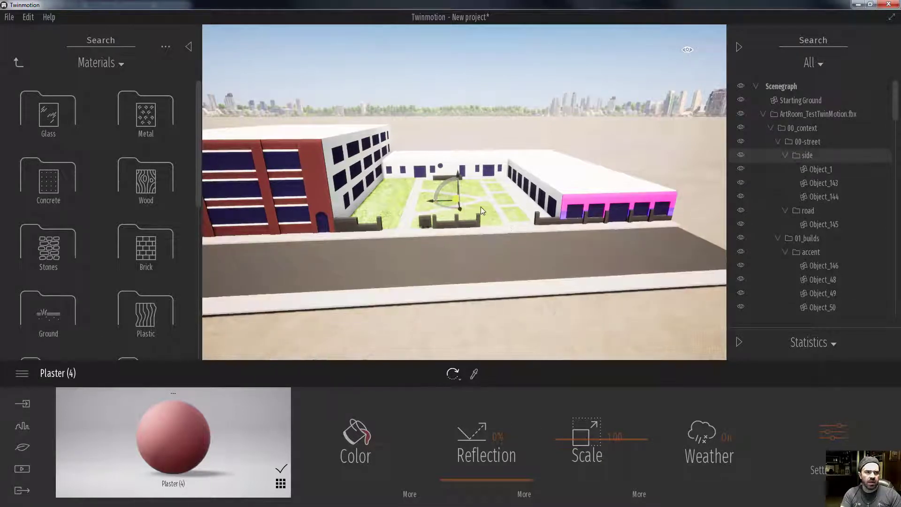
right_drag(481, 206, 525, 207)
key(w)
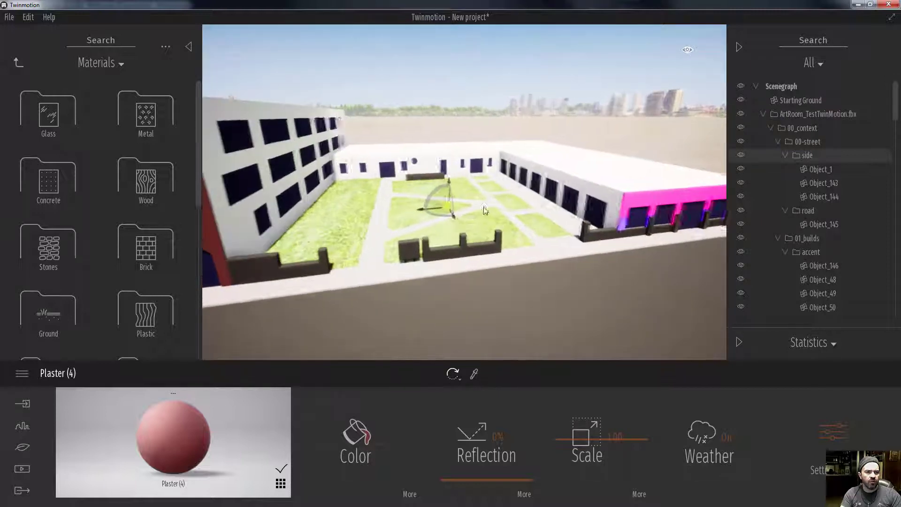
click(804, 130)
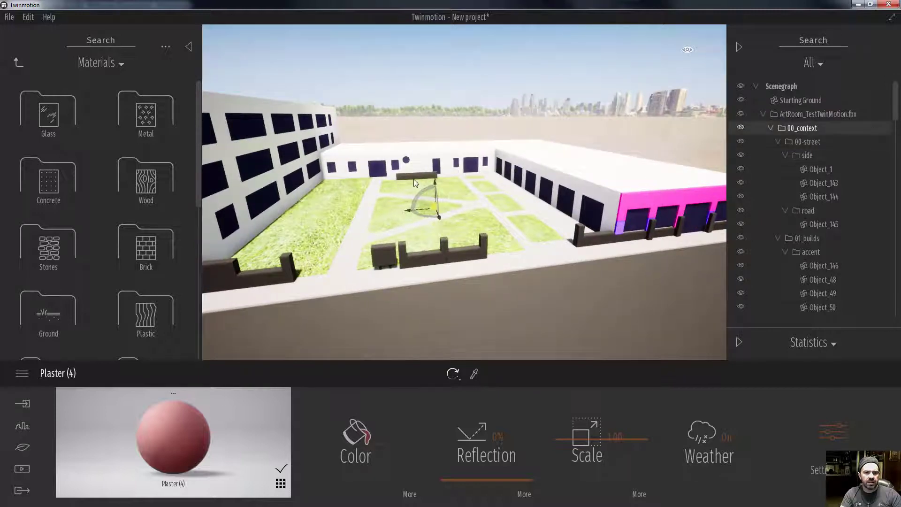
drag(437, 185, 450, 140)
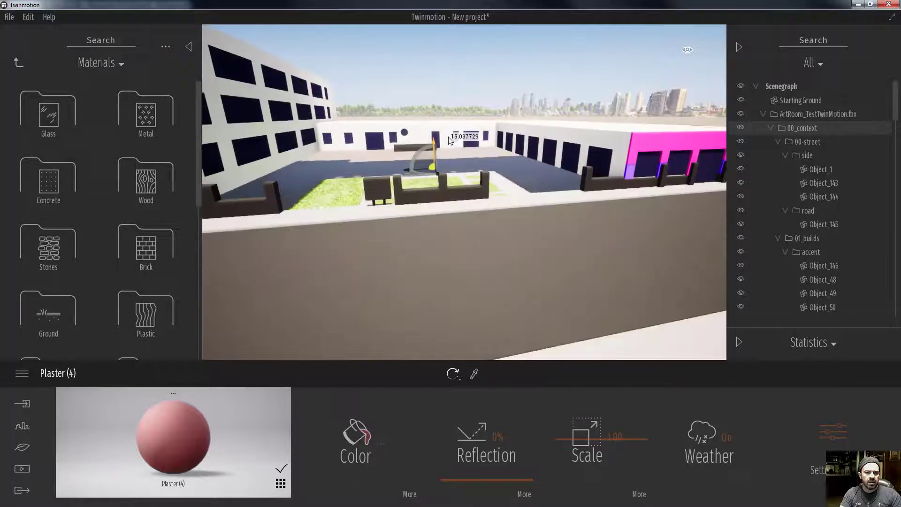
key(ctrl+z)
Examine the courtyard, its low walls and the surrounding buildings from the street
key(a)
right_drag(477, 178, 437, 173)
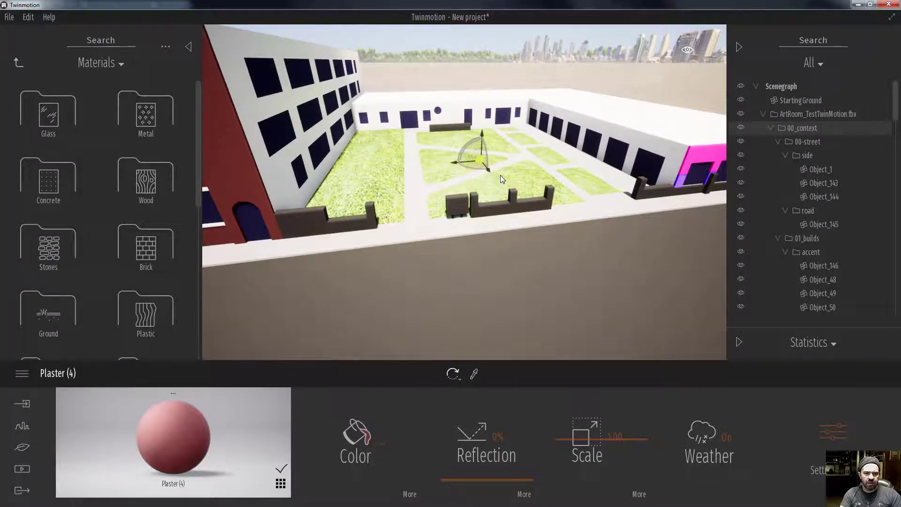
key(d)
right_drag(500, 177, 523, 162)
key(w)
key(s)
key(q)
key(e)
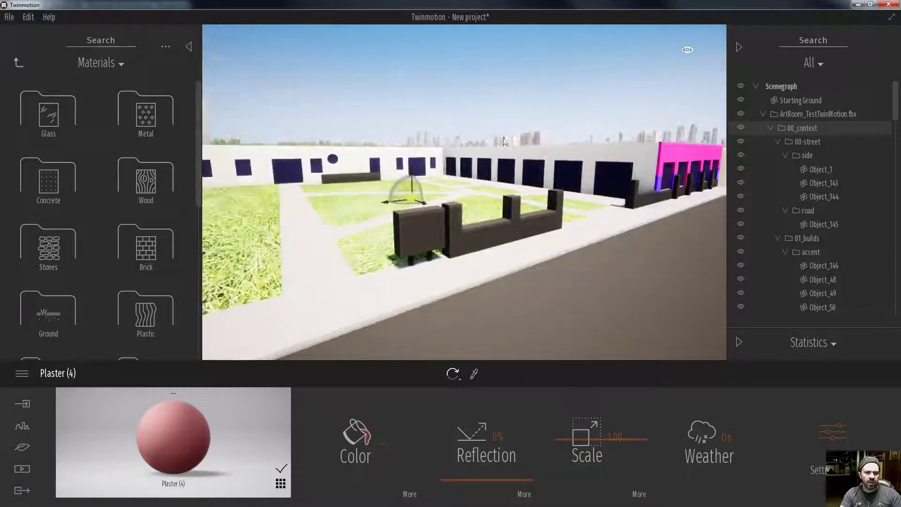
Apply the Clean brick 04 material to the red facade of the three-storey building
click(476, 98)
key(w)
key(s)
right_drag(437, 173, 402, 163)
key(a)
mouse_move(371, 201)
right_down()
mouse_move(389, 194)
mouse_move(367, 188)
right_up()
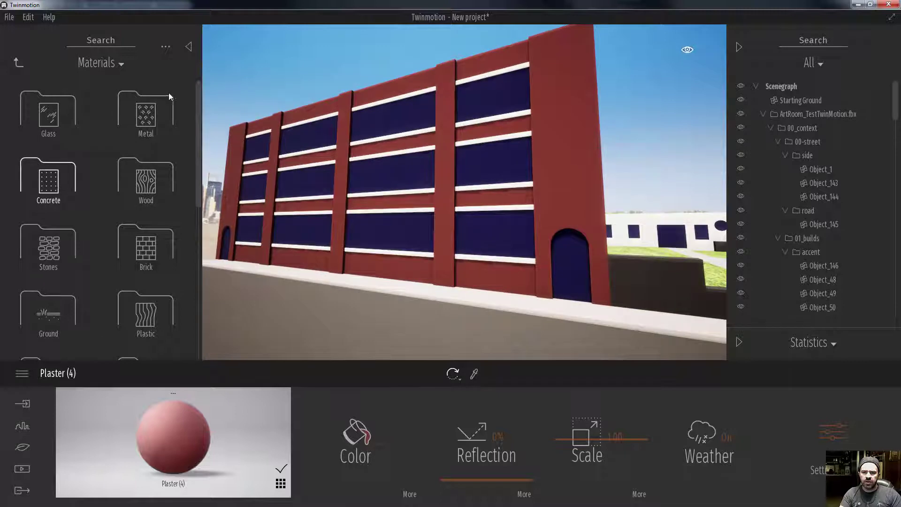
click(123, 253)
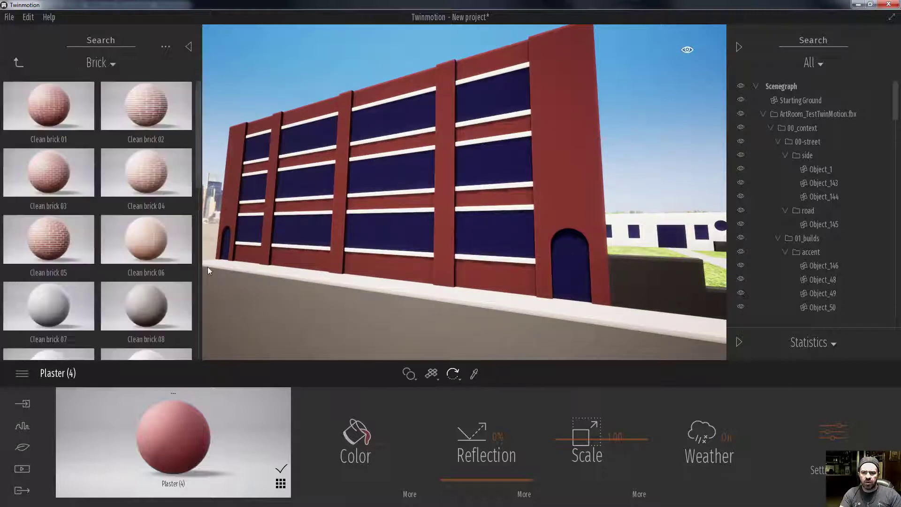
mouse_move(78, 228)
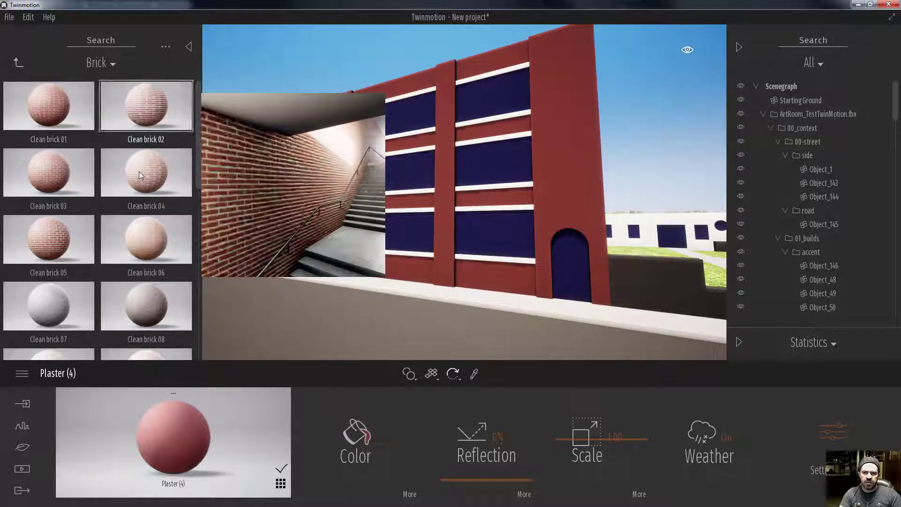
drag(139, 172, 581, 154)
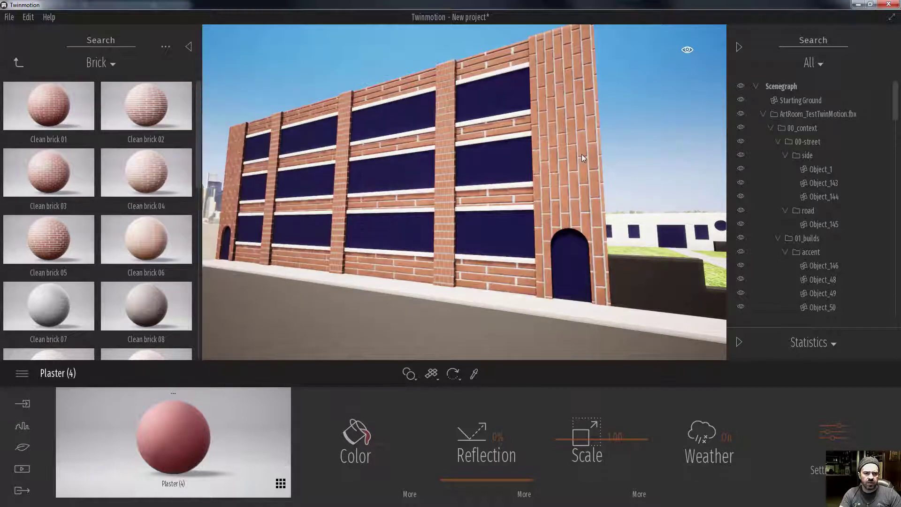
click(581, 154)
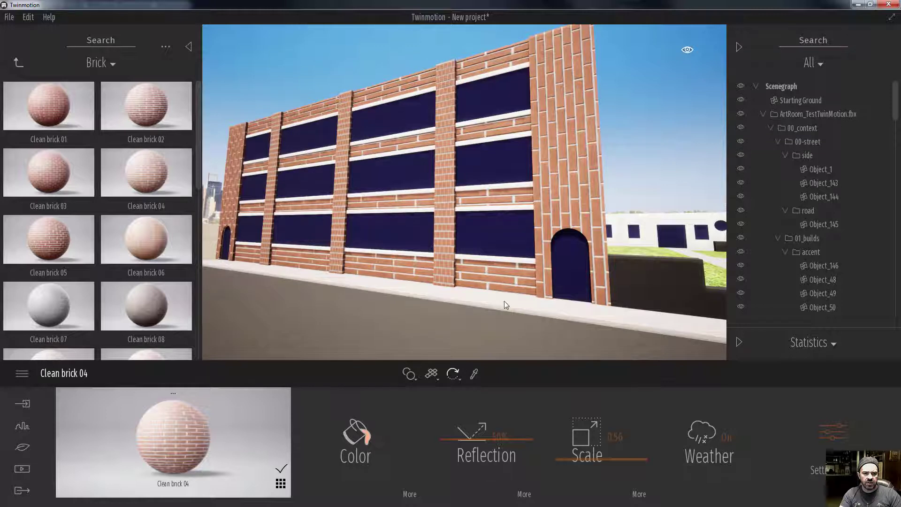
Turn on the two-sided option in the settings of the facade's Clean brick 04 material
click(563, 193)
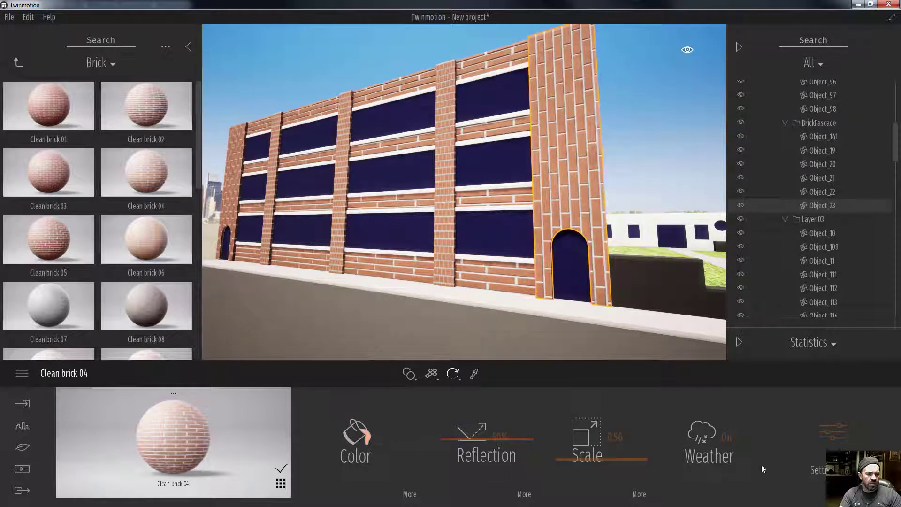
click(816, 433)
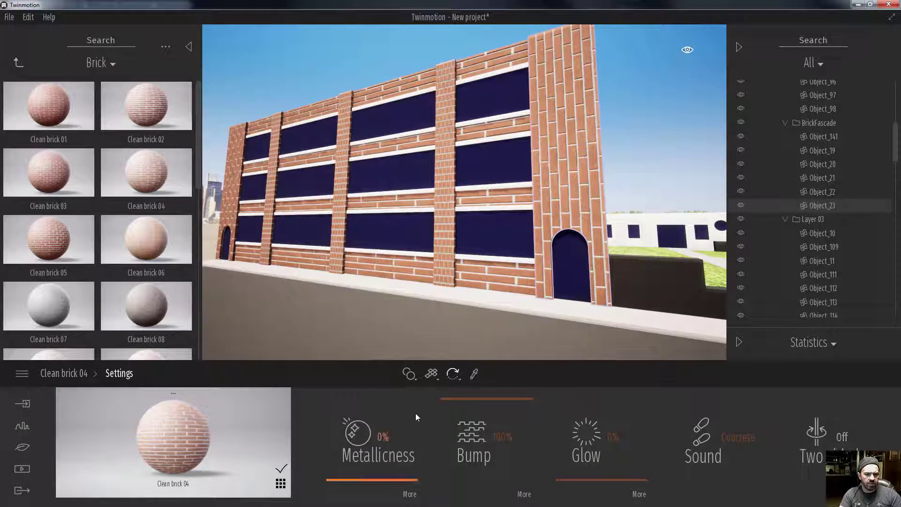
click(849, 436)
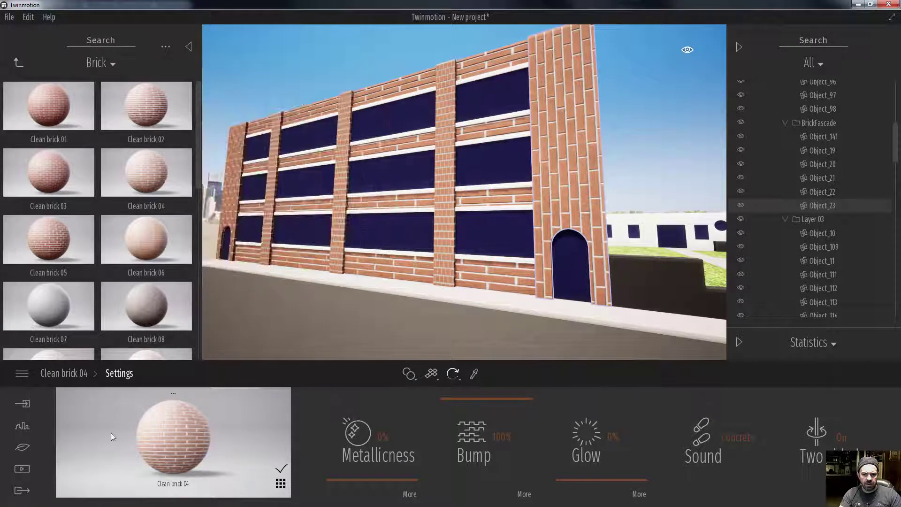
click(82, 375)
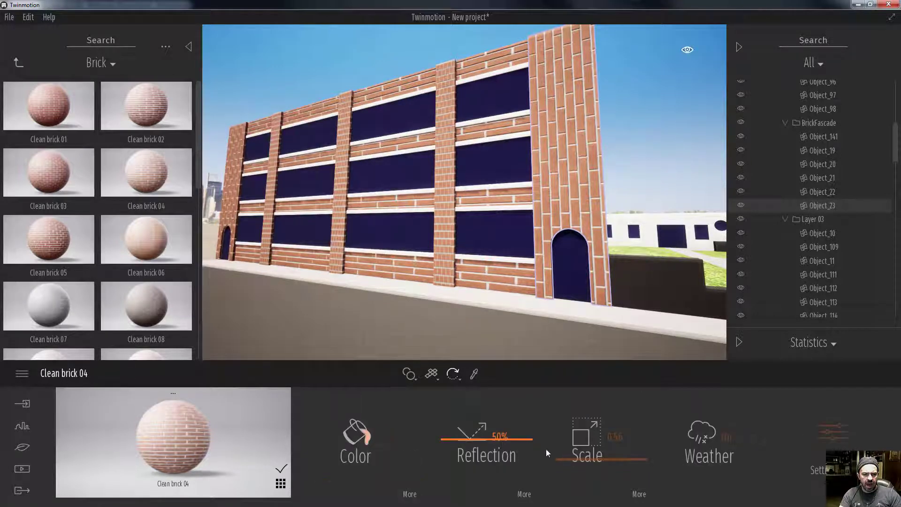
Set the texture rotation of the facade's Clean brick 04 material to 90°
click(641, 494)
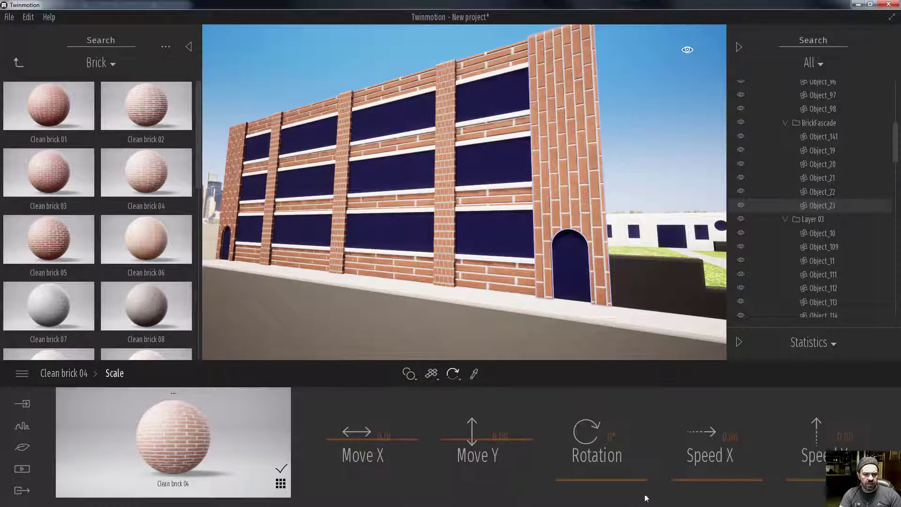
drag(609, 477, 613, 460)
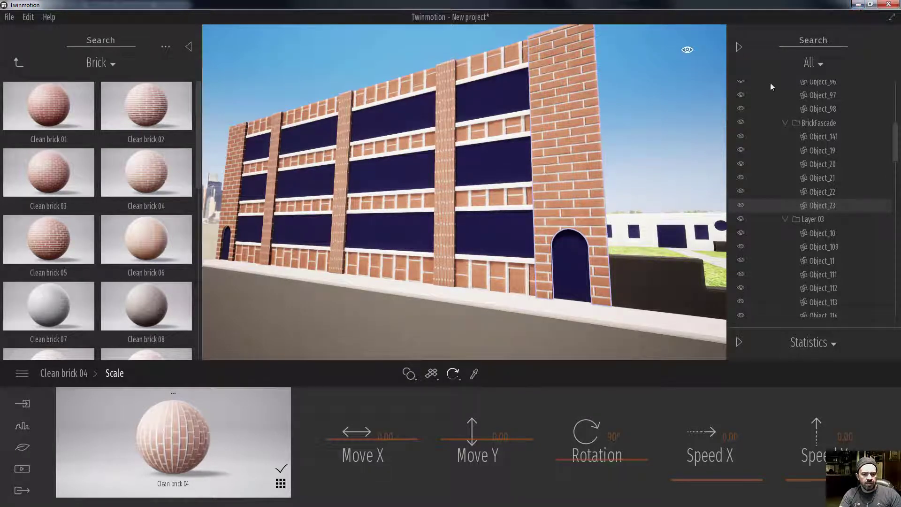
click(492, 275)
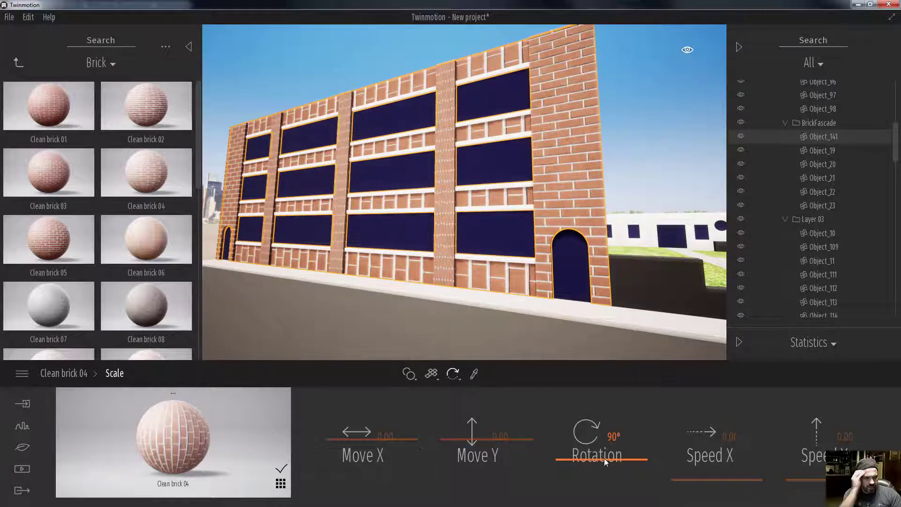
right_click(833, 141)
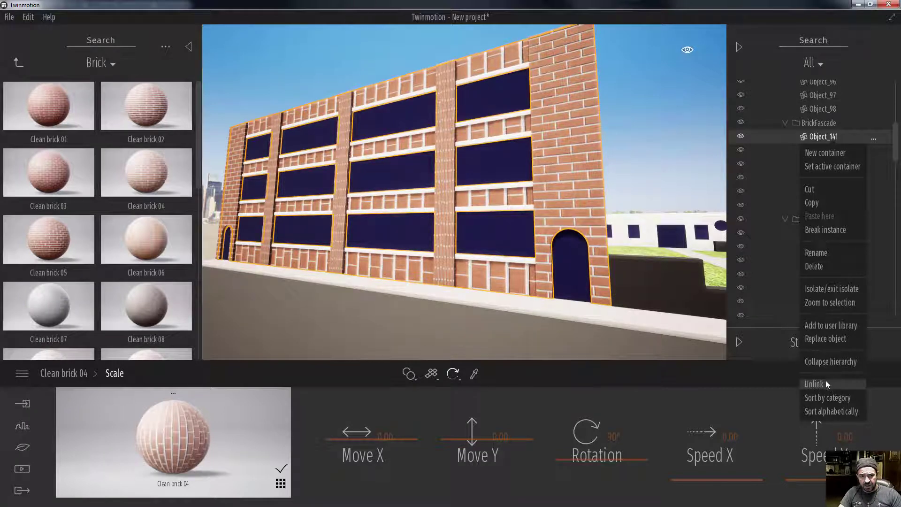
Switch to Rhinoceros and ungroup the red surface of the three-storey building's street facade
click(867, 4)
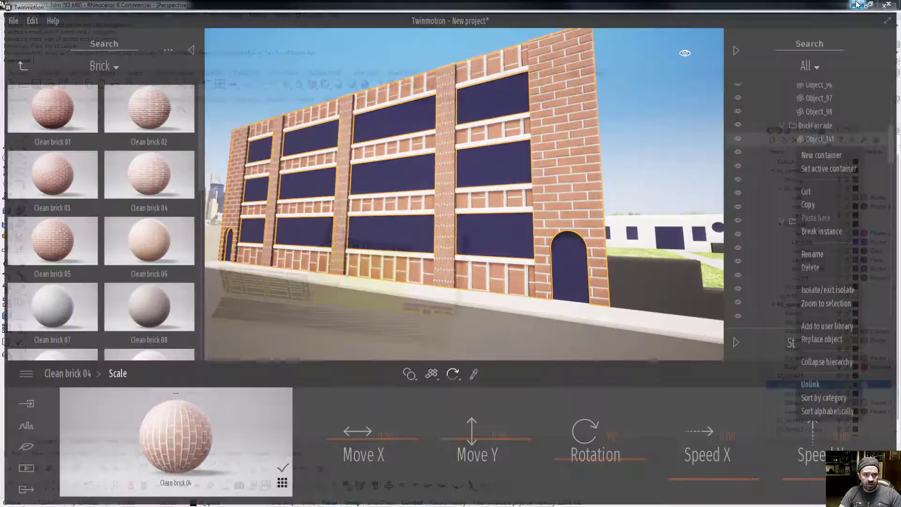
scroll(288, 317, up, 10)
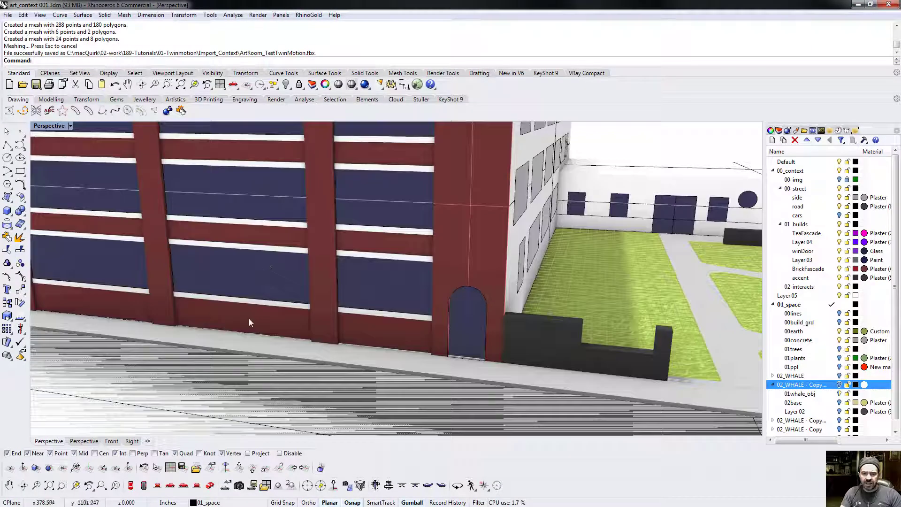
click(249, 319)
key(ctrl+shift+g)
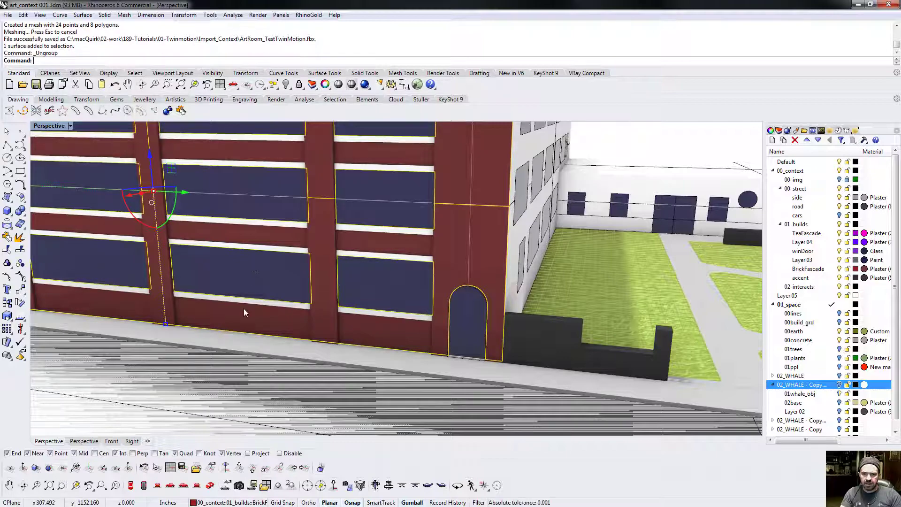
Try to explode the red street facade surface into separate pieces
scroll(253, 320, down, 7)
right_drag(281, 275, 392, 273)
scroll(450, 258, up, 8)
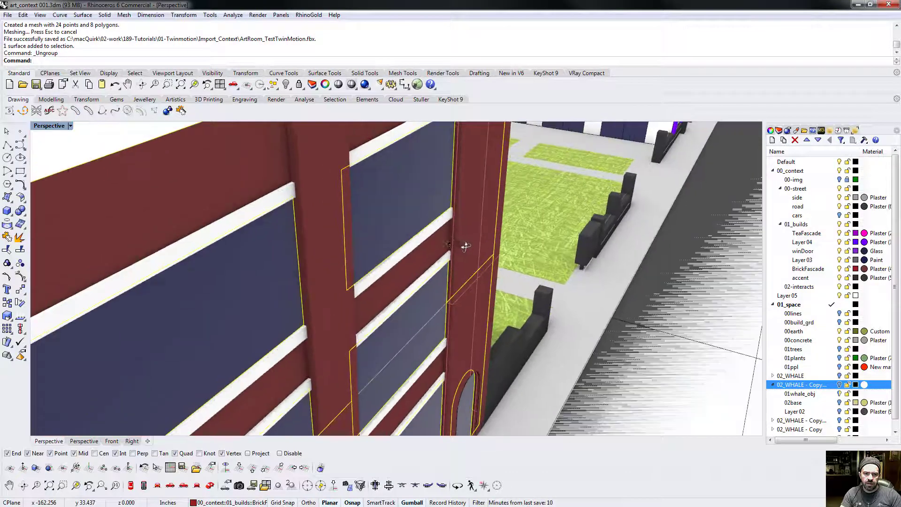
right_drag(465, 246, 359, 265)
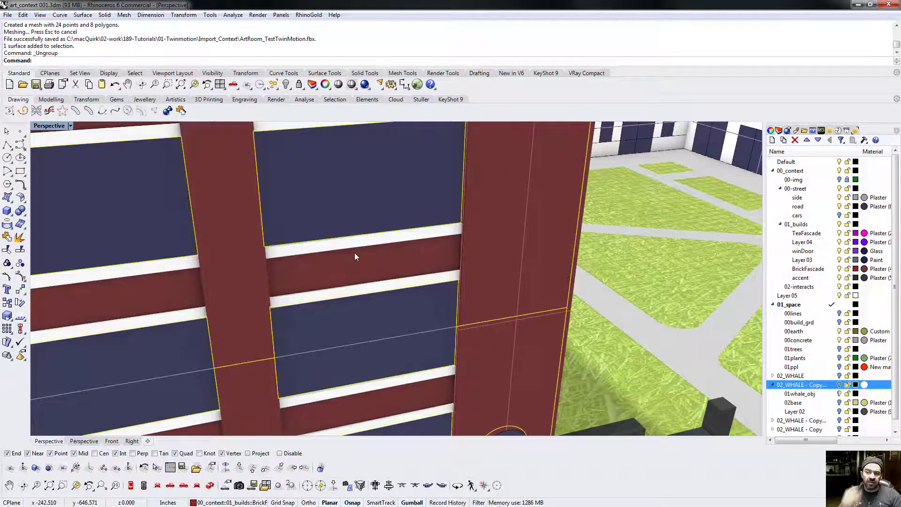
scroll(361, 248, down, 5)
mouse_move(362, 248)
shift+right_down()
mouse_move(428, 233)
mouse_move(359, 238)
shift+right_up()
right_drag(394, 189, 429, 233)
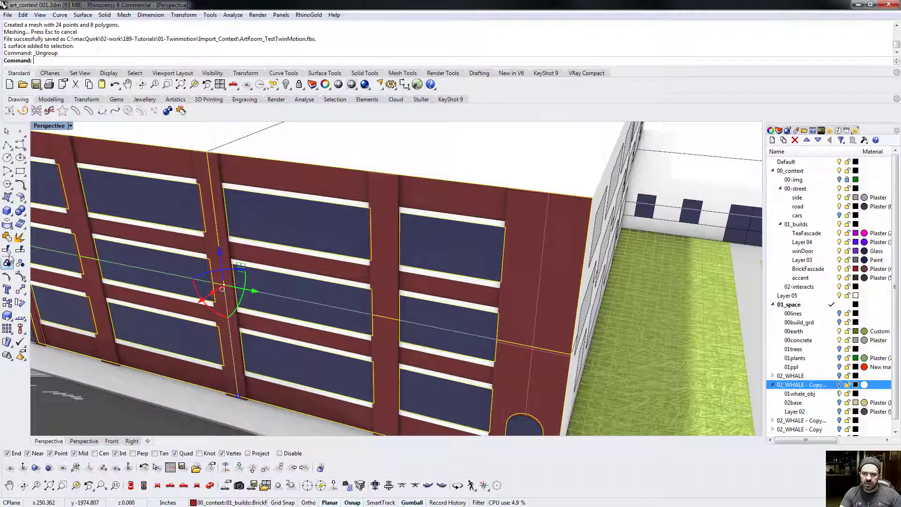
click(19, 237)
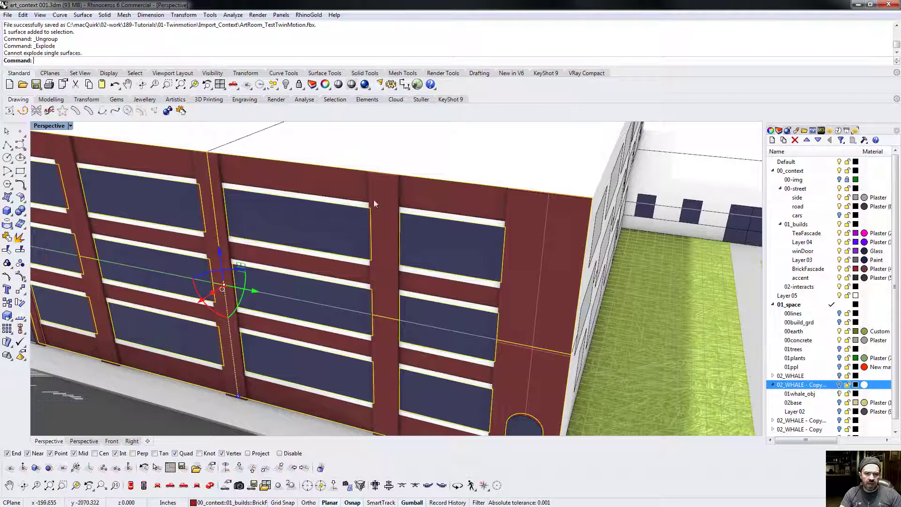
Undo the last layer visibility change and try again to ungroup the selected facade surface
ctrl+click(448, 191)
click(438, 188)
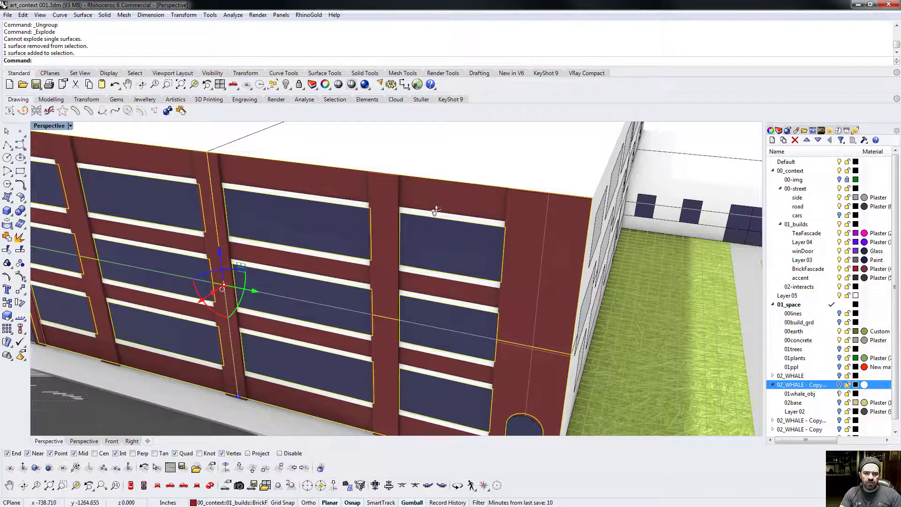
right_drag(436, 211, 495, 228)
key(ctrl+z)
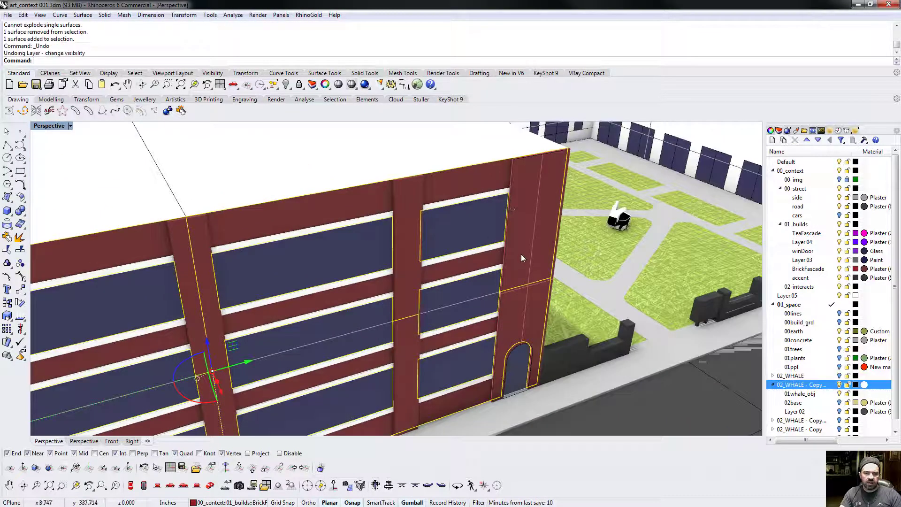
key(ctrl+shift+g)
key(ctrl+shift+g)
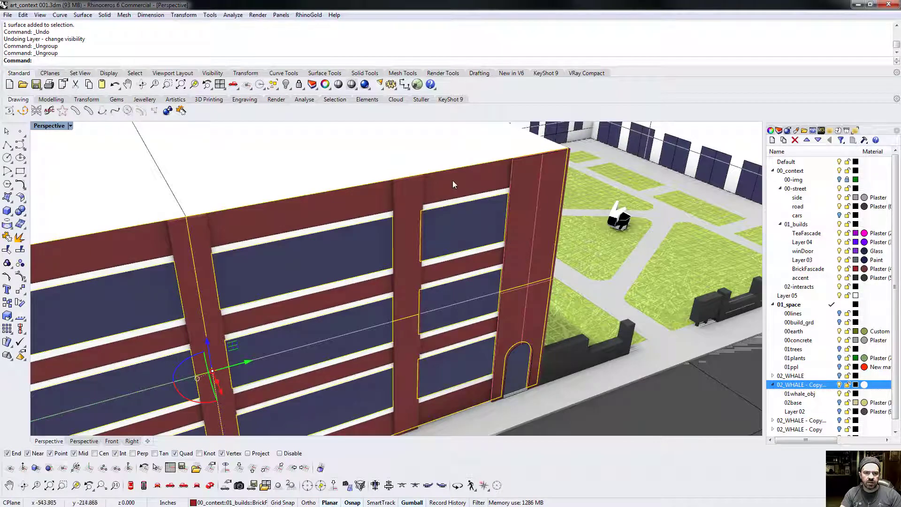
Select the facade's recessed wall surface and create a layer named BrickFascade02 within 01_builds, directly below BrickFascade
click(469, 191)
right_drag(424, 193, 392, 195)
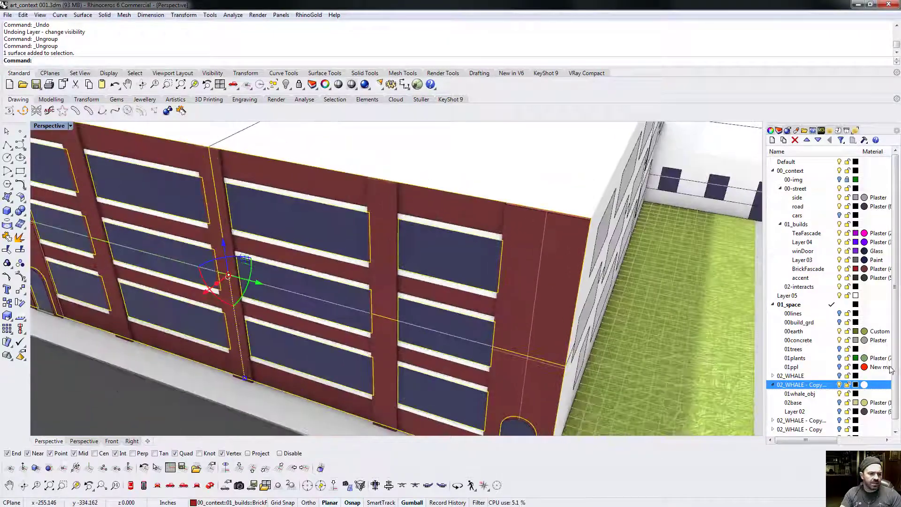
click(808, 272)
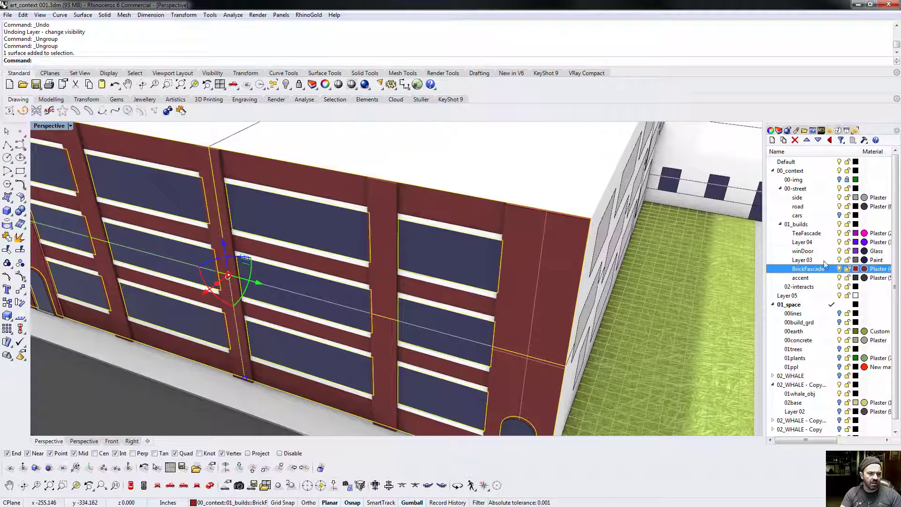
click(783, 141)
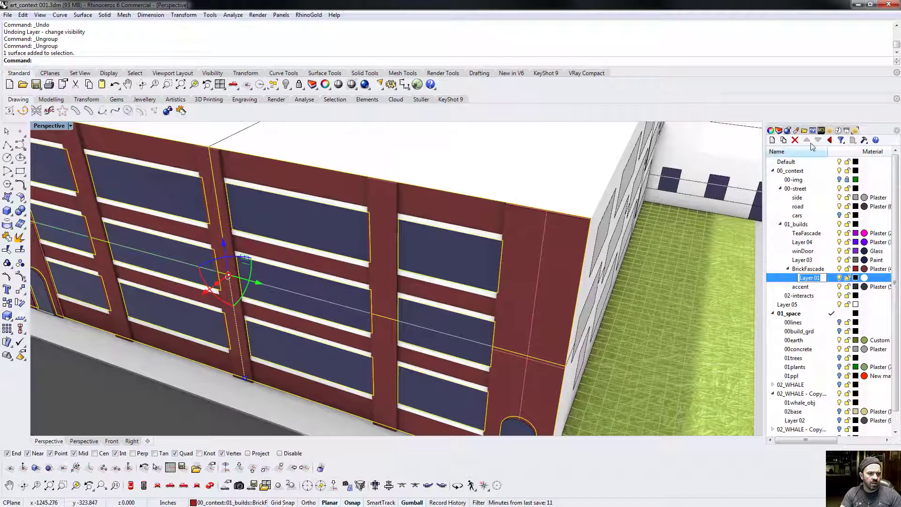
key(Return)
click(808, 270)
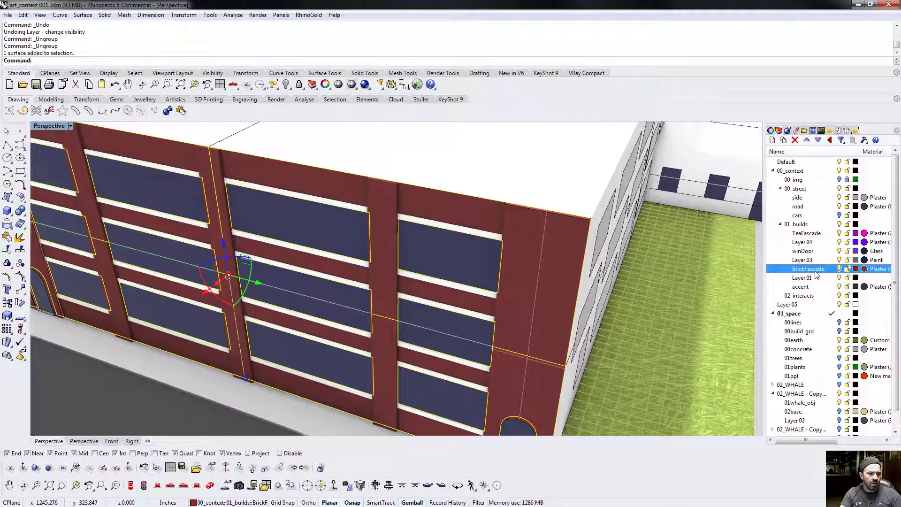
click(808, 280)
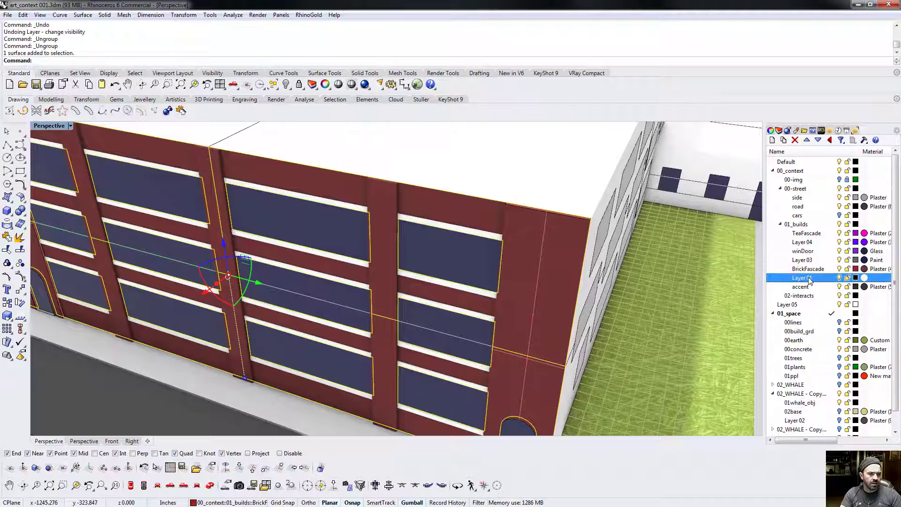
click(809, 279)
text(BrickFascade)
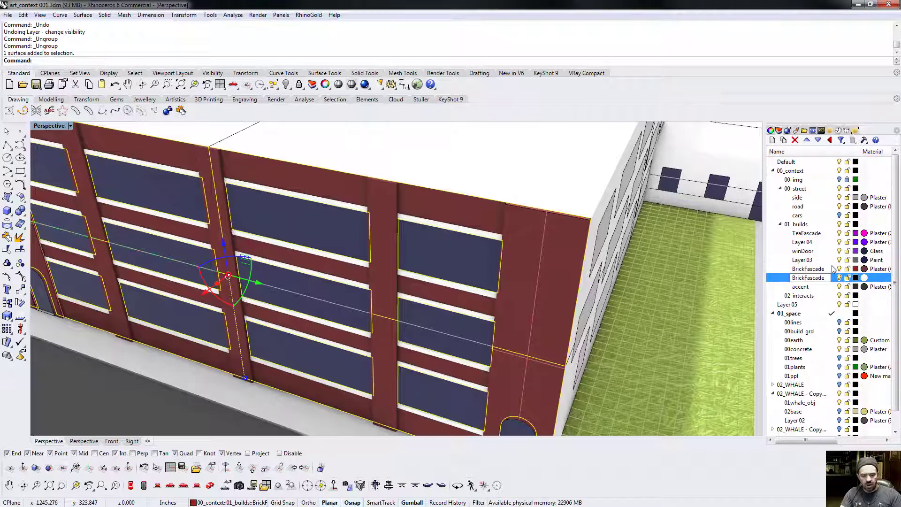
key(Return)
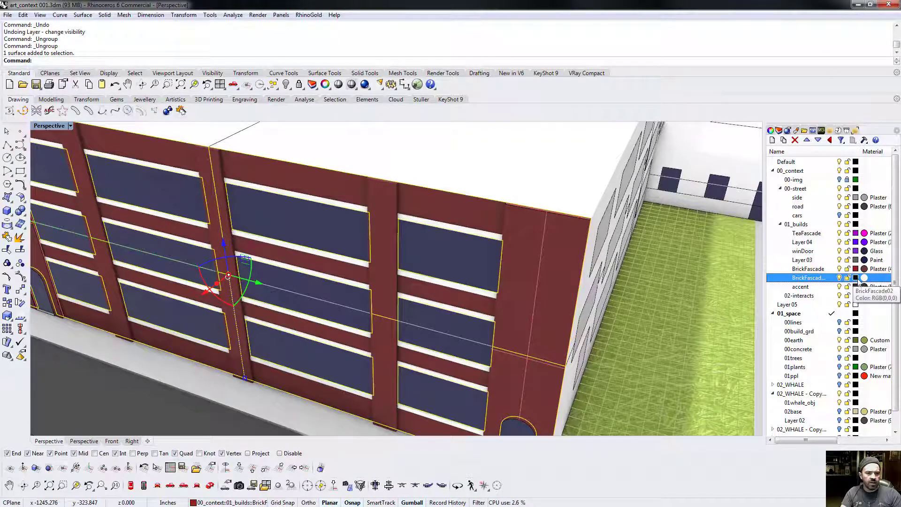
Move the selected recessed wall surface to the BrickFascade02 layer and give that layer a red Plaster material
right_click(811, 280)
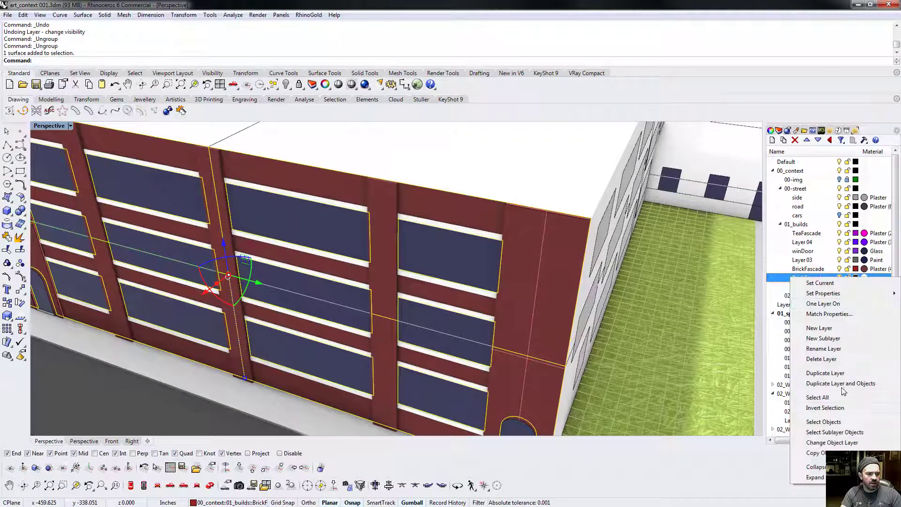
click(833, 443)
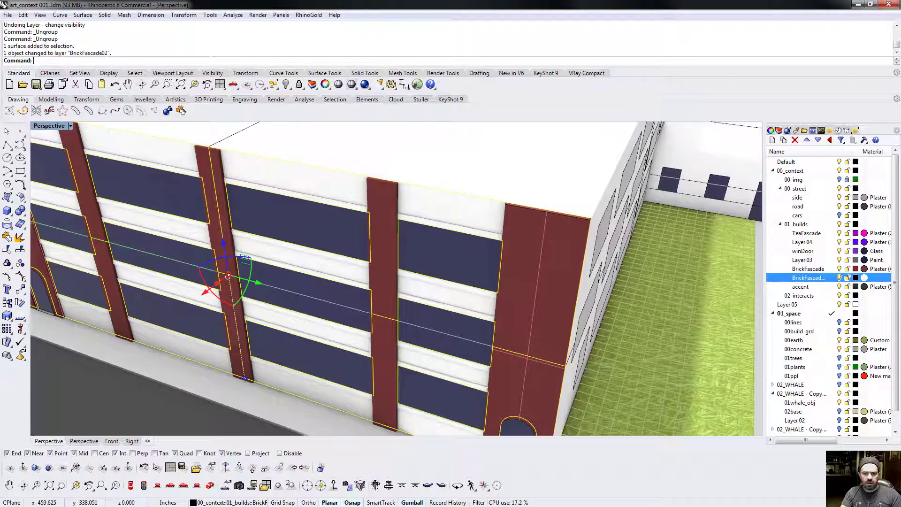
right_drag(412, 256, 468, 228)
scroll(421, 223, down, 10)
right_drag(422, 184, 777, 238)
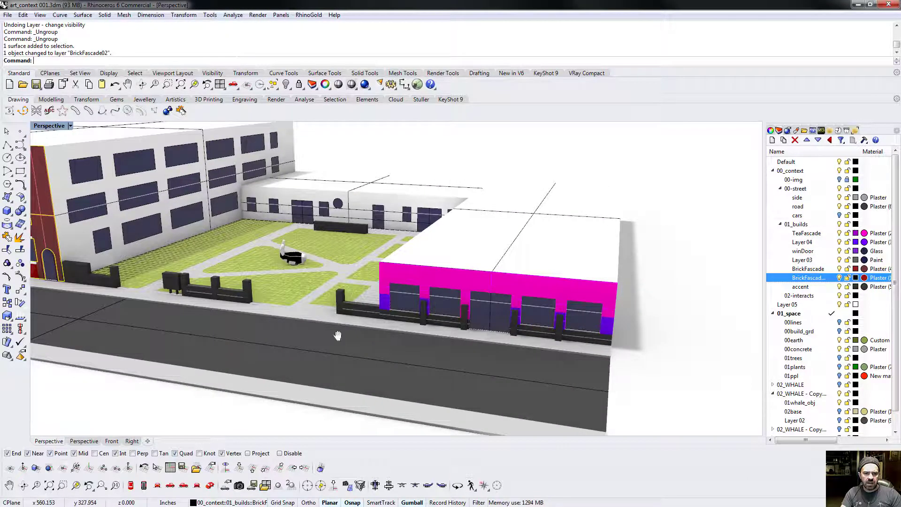
Clear the facade selection and hide the expanded 02_WHALE - Copy layer
shift+right_drag(336, 336, 557, 350)
shift+right_drag(244, 266, 334, 297)
right_drag(286, 252, 308, 271)
click(583, 140)
scroll(582, 140, down, 4)
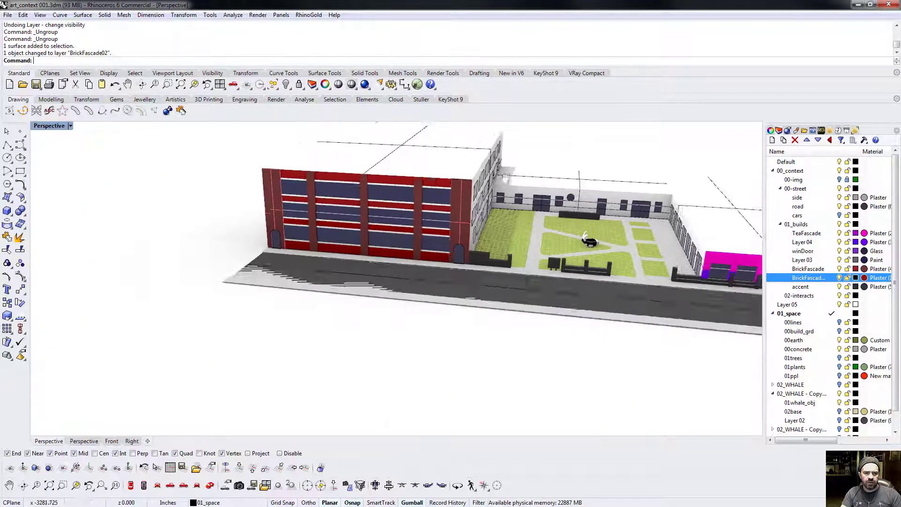
shift+right_drag(595, 154, 472, 207)
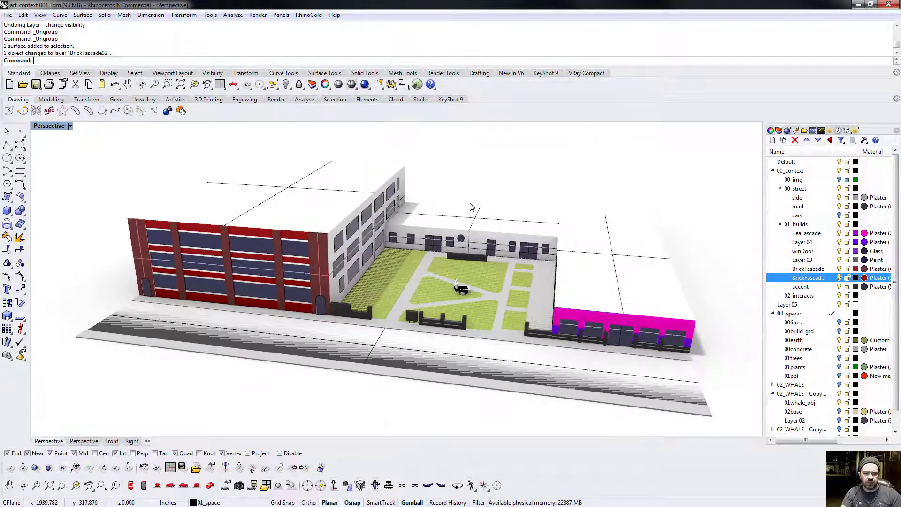
click(839, 394)
scroll(402, 178, up, 3)
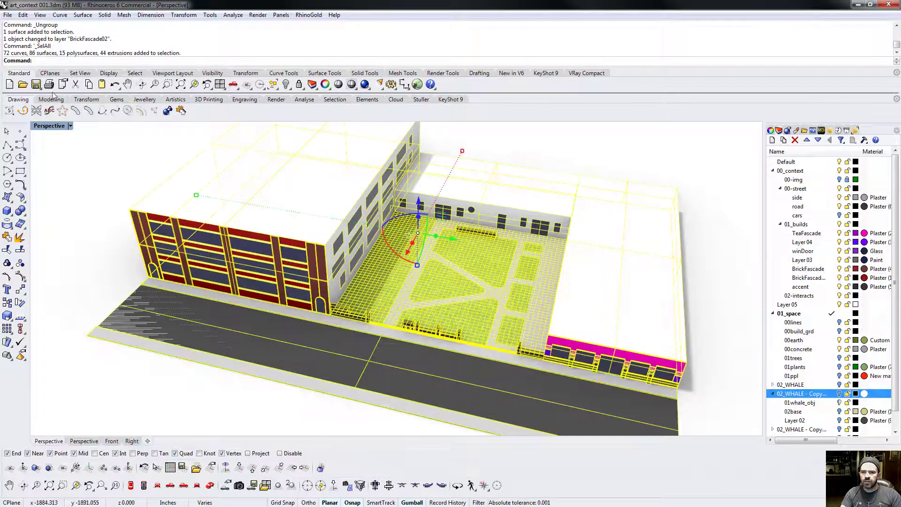
Export all visible objects over the existing ArtRoom_TestTwinMotion.fbx, using meshes only, Phong materials and Version 7 binary
right_click(35, 84)
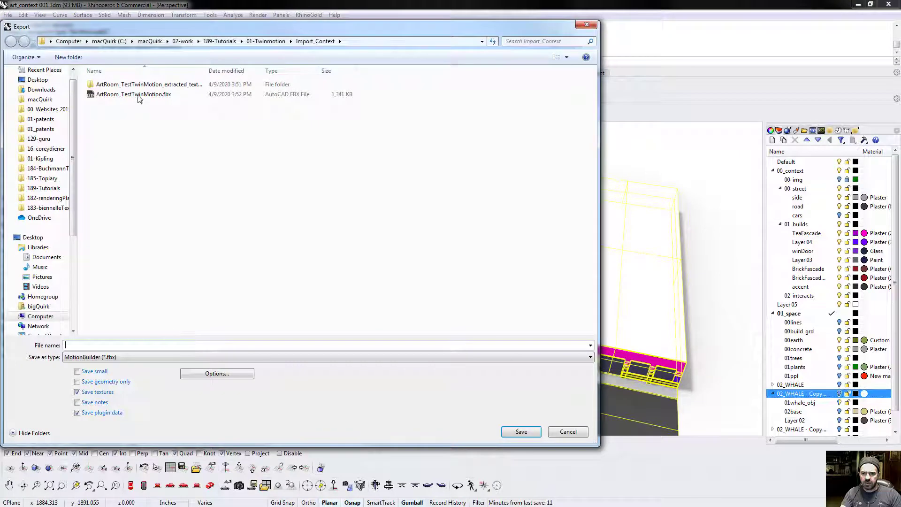
click(139, 94)
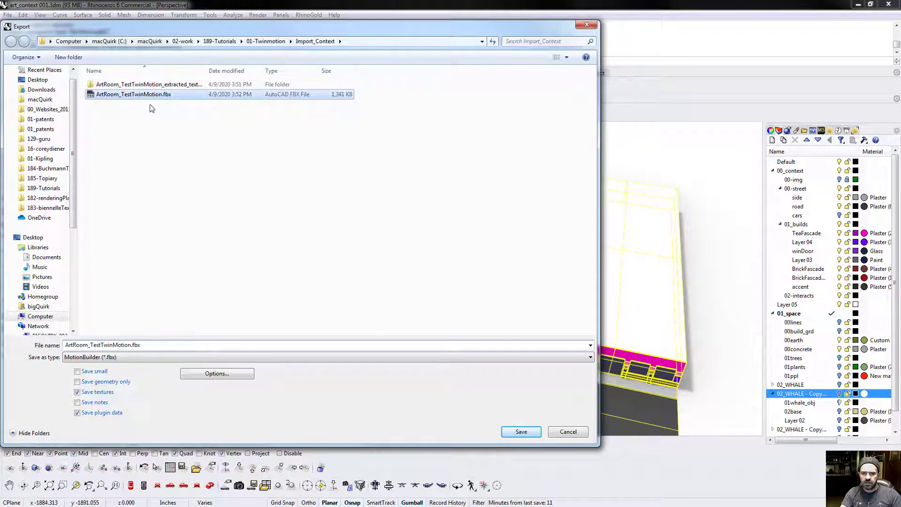
click(520, 430)
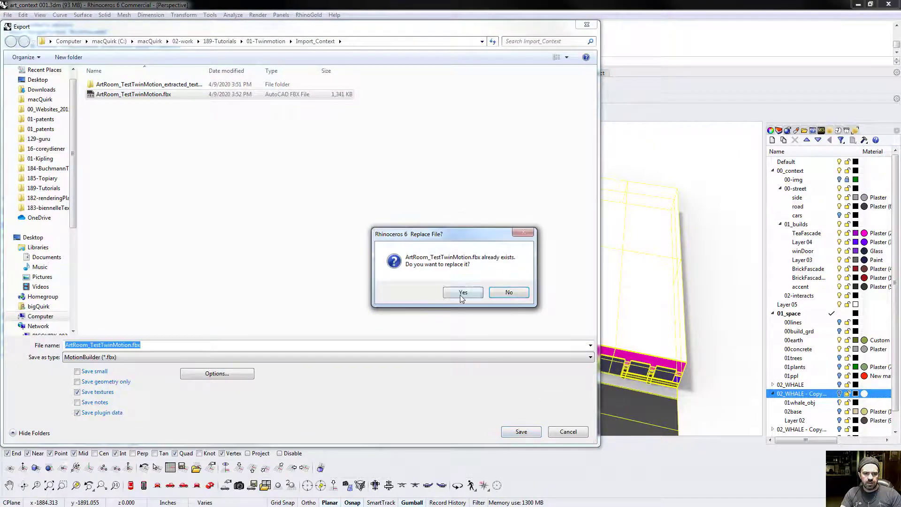
click(464, 292)
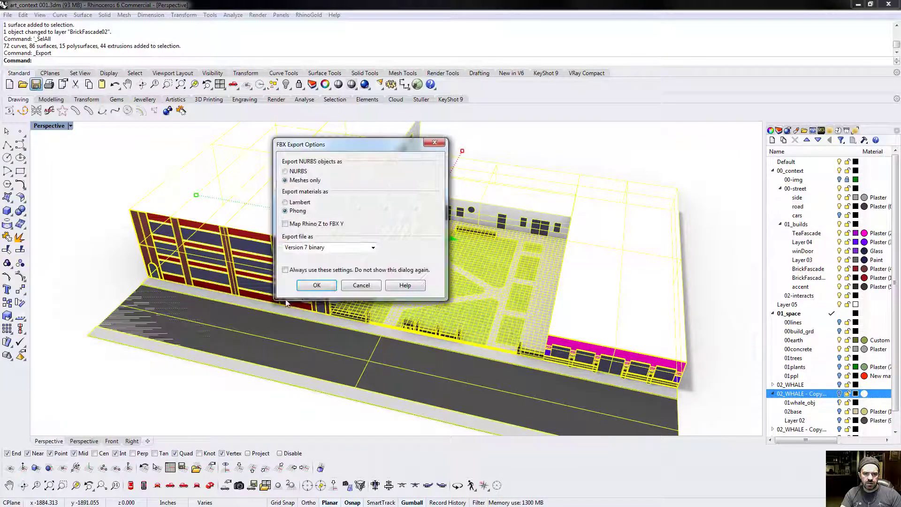
click(317, 285)
click(333, 237)
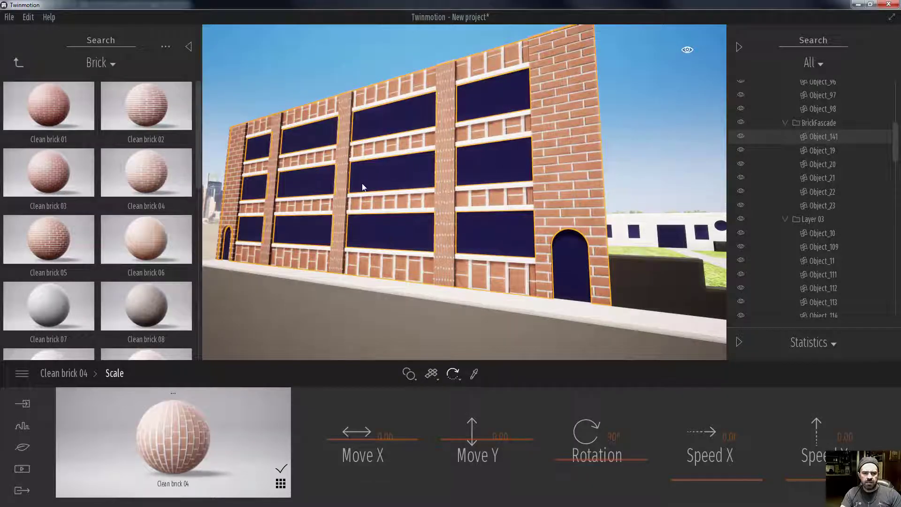
Switch back to Twinmotion and examine the brick building from farther away, together with the courtyard
scroll(362, 181, down, 5)
shift+middle_drag(434, 150, 385, 241)
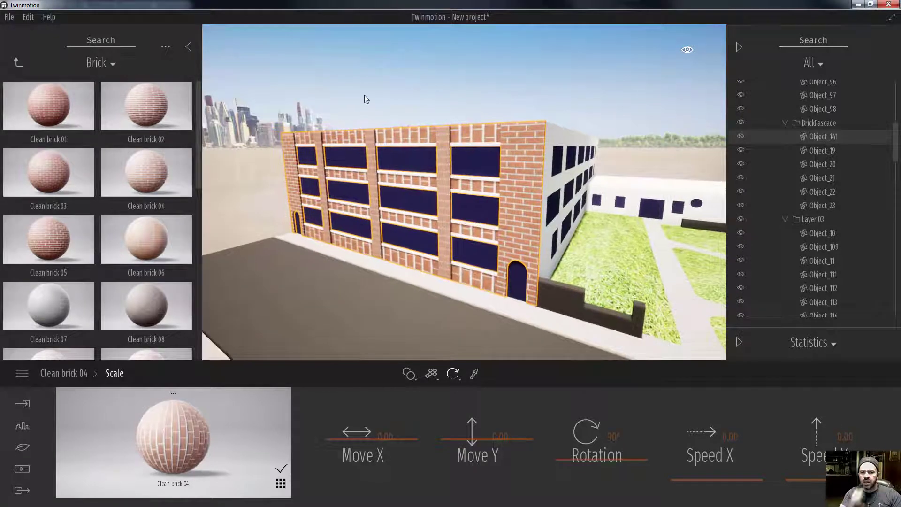
click(28, 17)
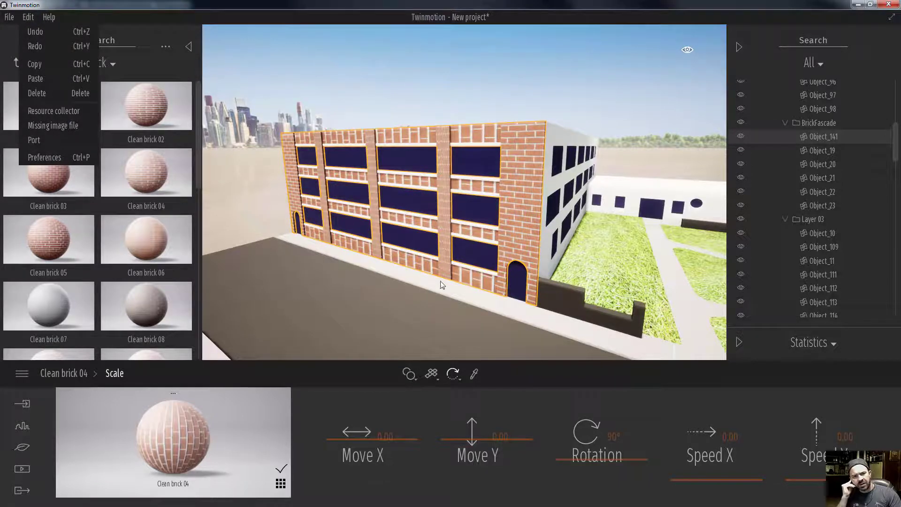
click(480, 225)
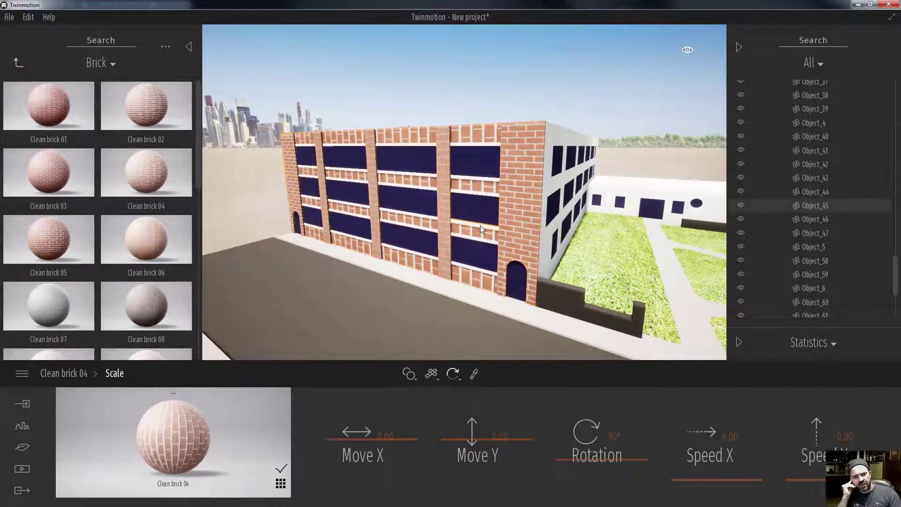
Replace the brick facade's material with Clean brick 08 and switch back to Rhino
mouse_move(161, 316)
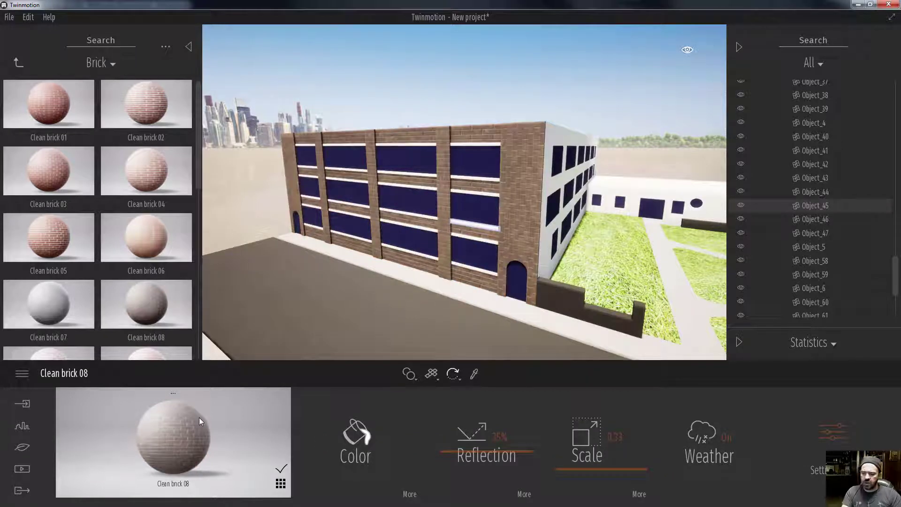
key(alt+Tab)
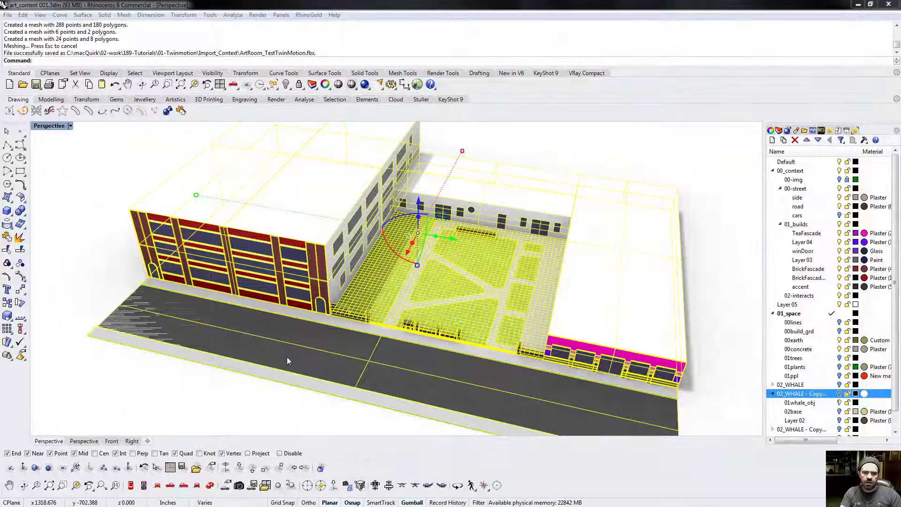
Clear the leftover export selection and select the low building's wall at the back of the courtyard
click(565, 177)
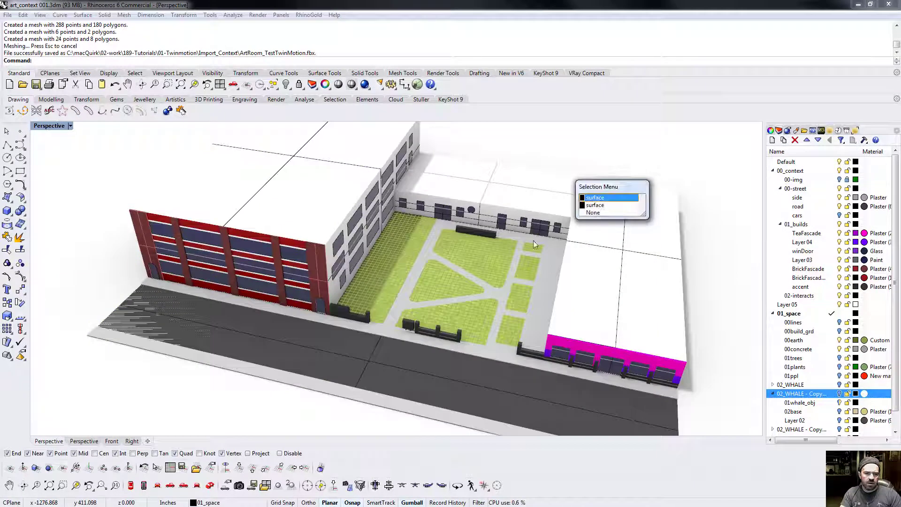
key(Escape)
click(453, 212)
scroll(446, 225, up, 8)
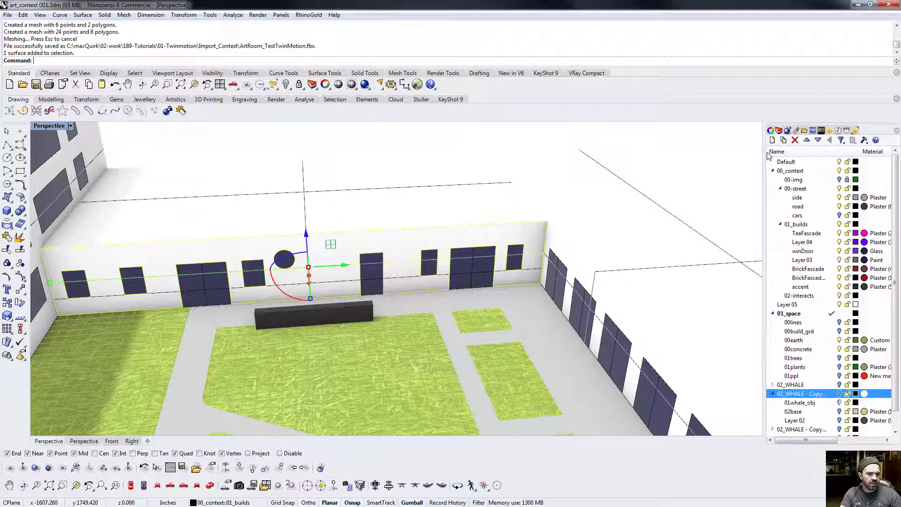
Add a sublayer named stucco01 with a teal Plaster material under 01_builds and move the selected back wall onto it
click(772, 131)
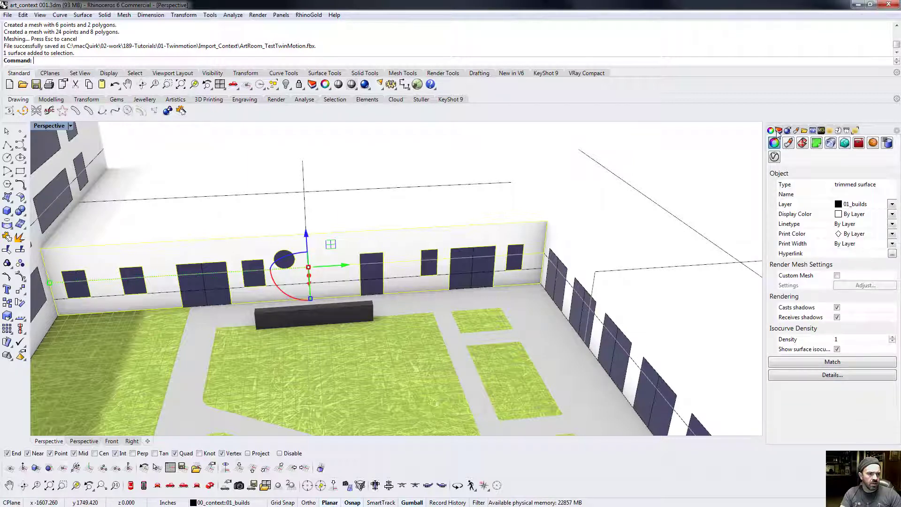
click(778, 131)
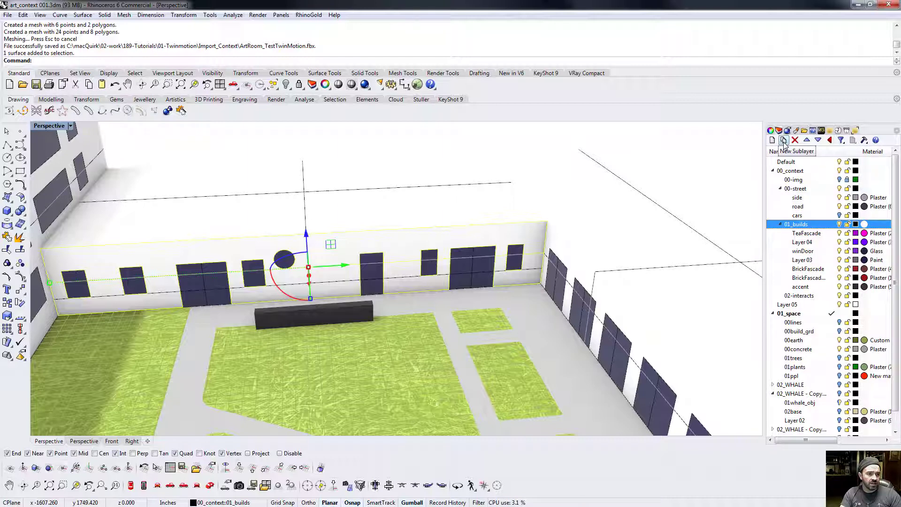
click(782, 143)
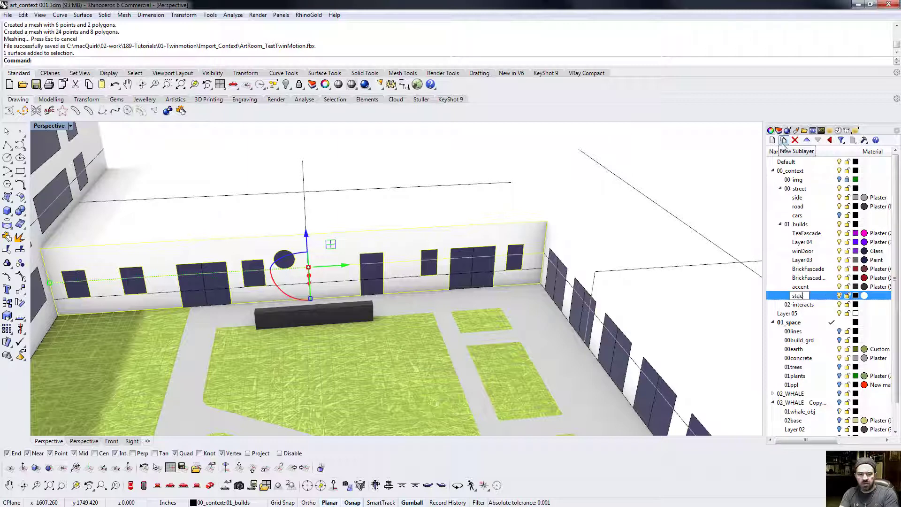
text(co)
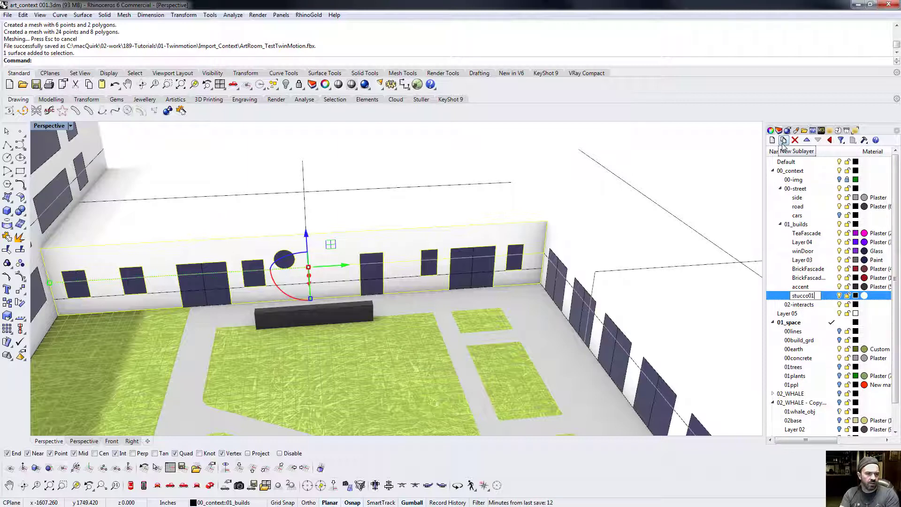
text(01)
key(Return)
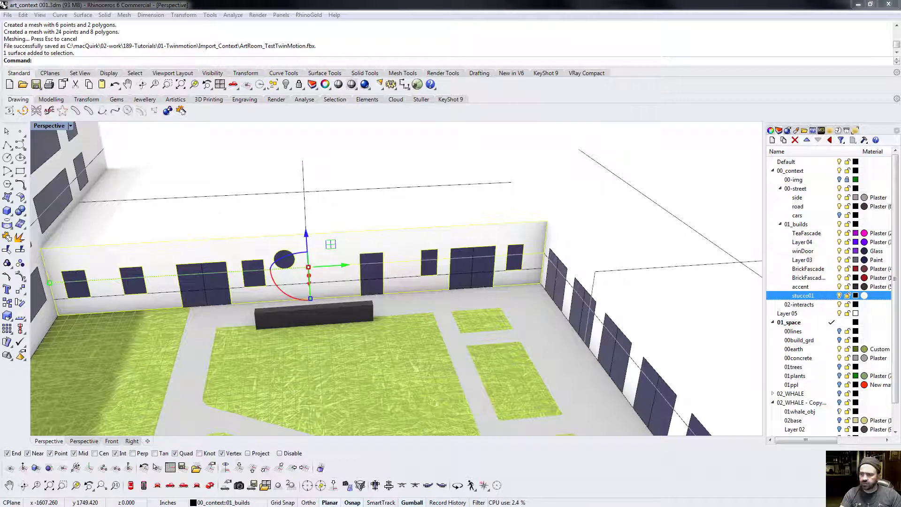
key(Return)
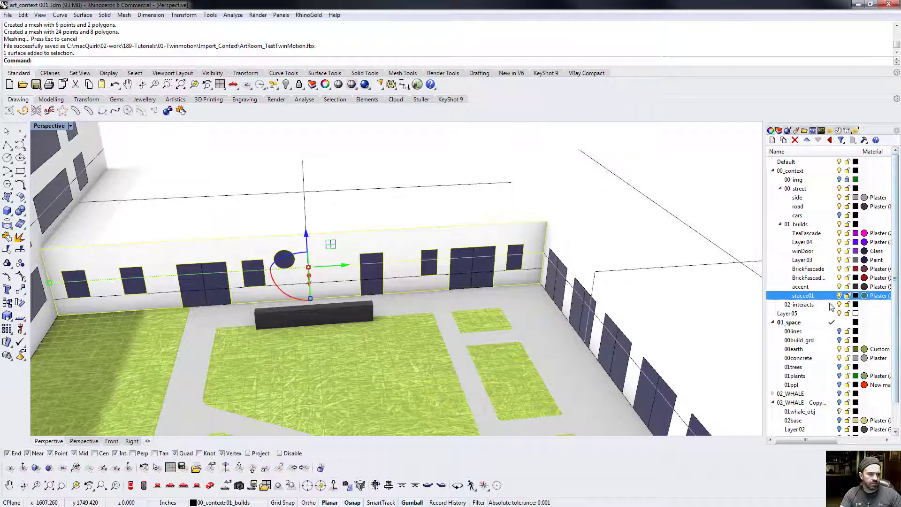
right_click(814, 297)
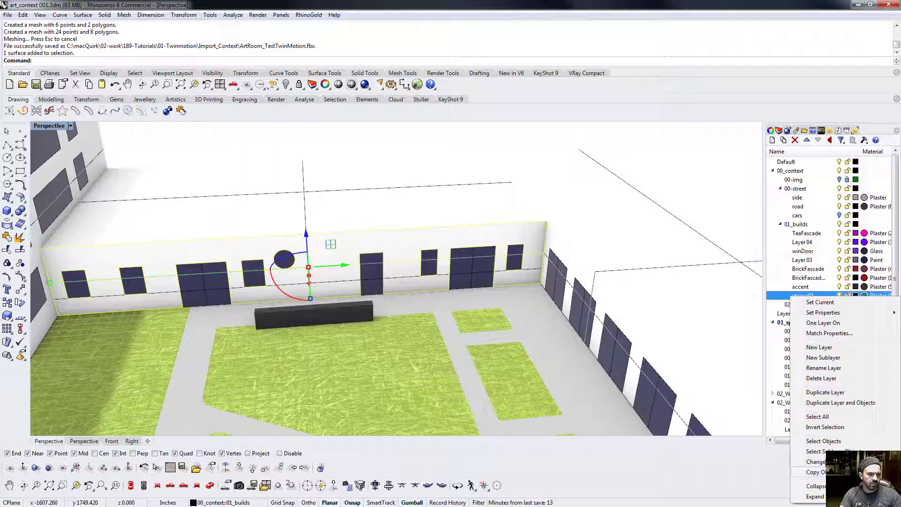
click(818, 462)
Select the low building's long side wall with the row of double doors facing the courtyard
click(701, 178)
scroll(698, 182, down, 3)
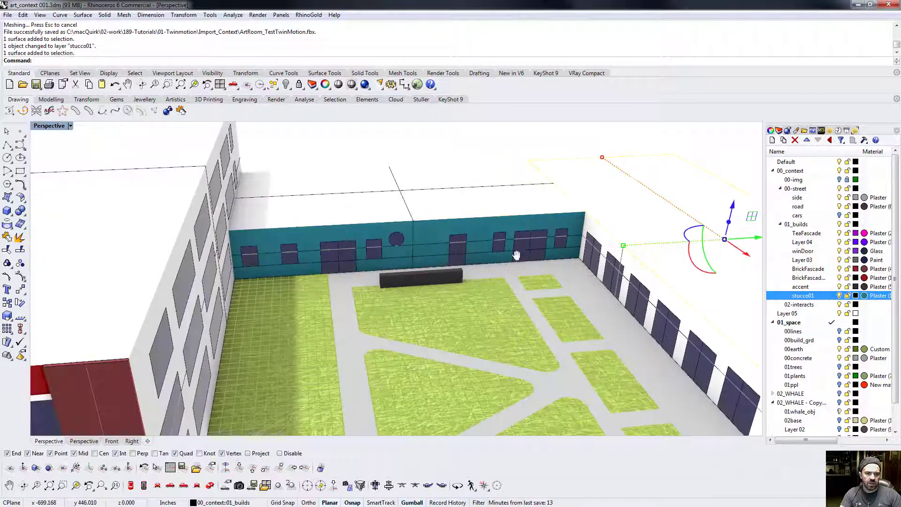
shift+right_drag(517, 255, 503, 270)
scroll(316, 298, up, 2)
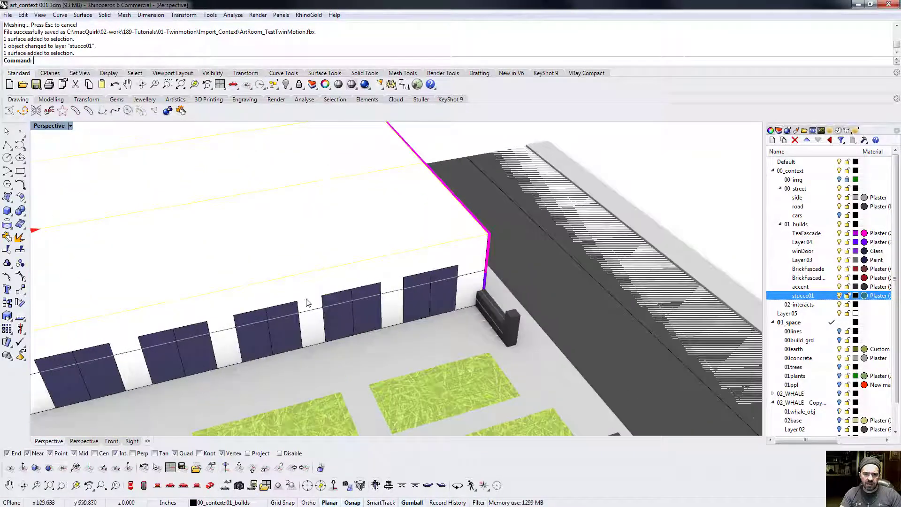
click(308, 302)
scroll(437, 275, down, 3)
right_drag(438, 275, 305, 247)
mouse_move(305, 248)
shift+right_down()
mouse_move(347, 249)
mouse_move(318, 237)
shift+right_up()
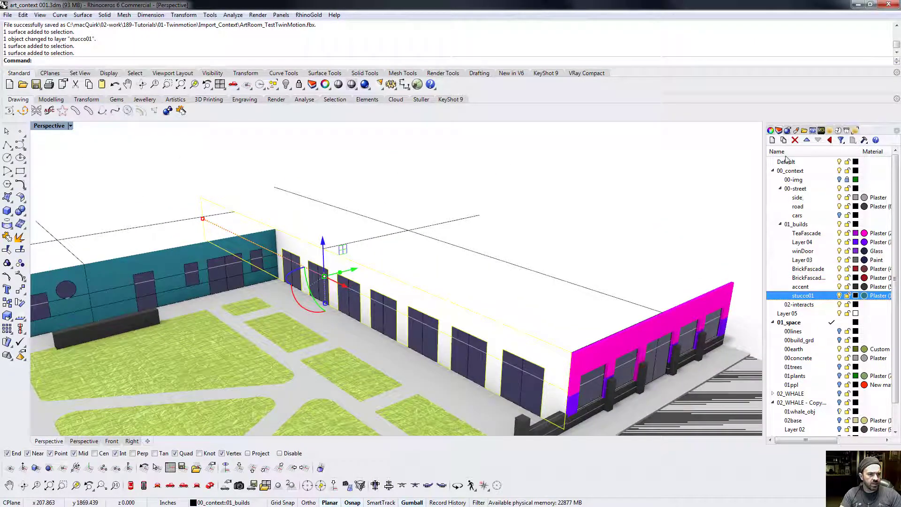
Duplicate the stucco01 layer, name the copy stucco02, and clear the wall selection
right_click(818, 296)
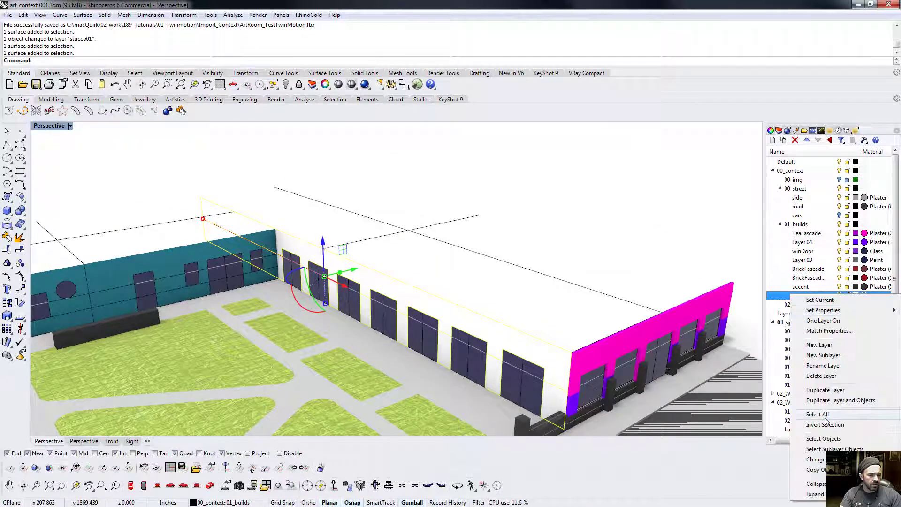
click(826, 390)
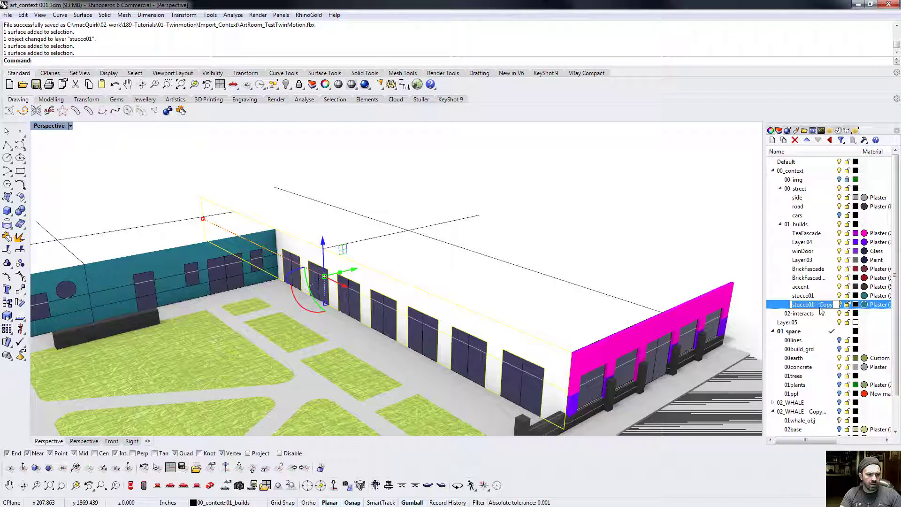
drag(812, 306, 842, 314)
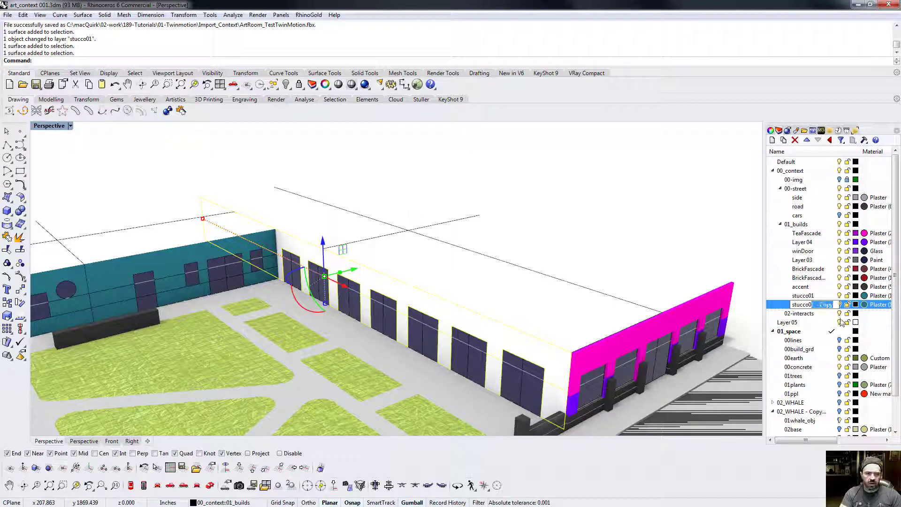
text(2)
key(Return)
key(Escape)
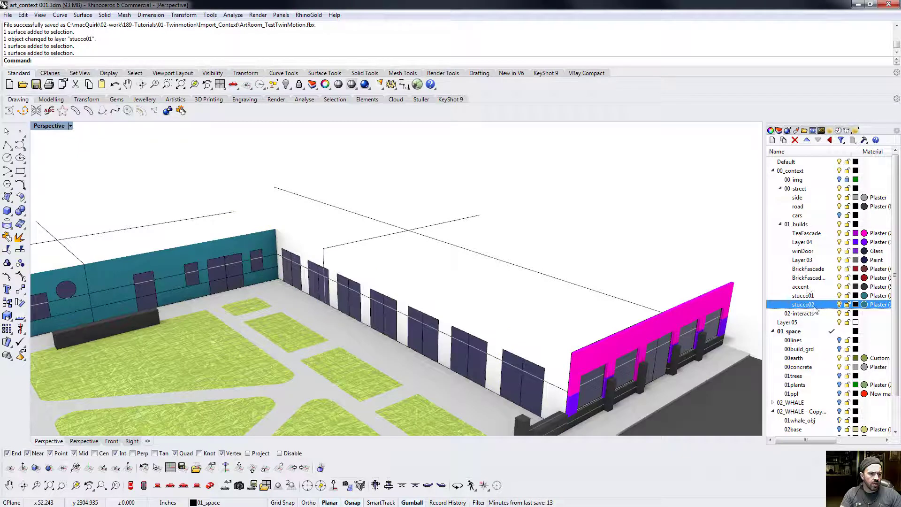
Duplicate the stucco02 layer and name the copy stucco03
right_click(815, 308)
click(819, 197)
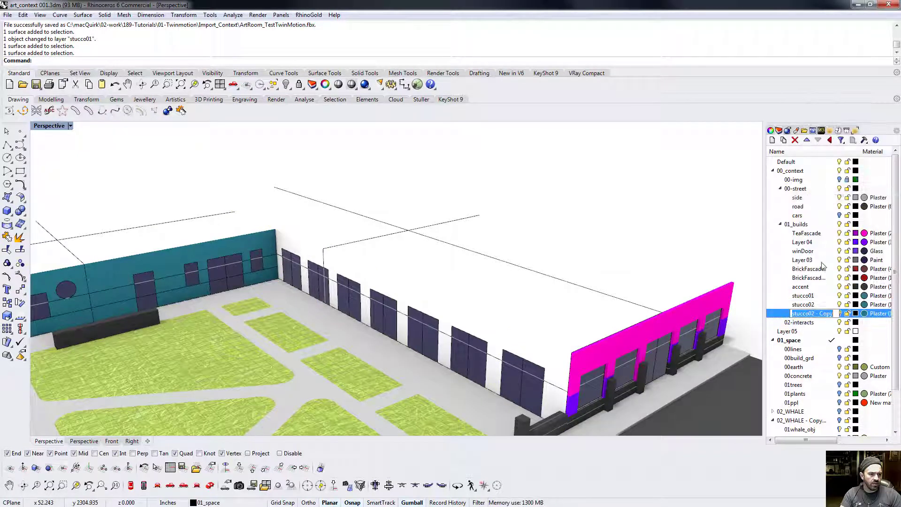
drag(811, 314, 835, 314)
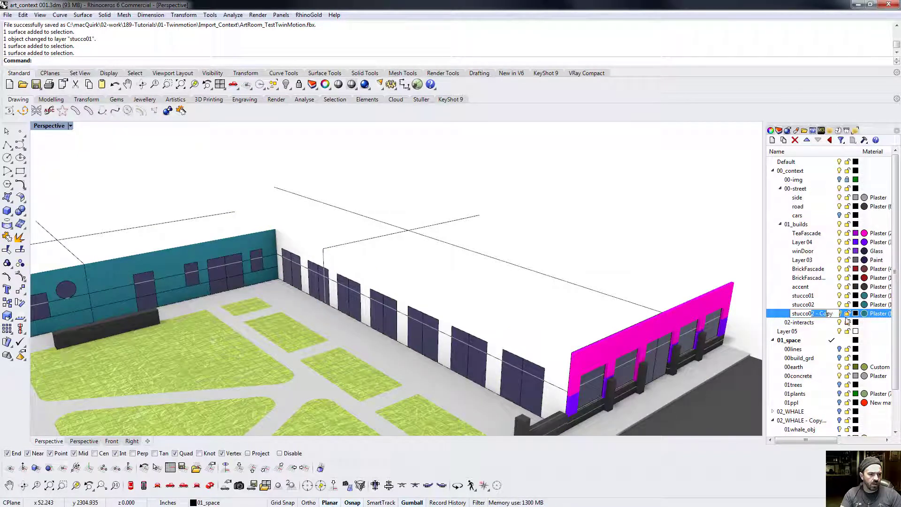
text(3)
key(Return)
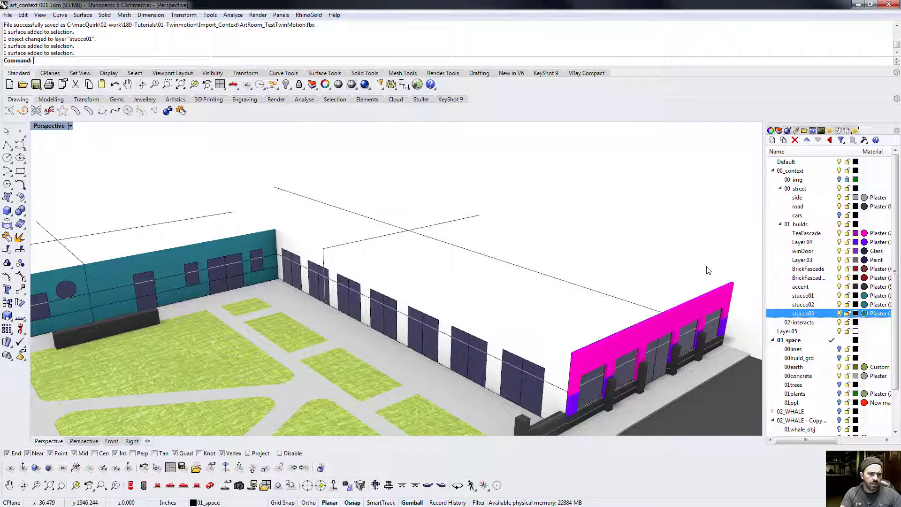
Recolour the Plaster (11) material shared by the stucco layers to a light grey-blue, editing it through stucco02 and stucco03
mouse_move(706, 266)
right_down()
mouse_move(686, 267)
mouse_move(709, 267)
right_up()
click(865, 304)
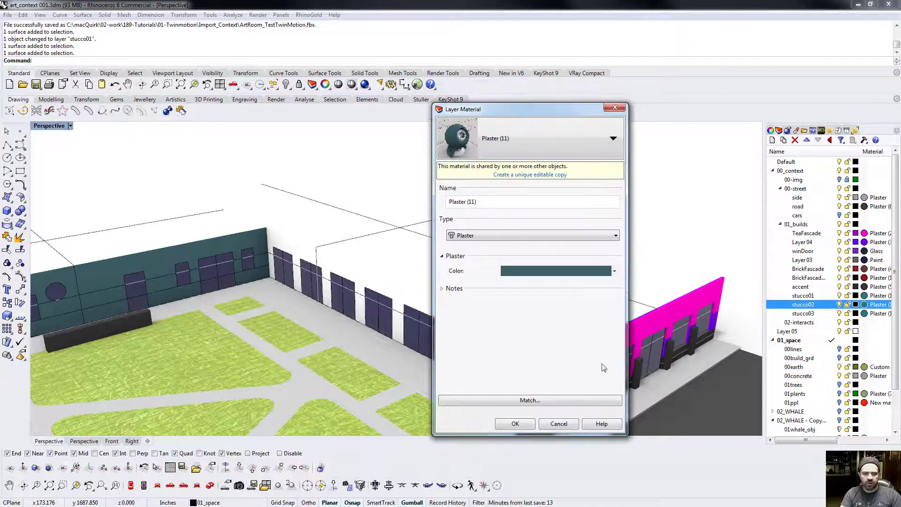
click(516, 423)
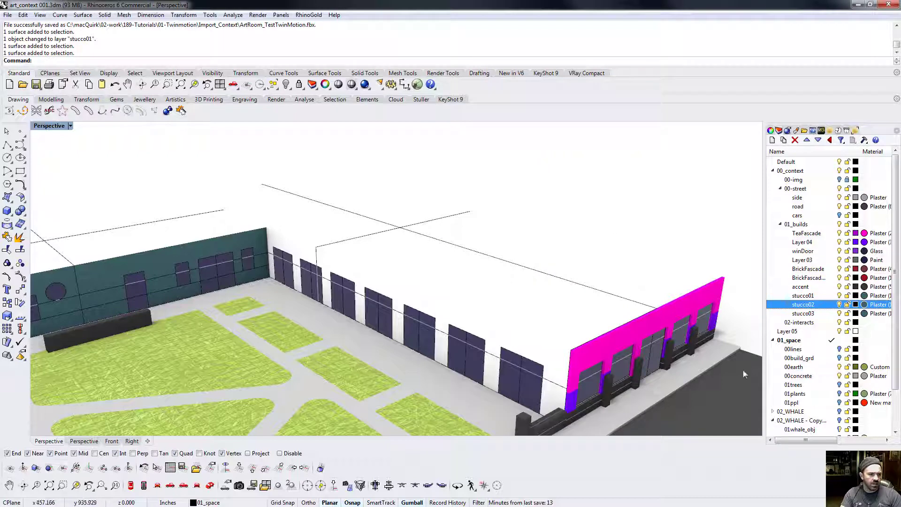
click(865, 313)
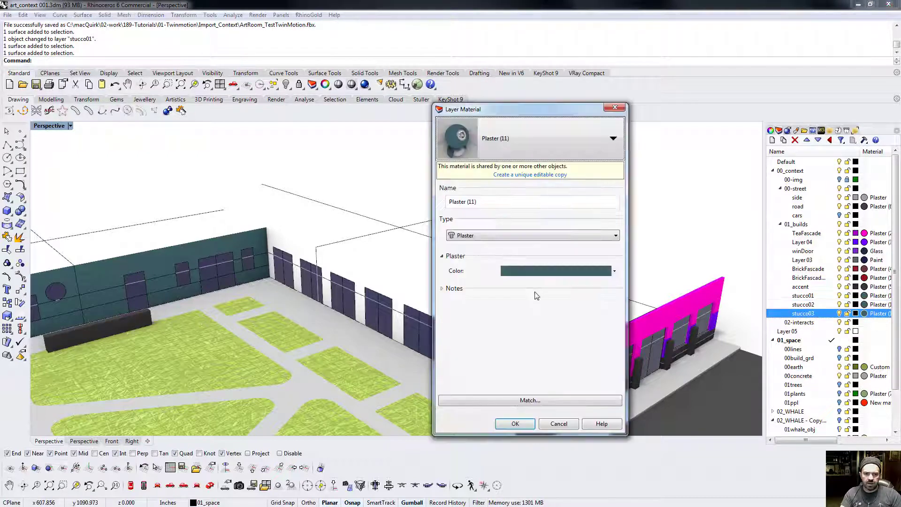
click(574, 273)
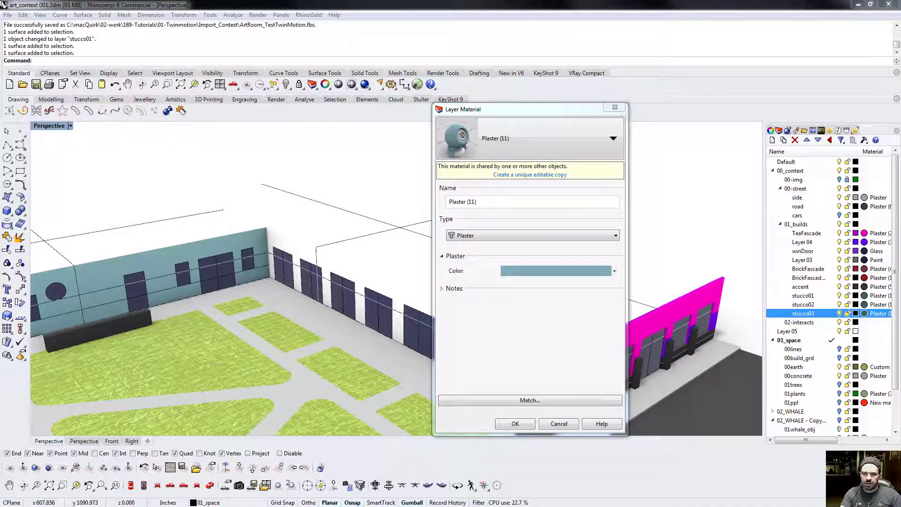
click(515, 424)
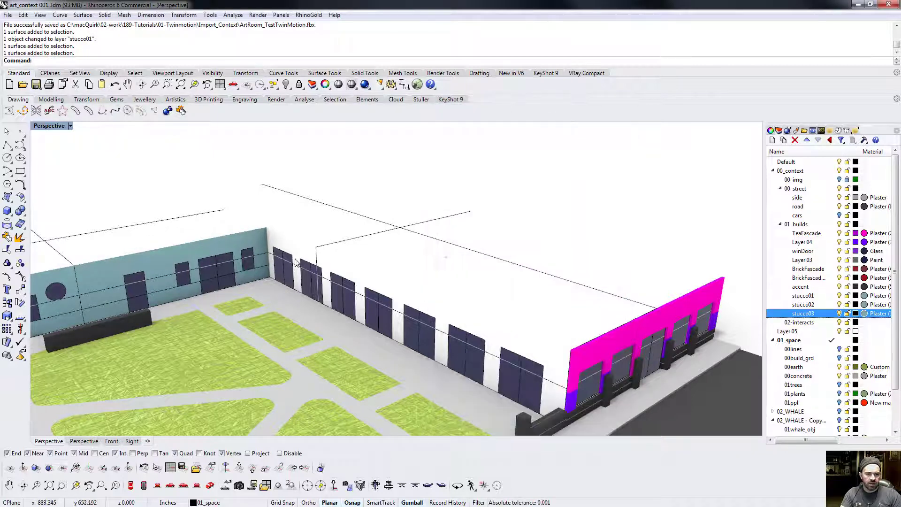
Move the low building's long courtyard side wall to the stucco02 layer and clear the selection
mouse_move(502, 291)
right_down()
mouse_move(489, 235)
mouse_move(468, 230)
mouse_move(505, 281)
right_up()
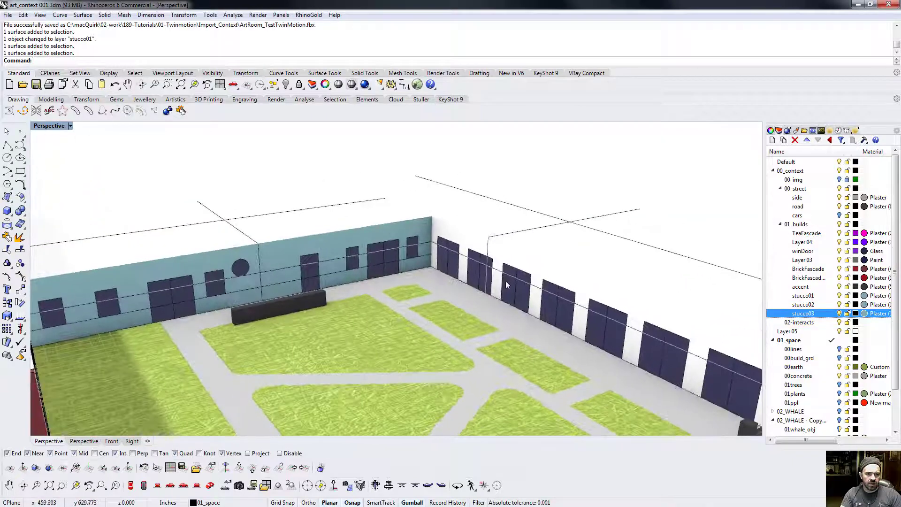
click(498, 254)
shift+right_drag(553, 250, 447, 242)
right_click(803, 304)
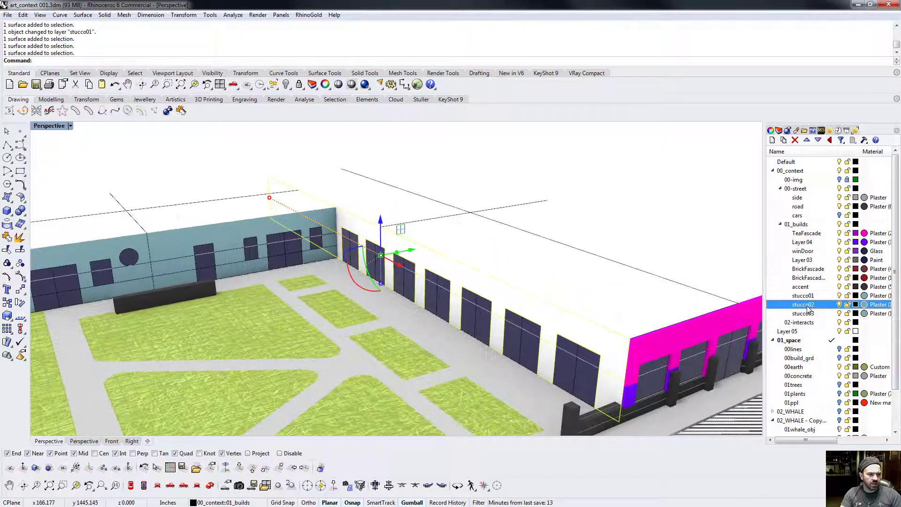
click(832, 264)
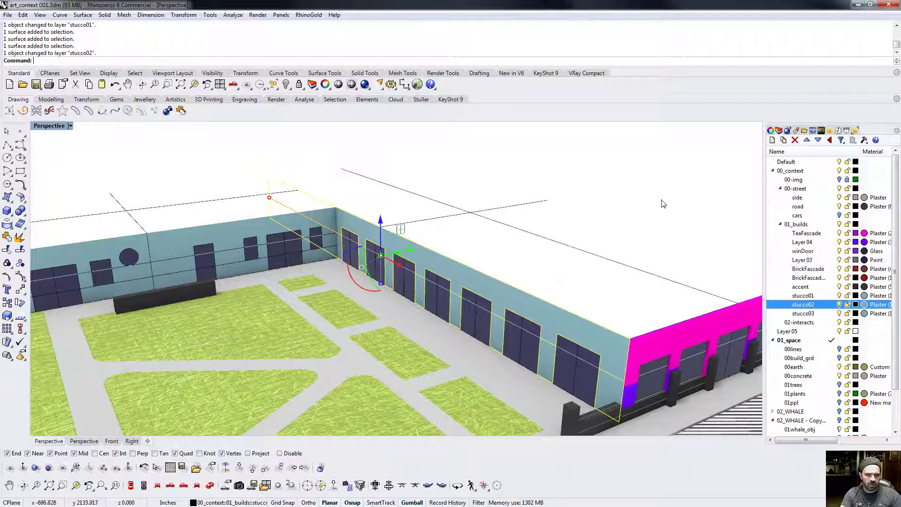
key(Escape)
Move the three-storey building's courtyard wall to the stucco01 layer and clear the selection
right_drag(515, 235, 334, 236)
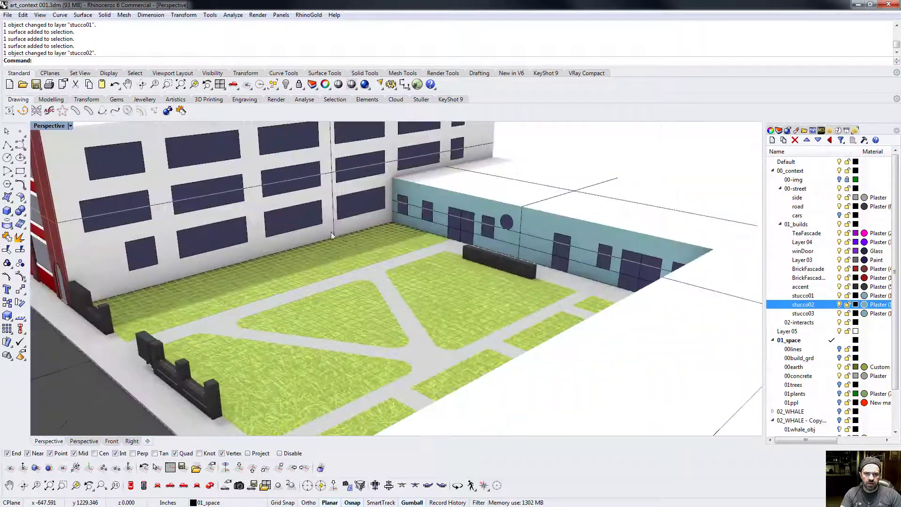
shift+right_drag(419, 299, 450, 347)
click(290, 280)
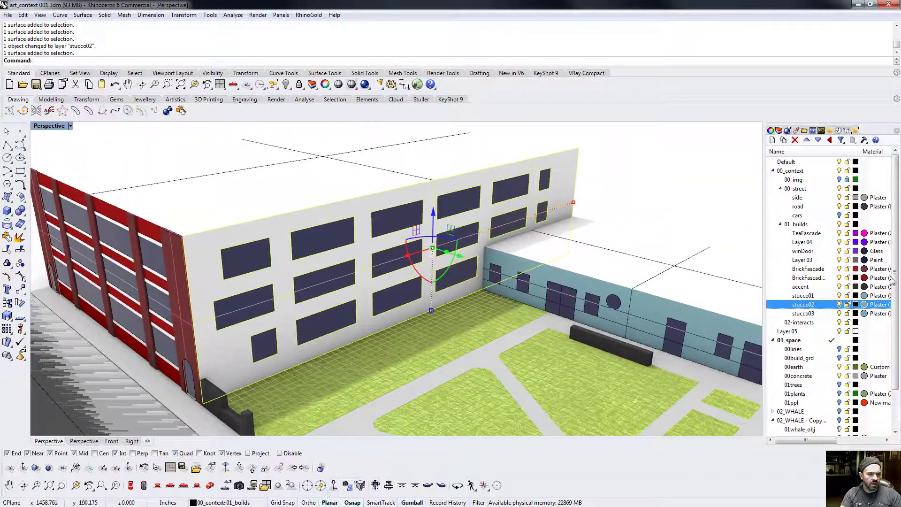
right_click(816, 296)
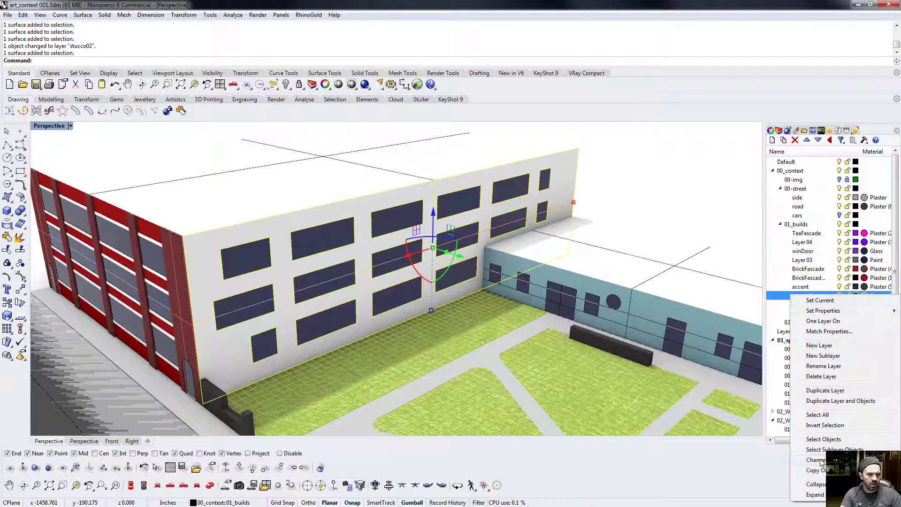
click(819, 460)
key(Escape)
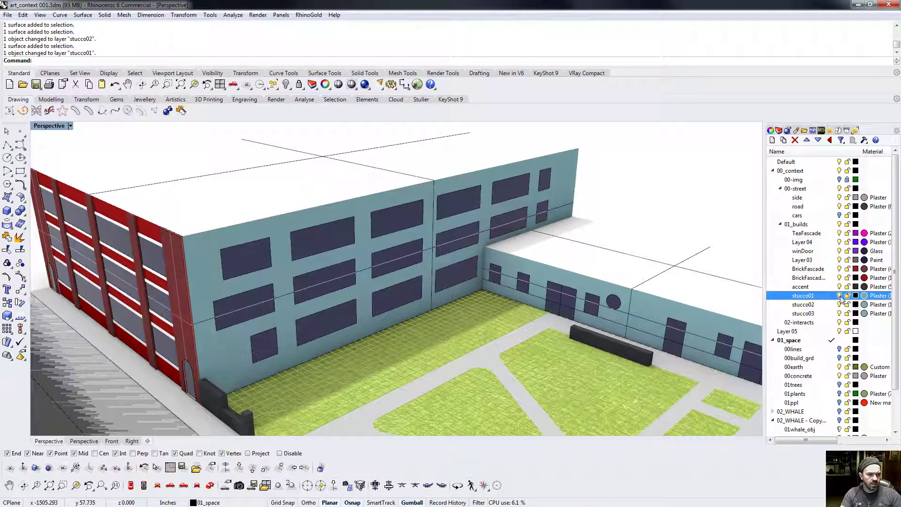
Move the three-storey building's courtyard wall to the stucco03 layer and toggle that layer's visibility to check it
click(841, 296)
click(840, 297)
click(566, 184)
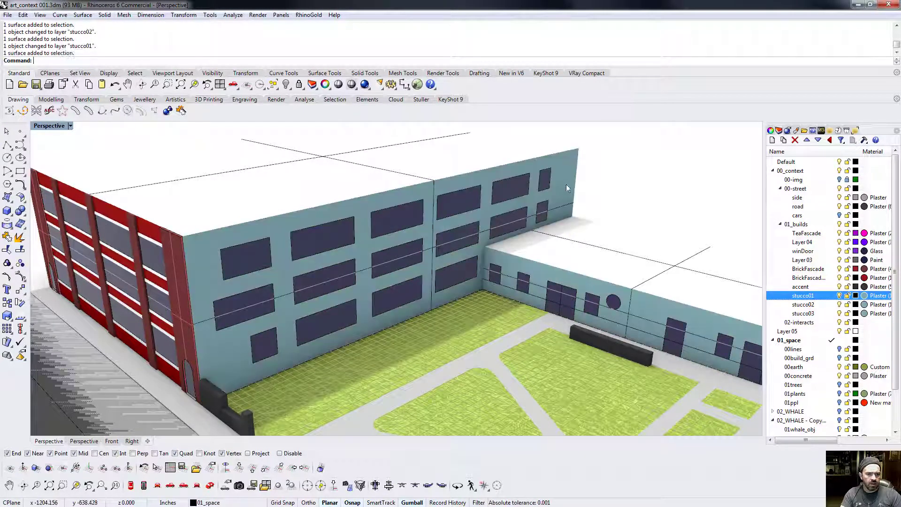
right_click(808, 314)
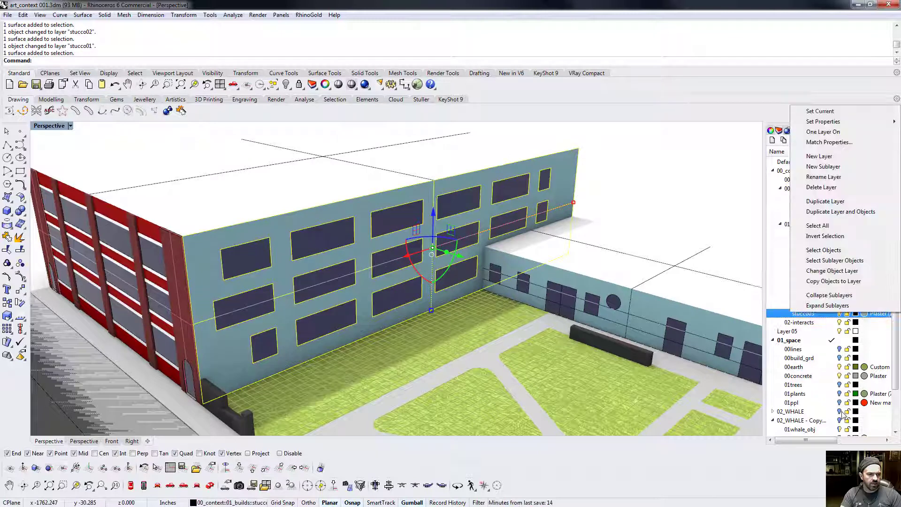
click(830, 271)
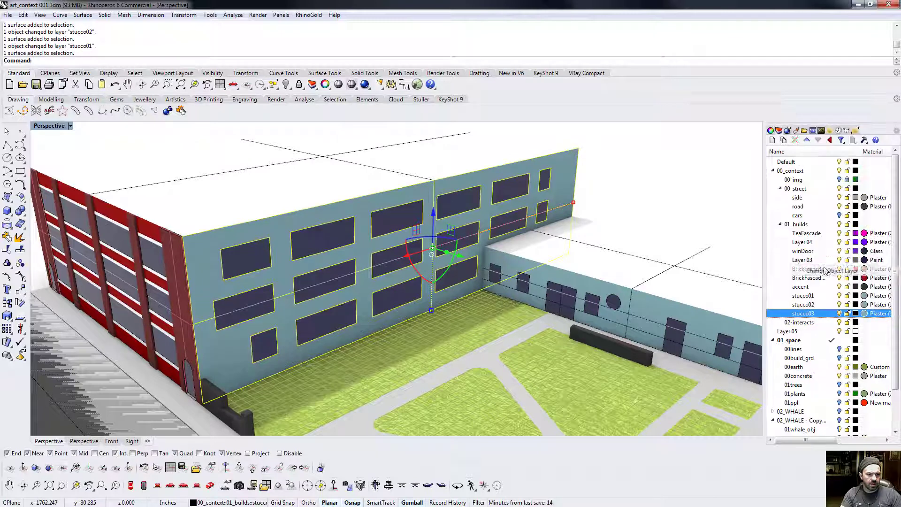
click(839, 313)
click(839, 313)
right_drag(219, 306, 610, 246)
click(784, 140)
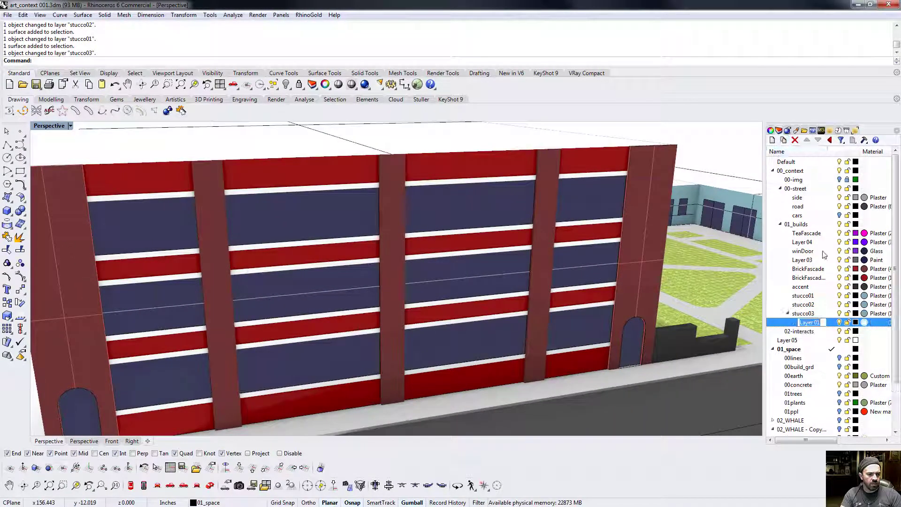
click(795, 140)
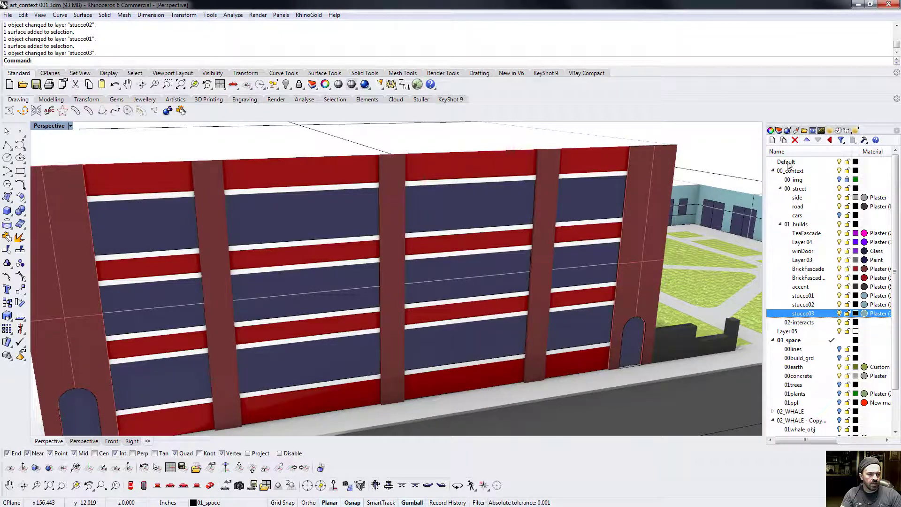
click(772, 140)
text(stucco0)
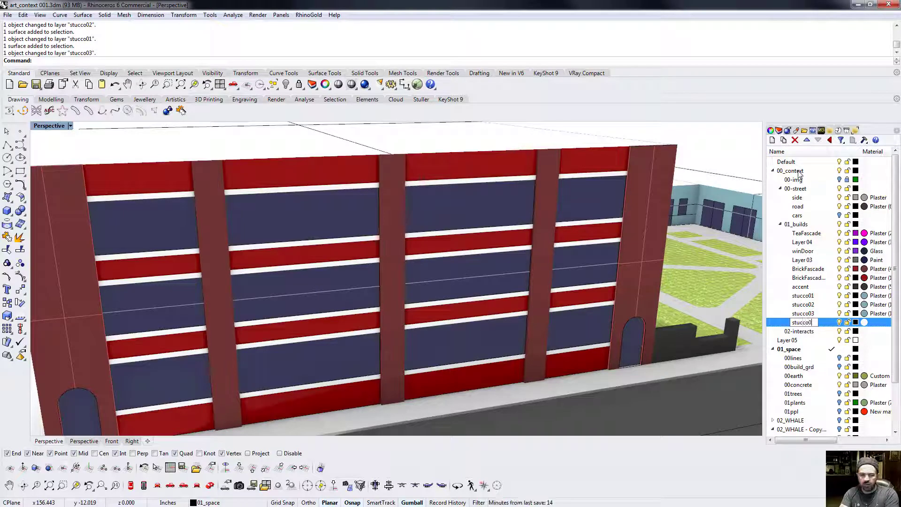
key(Escape)
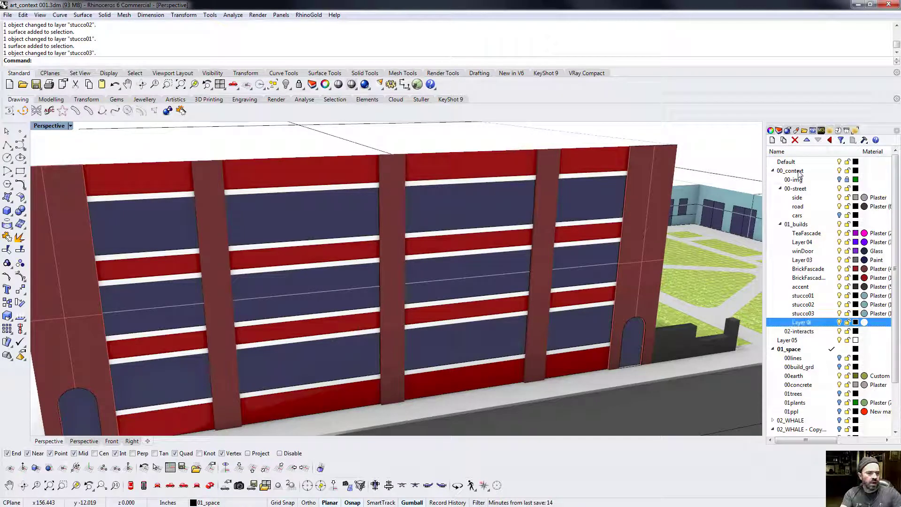
click(794, 140)
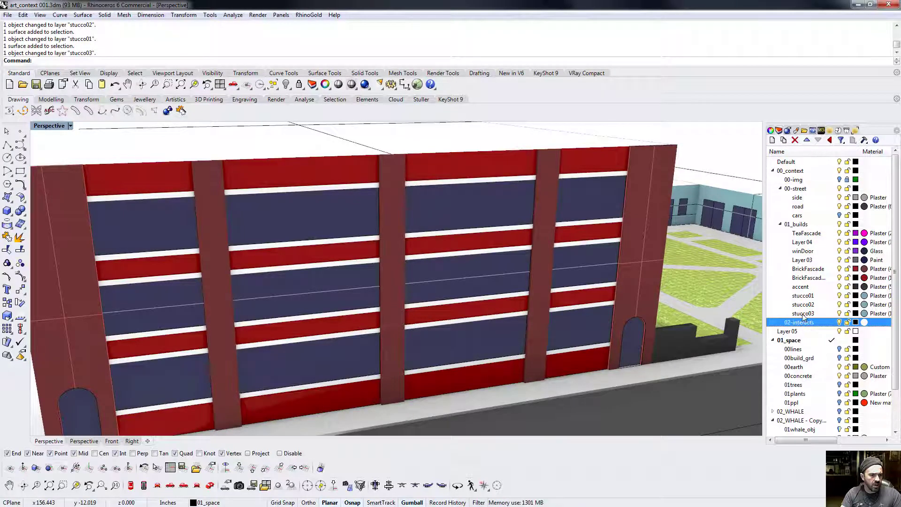
Duplicate the stucco03 layer and name the copy stucco04
right_click(793, 313)
click(825, 203)
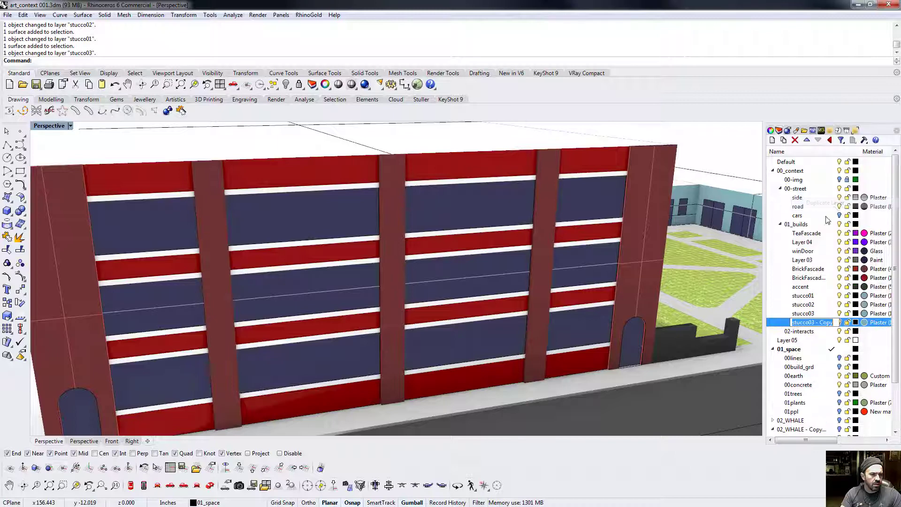
text(stucco04)
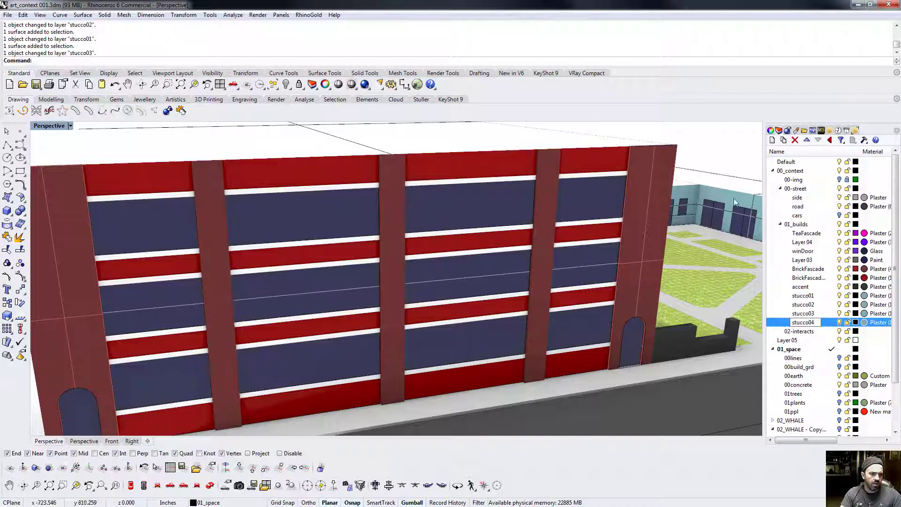
key(Return)
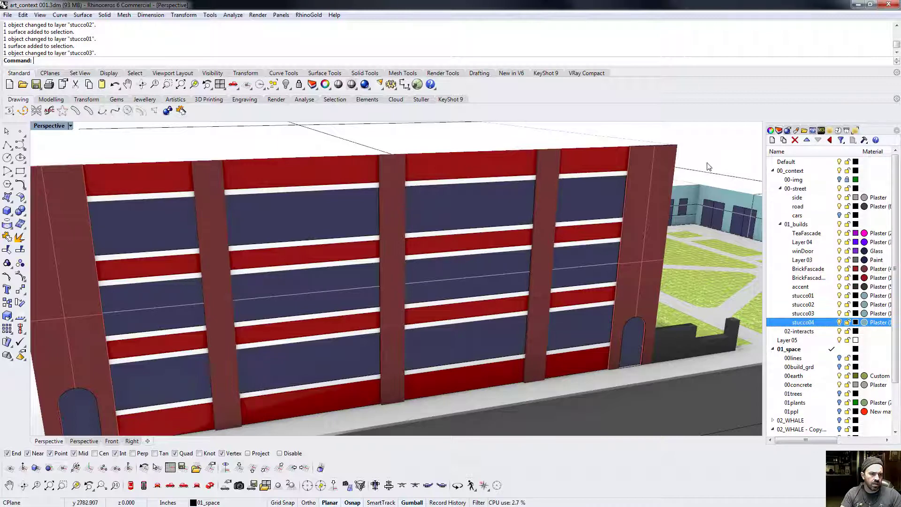
Switch the stucco01 layer off and on to check which courtyard walls it holds
shift+right_drag(706, 167, 172, 207)
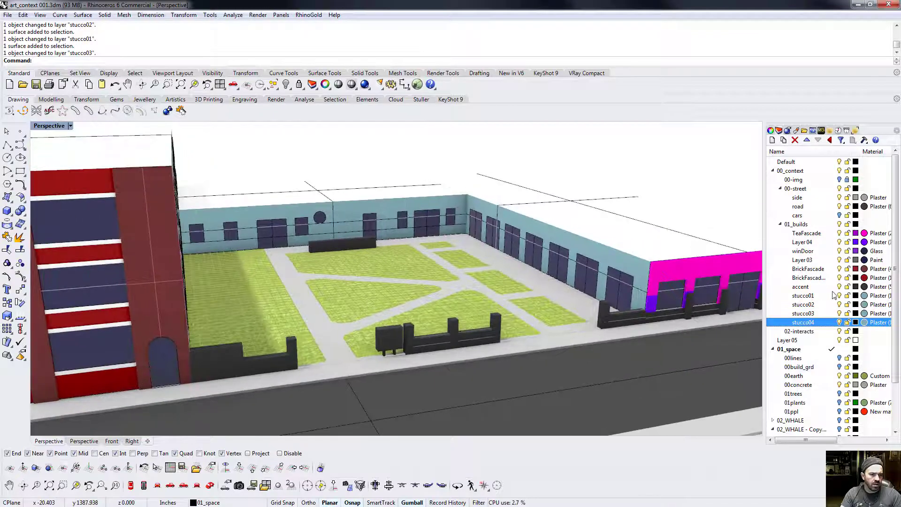
click(833, 295)
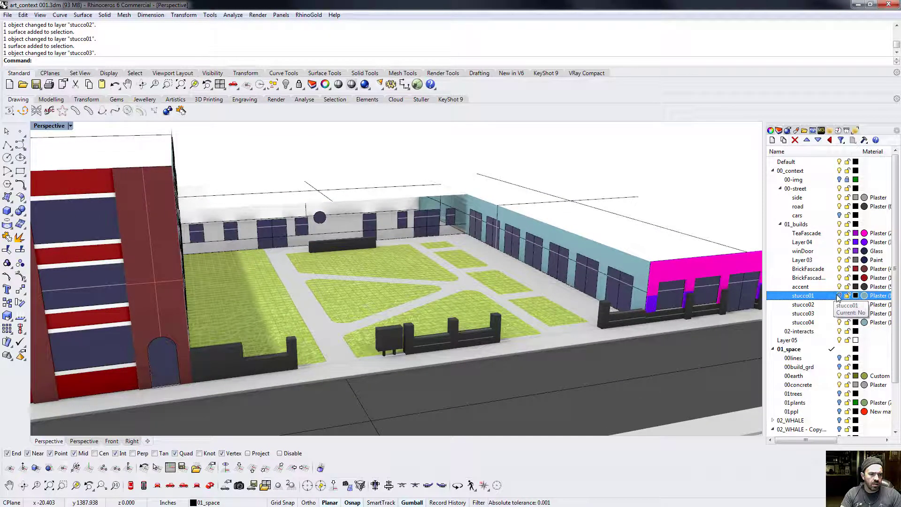
click(838, 296)
Move the white horizontal trim bands in all four bays of the brick facade to the stucco04 layer
shift+right_drag(417, 251, 517, 253)
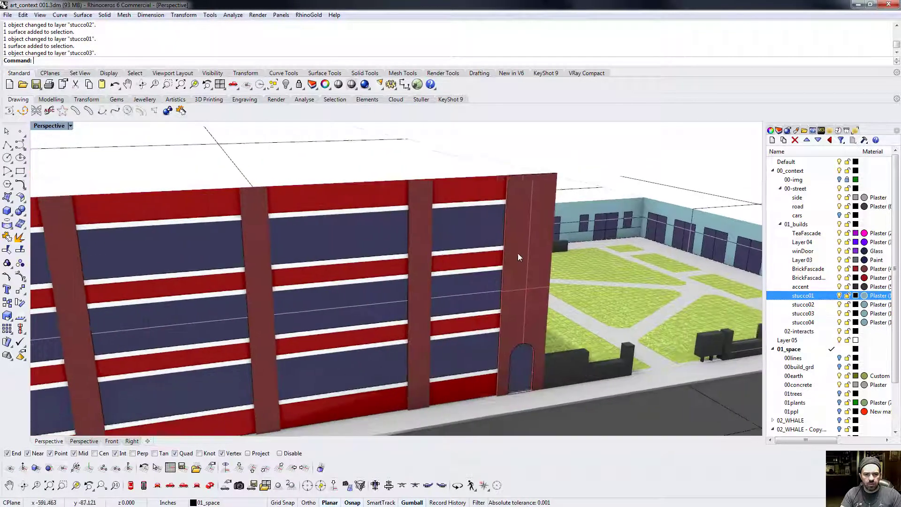
click(482, 250)
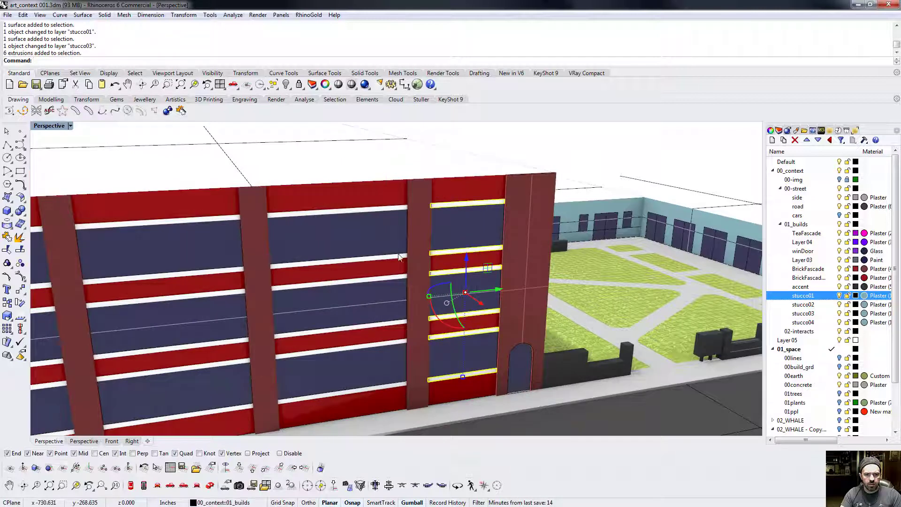
click(376, 258)
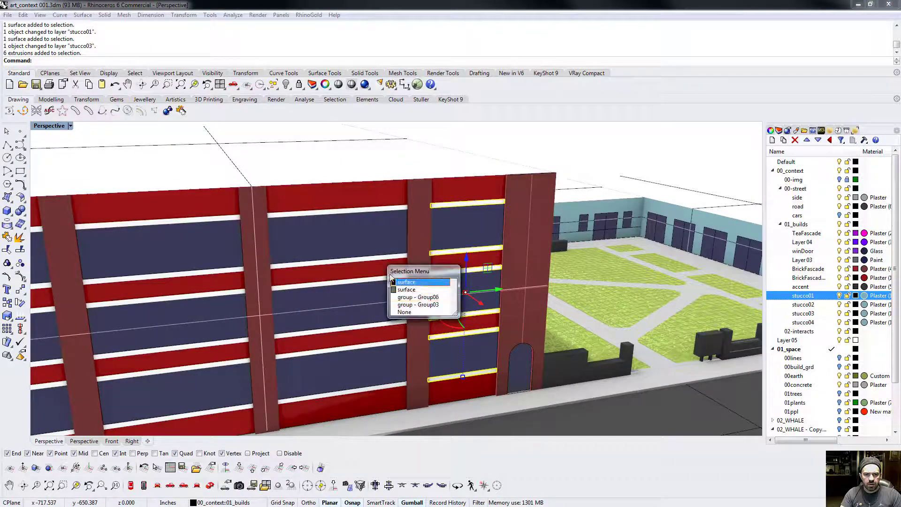
click(421, 298)
click(282, 267)
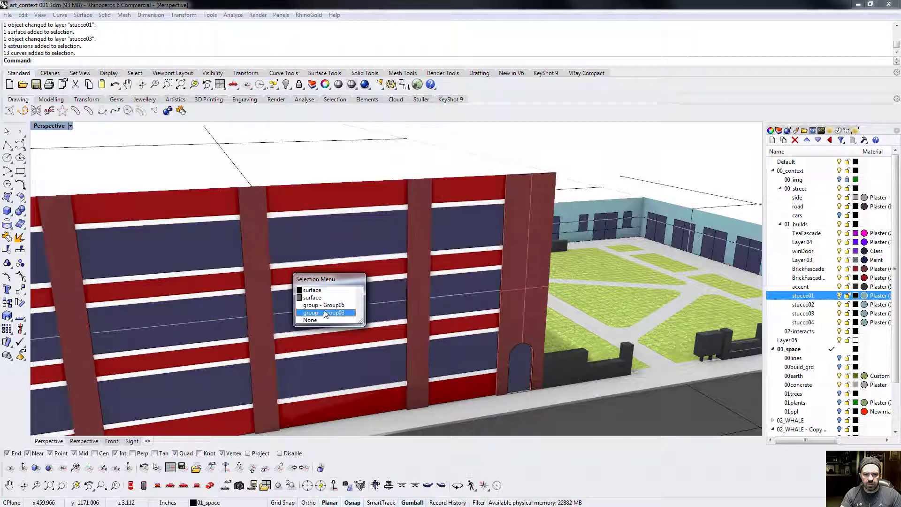
click(340, 263)
shift+click(436, 256)
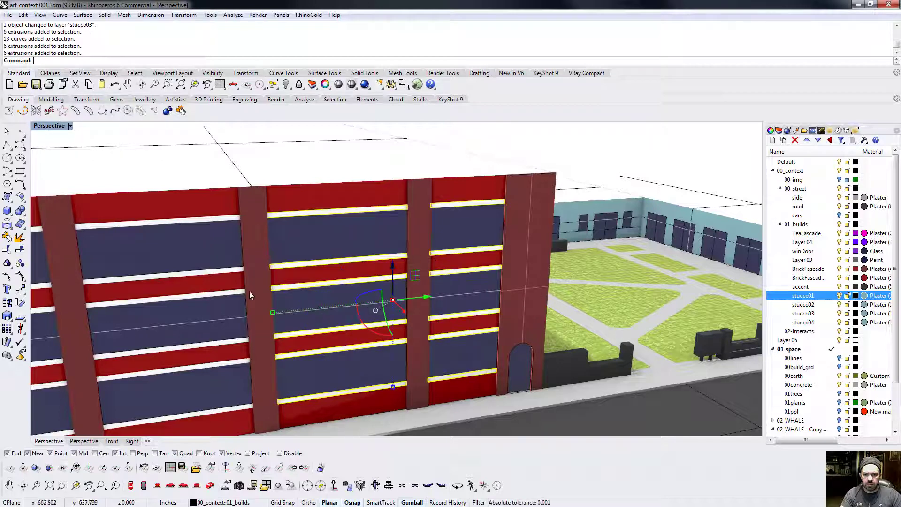
shift+click(205, 274)
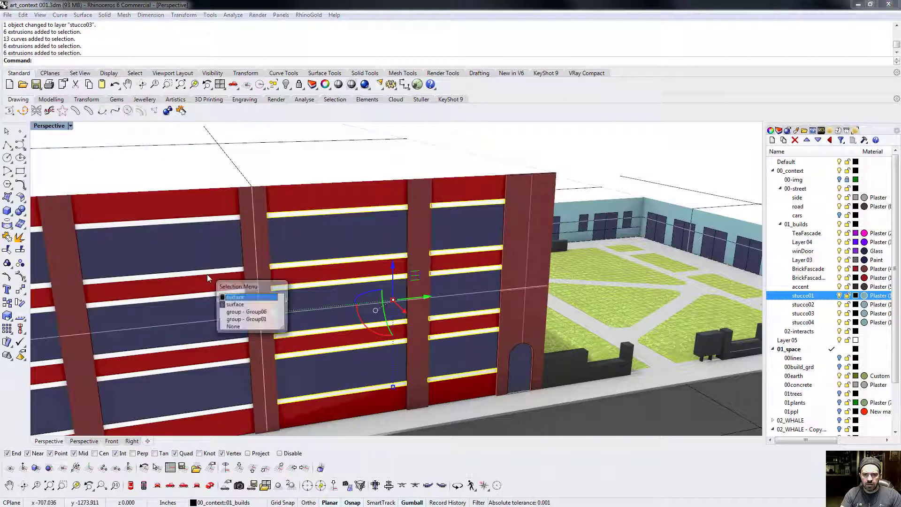
click(243, 319)
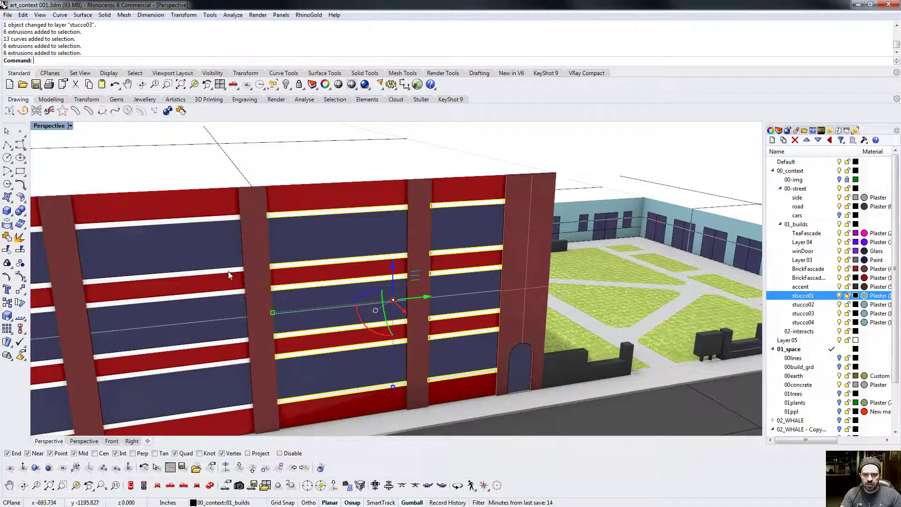
shift+right_drag(212, 272, 413, 230)
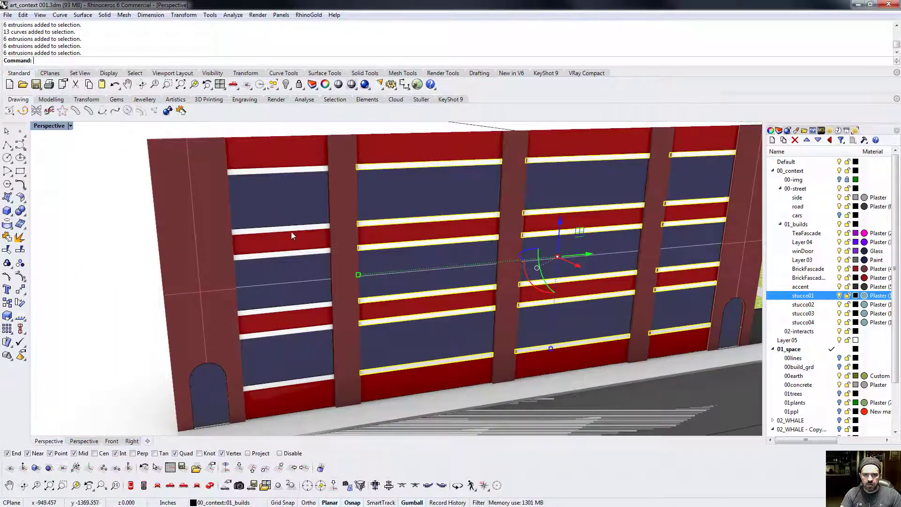
shift+click(291, 233)
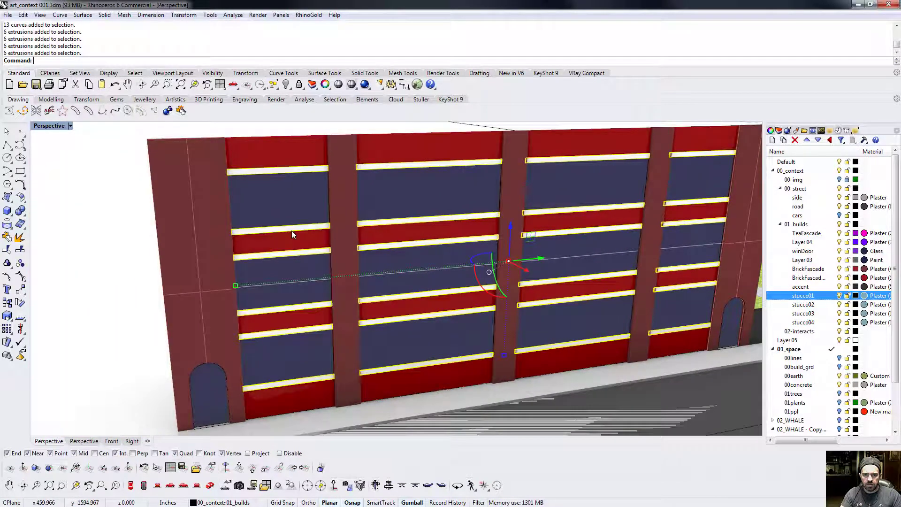
right_click(813, 323)
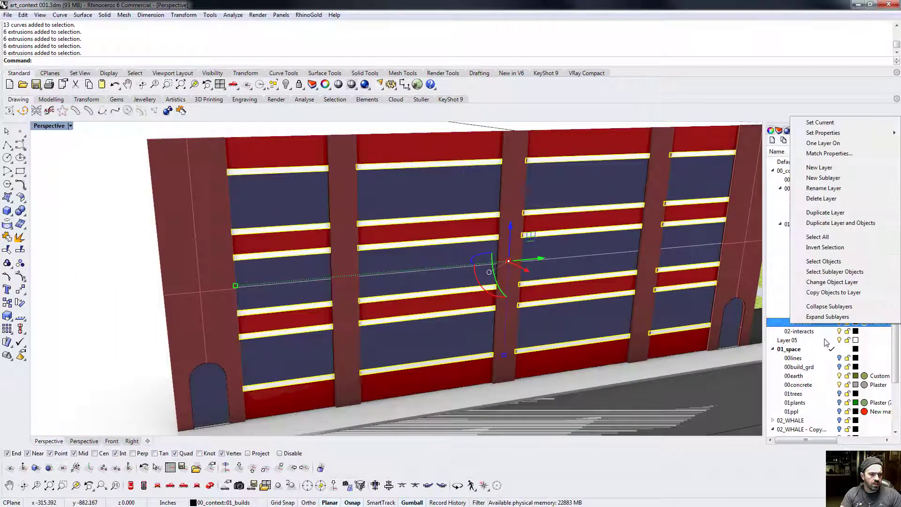
click(834, 282)
Recolour the shared Plaster (11) material to bright sky blue through the stucco04 layer and clear the selection
right_drag(473, 281, 329, 275)
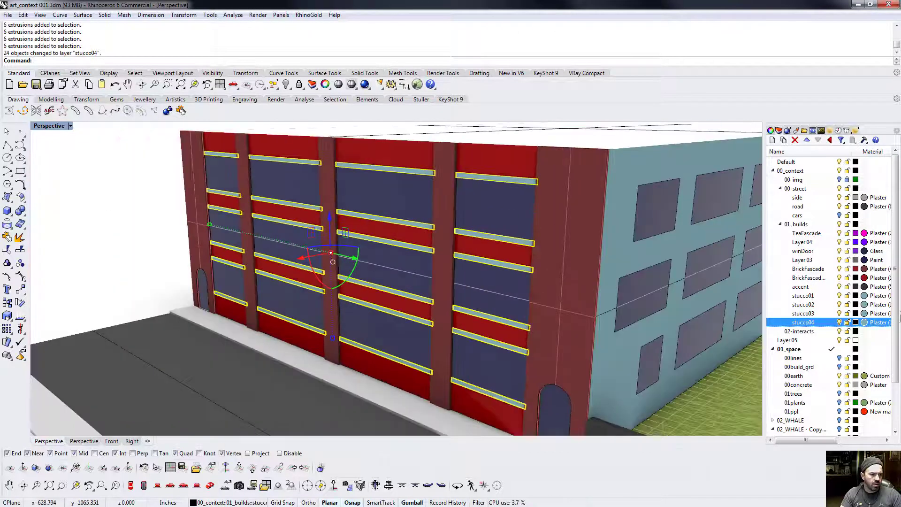
click(867, 324)
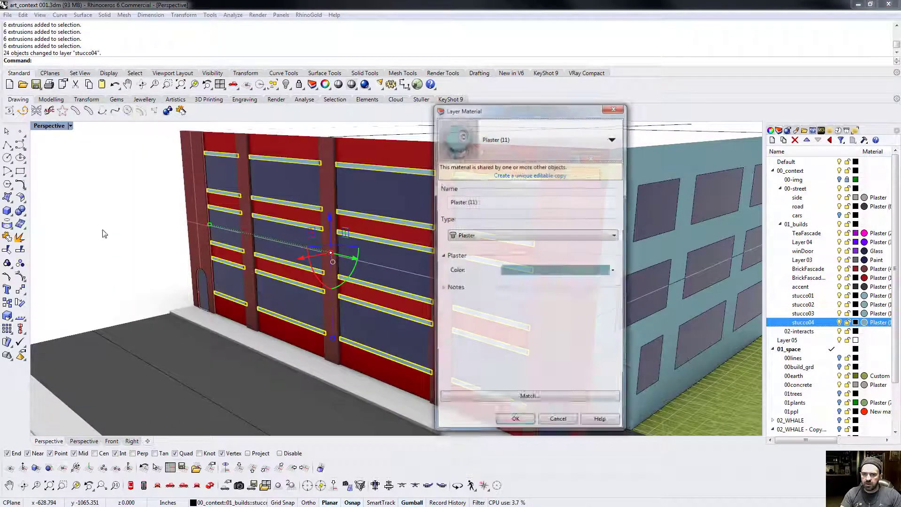
click(557, 271)
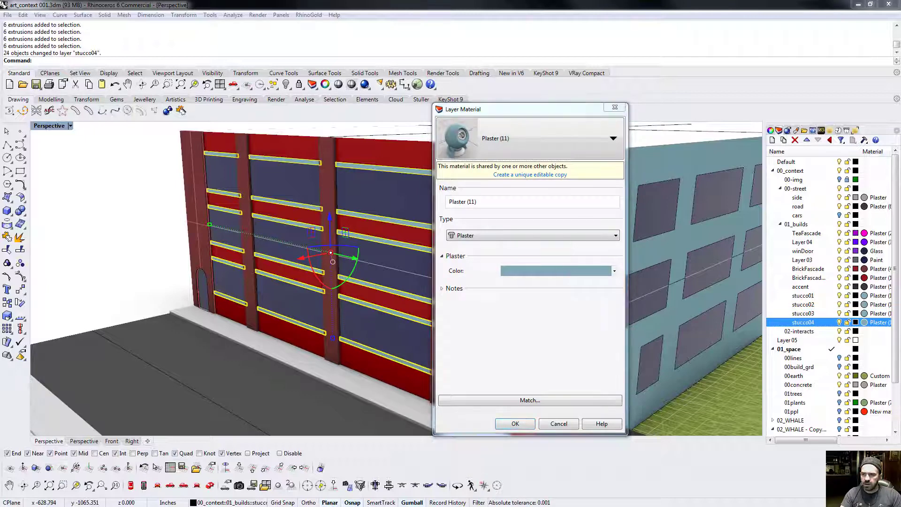
click(89, 301)
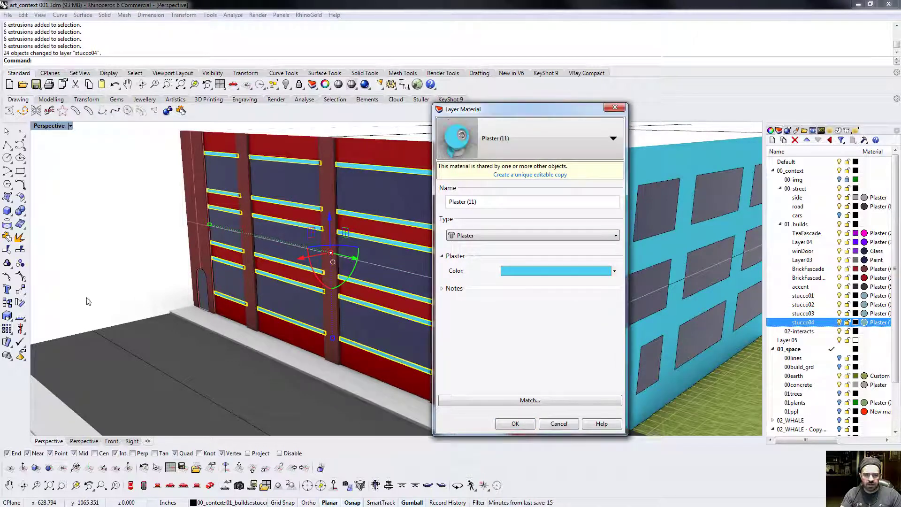
click(515, 425)
click(123, 198)
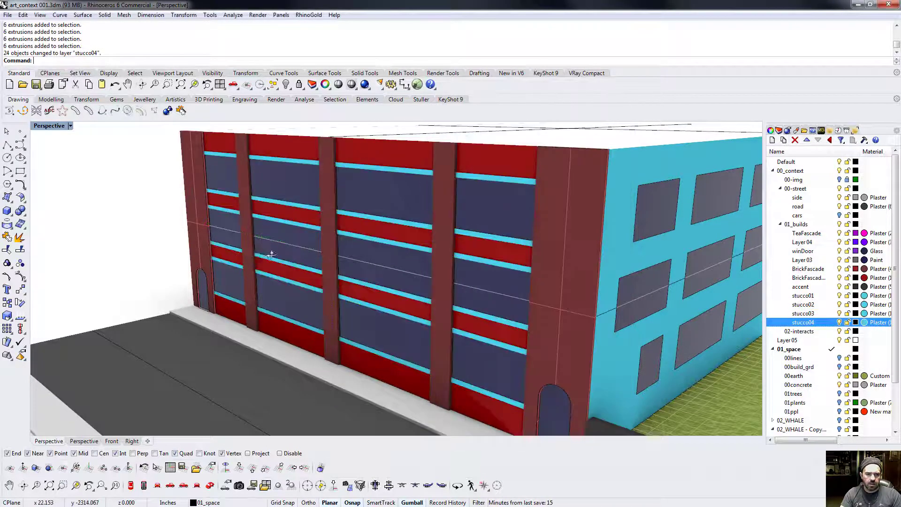
Inspect the recoloured walls and trim, and check which material the stucco03 layer uses
right_drag(272, 254, 281, 241)
scroll(281, 244, down, 5)
right_drag(418, 282, 525, 284)
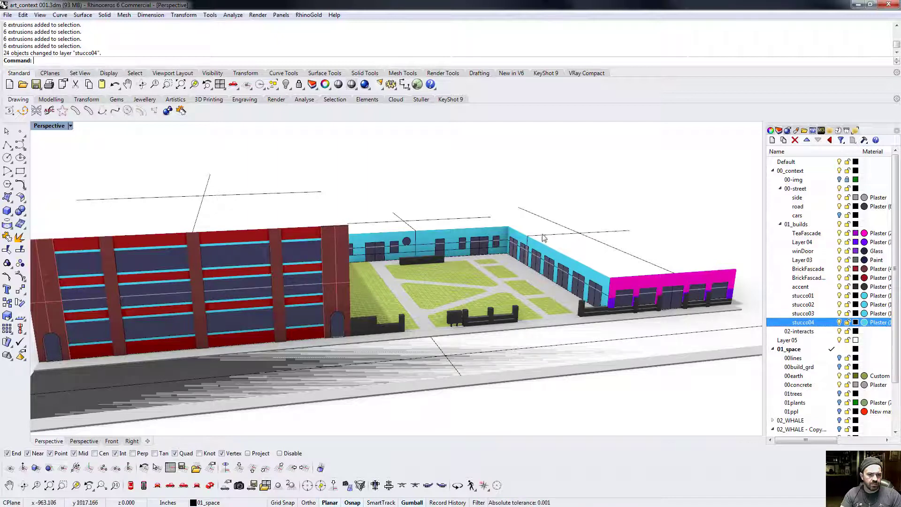
click(865, 314)
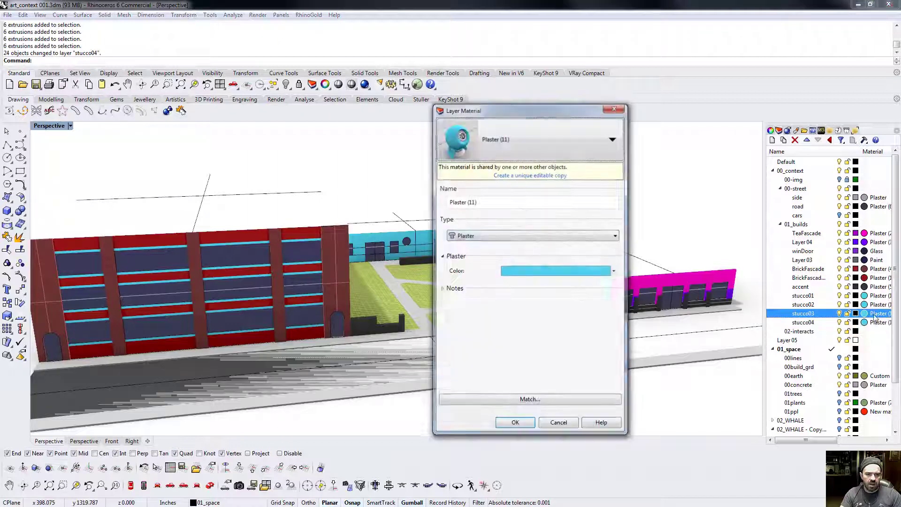
click(562, 425)
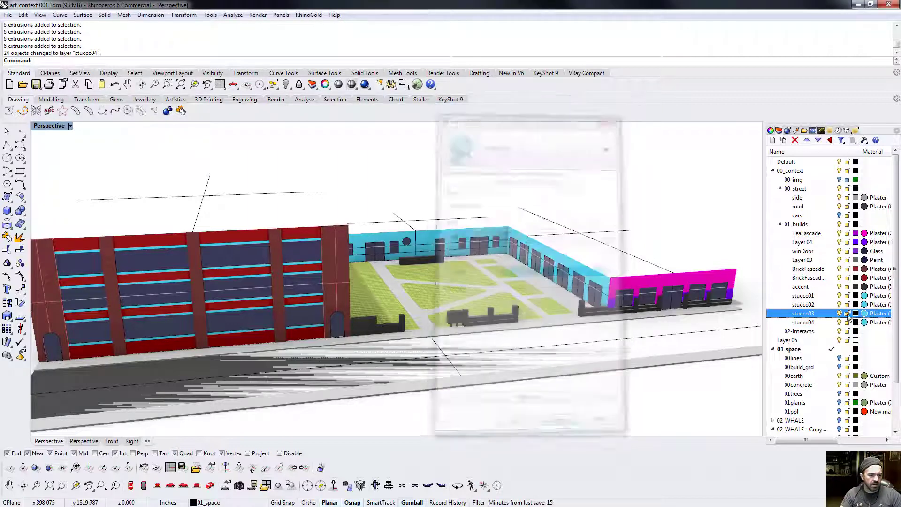
Widen the layer list to read the full material names and inspect the material assigned to the stucco04 layer
click(815, 326)
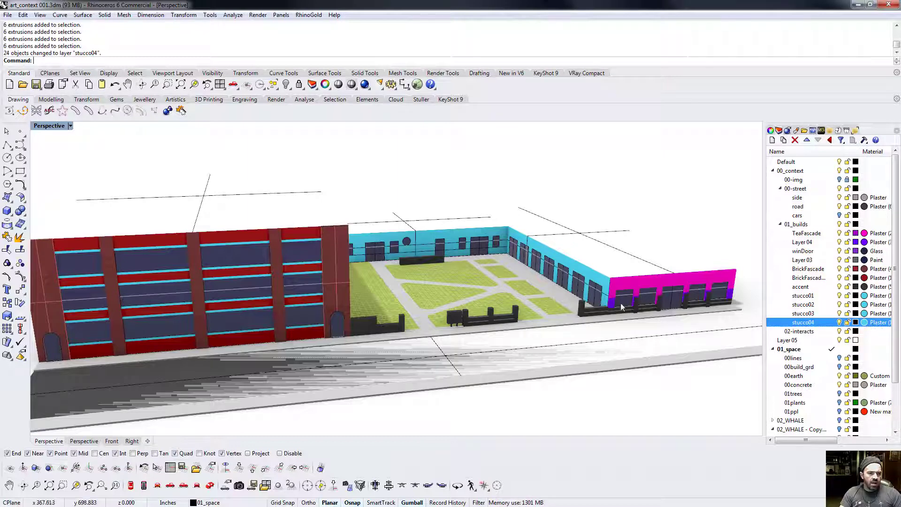
shift+right_drag(631, 296, 882, 281)
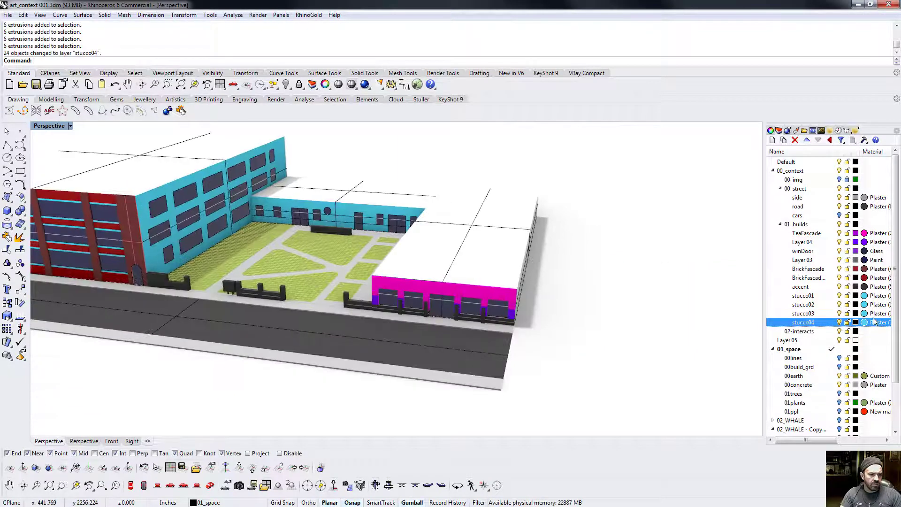
drag(766, 200, 698, 205)
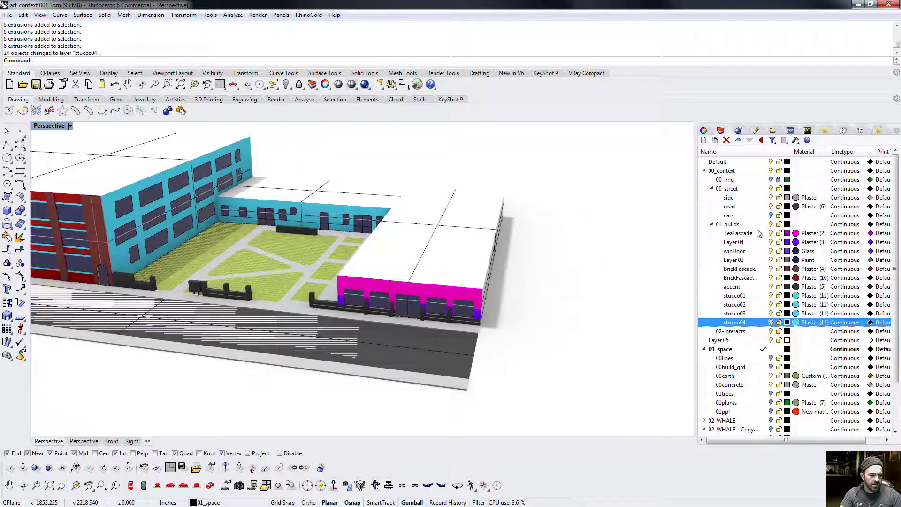
right_click(841, 324)
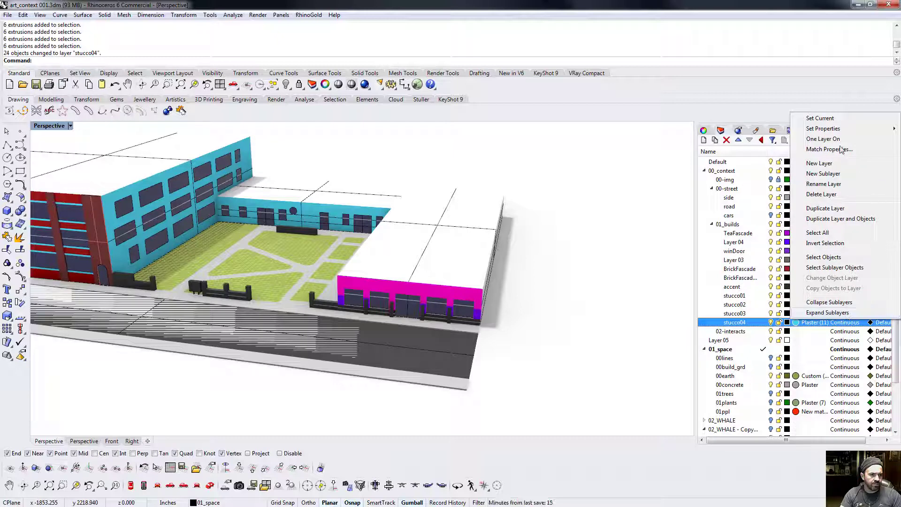
click(667, 311)
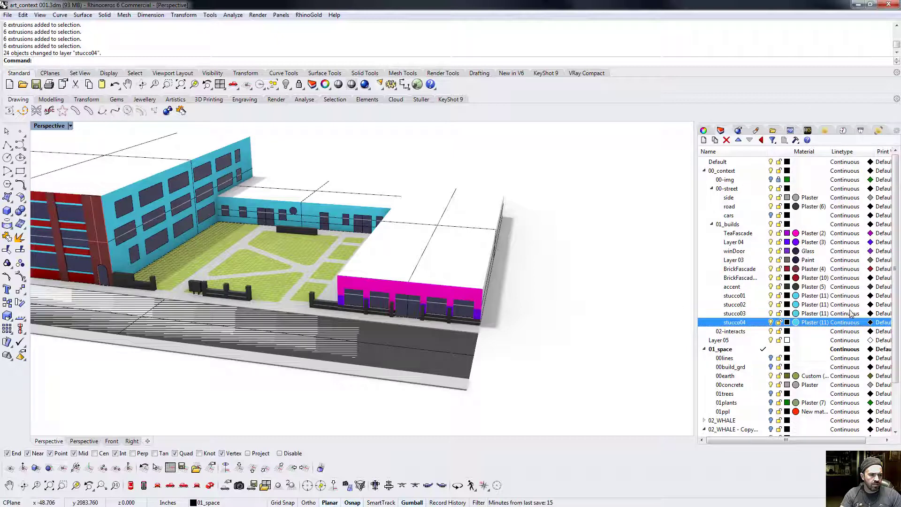
Try to recolour the shared Plaster (11) material to greenish grey through the stucco04 layer
click(798, 323)
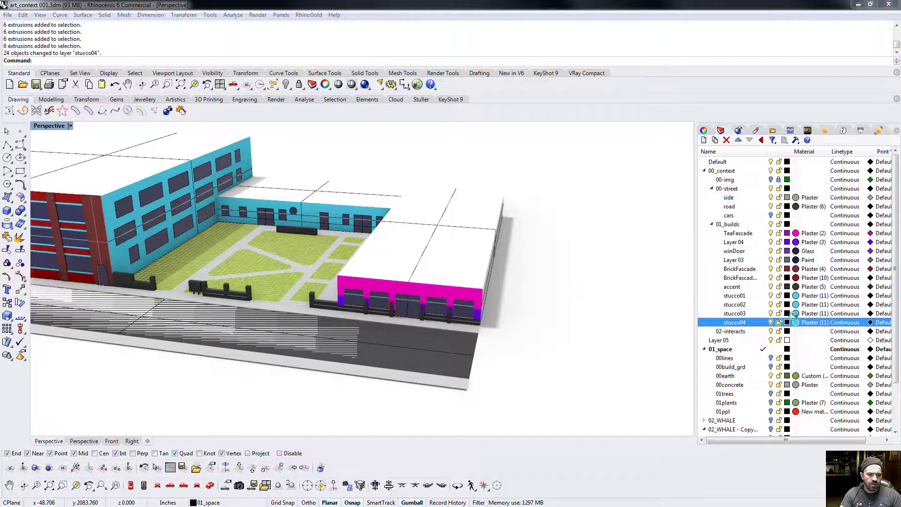
click(615, 271)
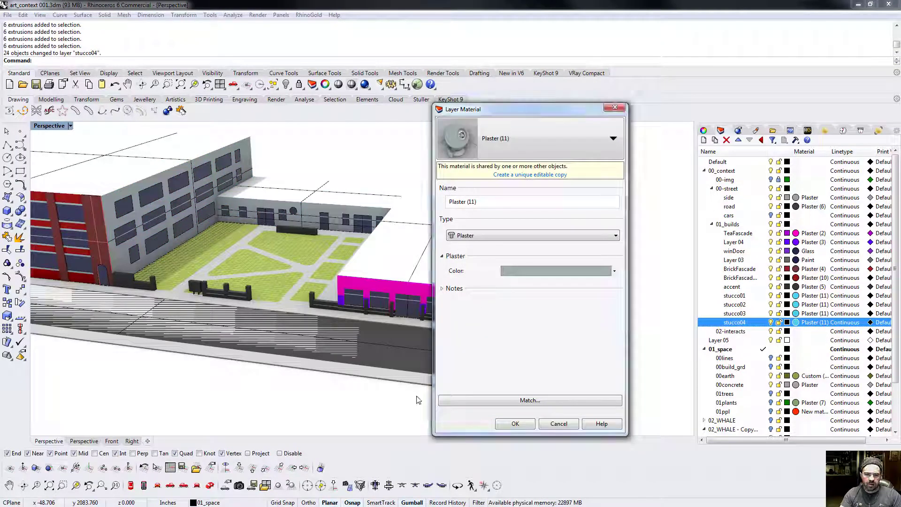
click(515, 423)
Undo the material recolouring, wall and trim layer assignments, and stucco layer duplicates until only the original stucco01 layer remains
key(ctrl+z)
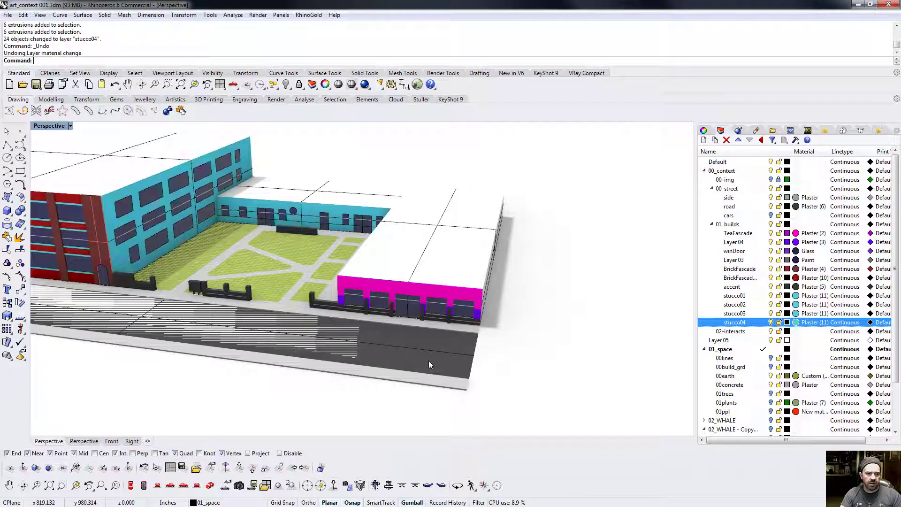
key(ctrl+z)
key(ctrl+z)
key(ctrl+z)
key(ctrl+z)
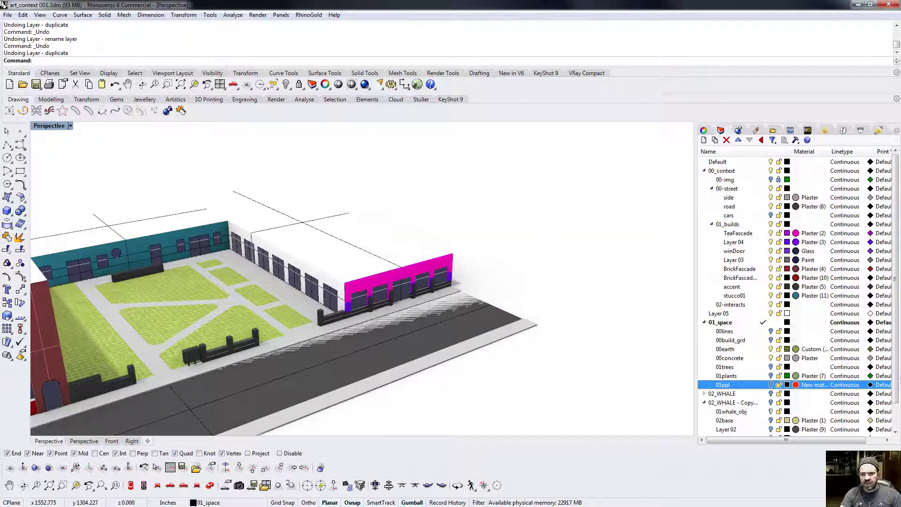
Create a new layer named stucco02 directly below stucco01 within the 01_builds group
shift+right_drag(200, 292, 517, 317)
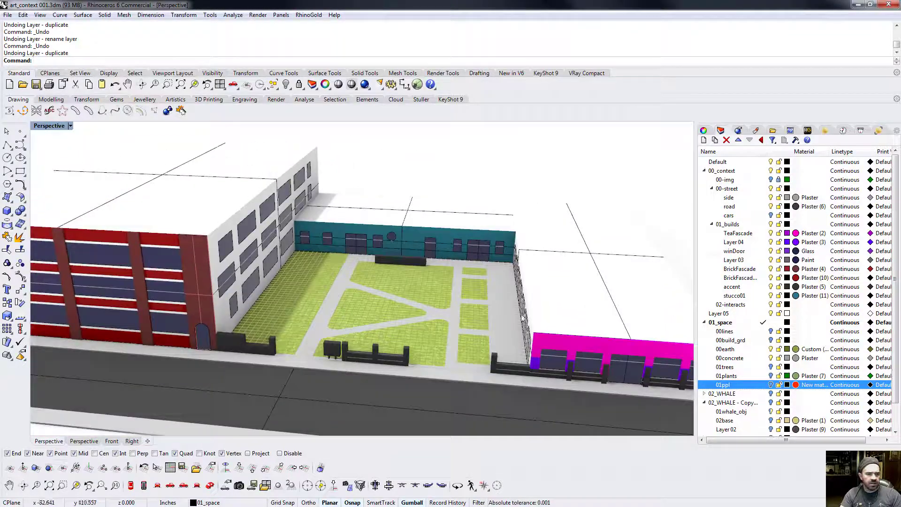
shift+click(740, 297)
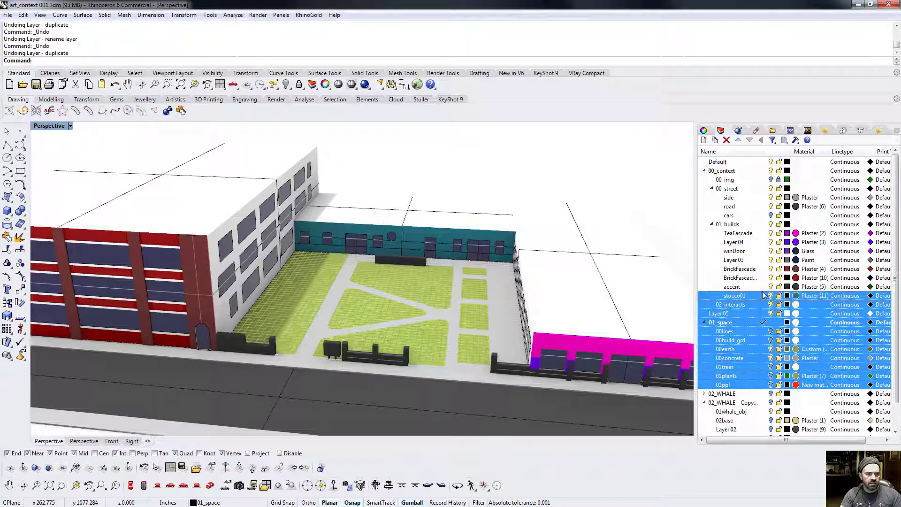
click(725, 297)
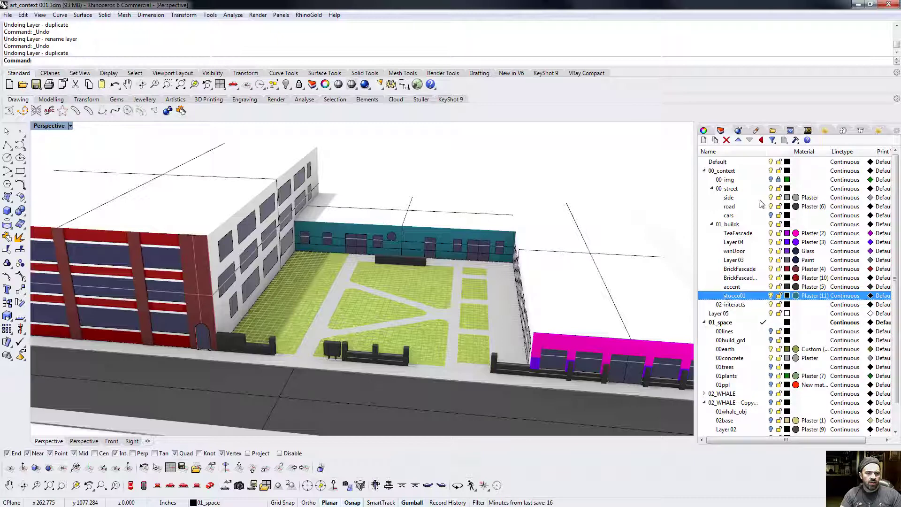
click(703, 139)
text(stuc)
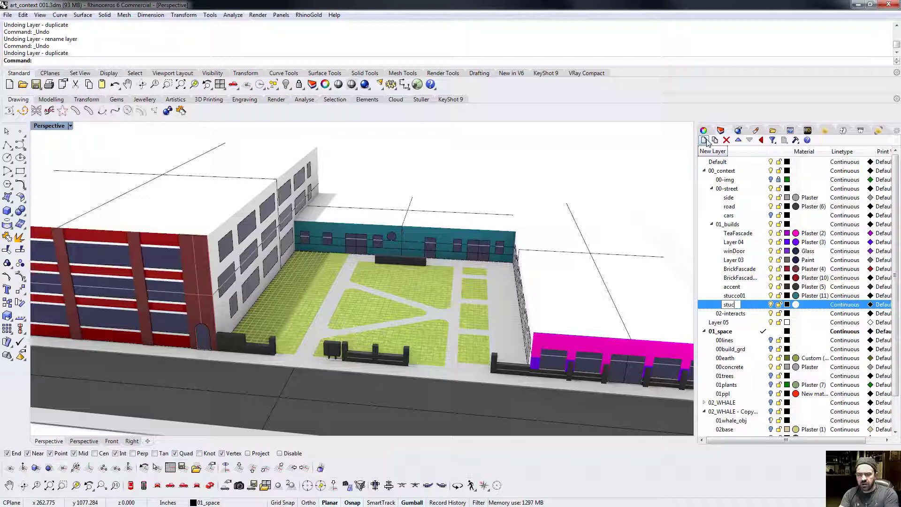
text(co02)
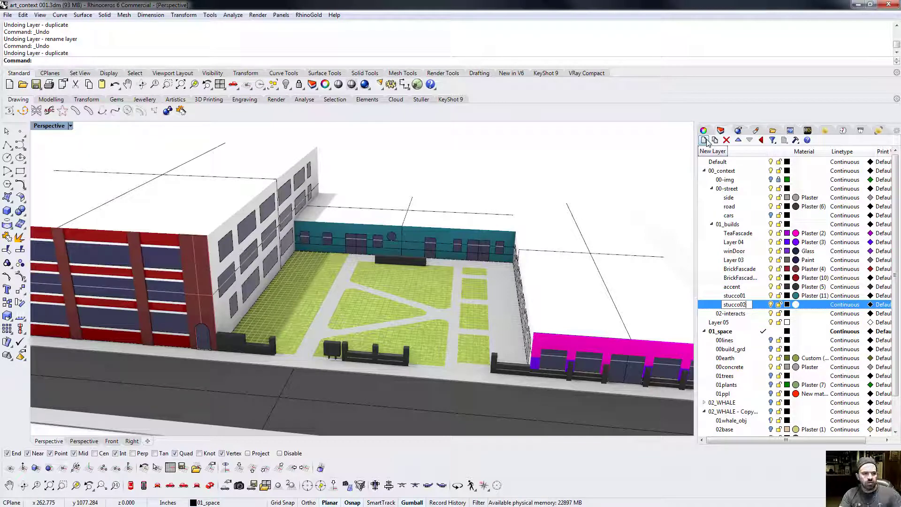
Give the stucco02 layer its own plaster material in a medium turquoise with hue 175
click(796, 304)
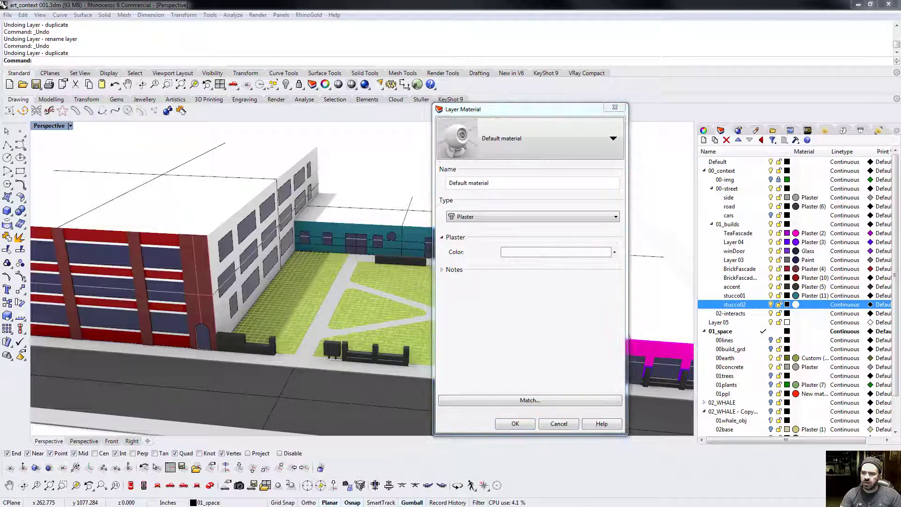
drag(321, 138, 333, 129)
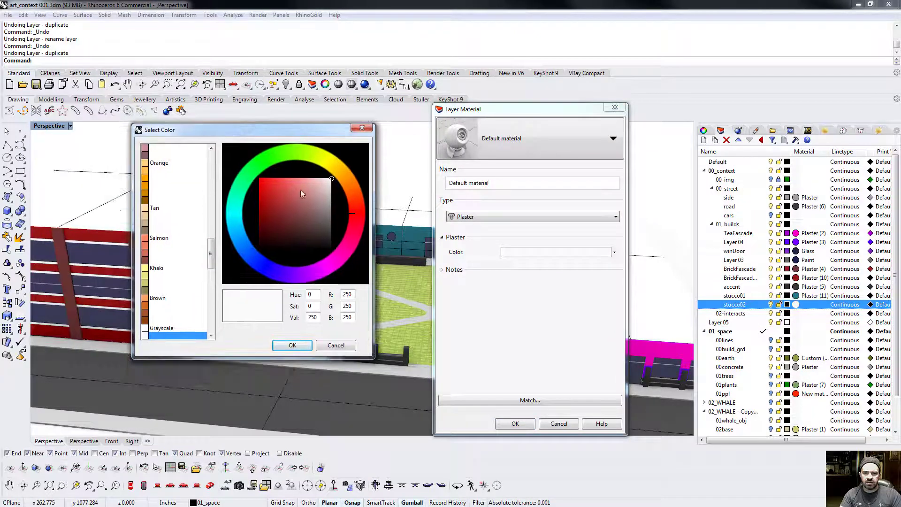
click(235, 208)
click(288, 195)
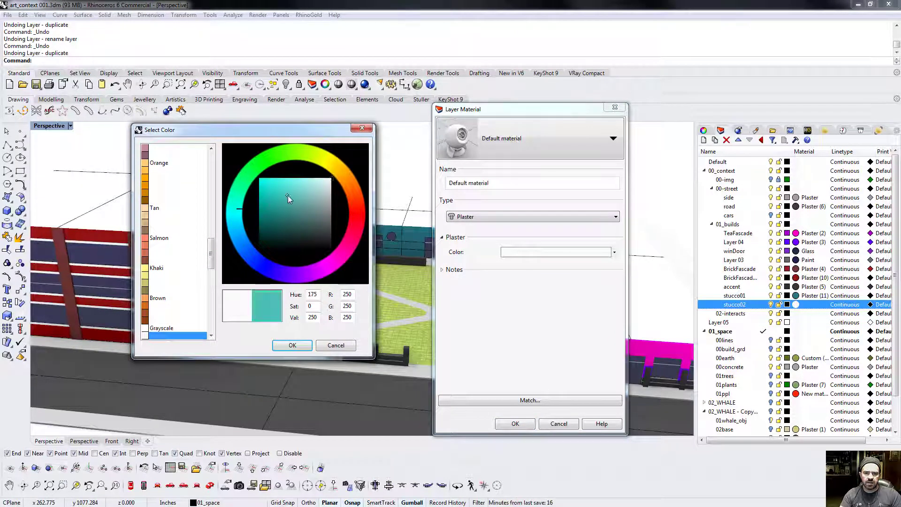
click(293, 346)
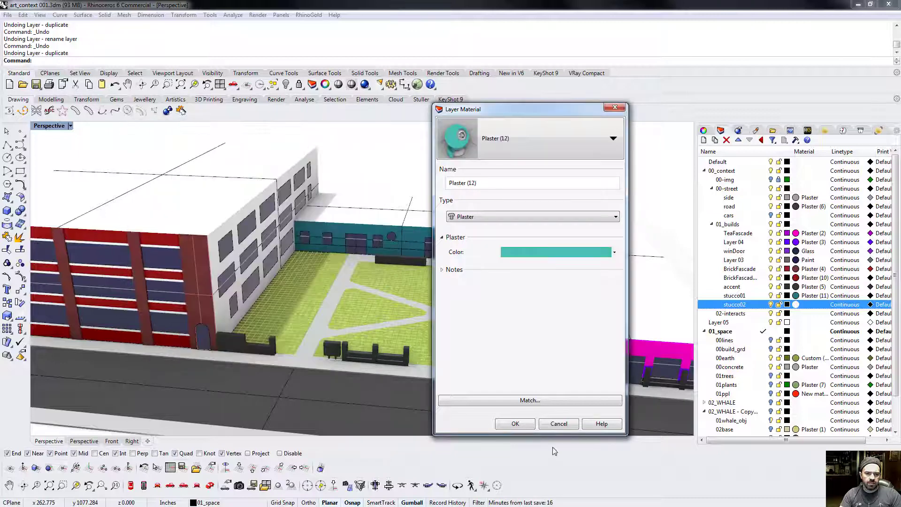
click(525, 427)
Create a new layer named stucco03 below stucco02
right_drag(446, 244, 514, 237)
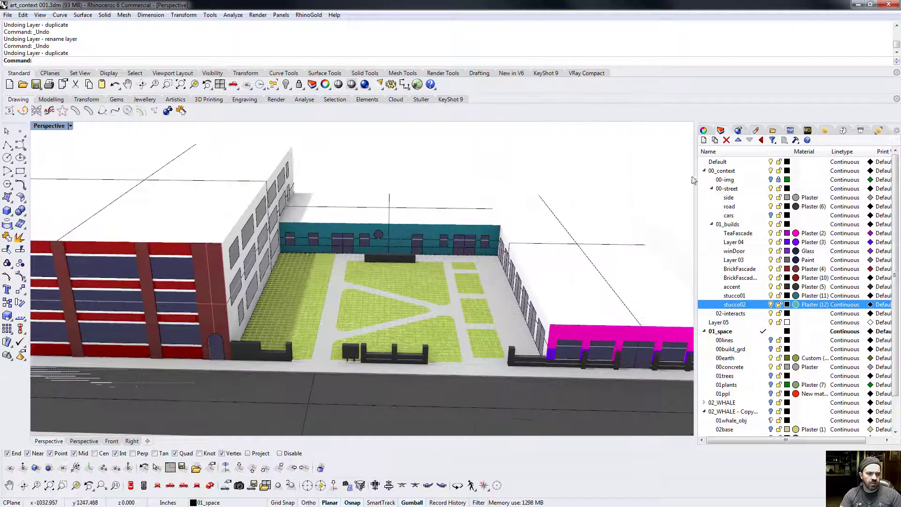
click(704, 140)
text(stucco03)
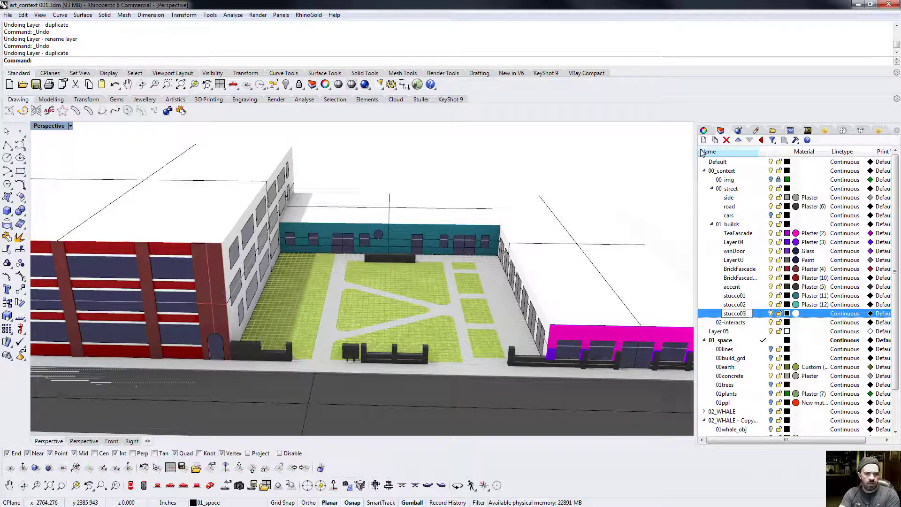
key(Return)
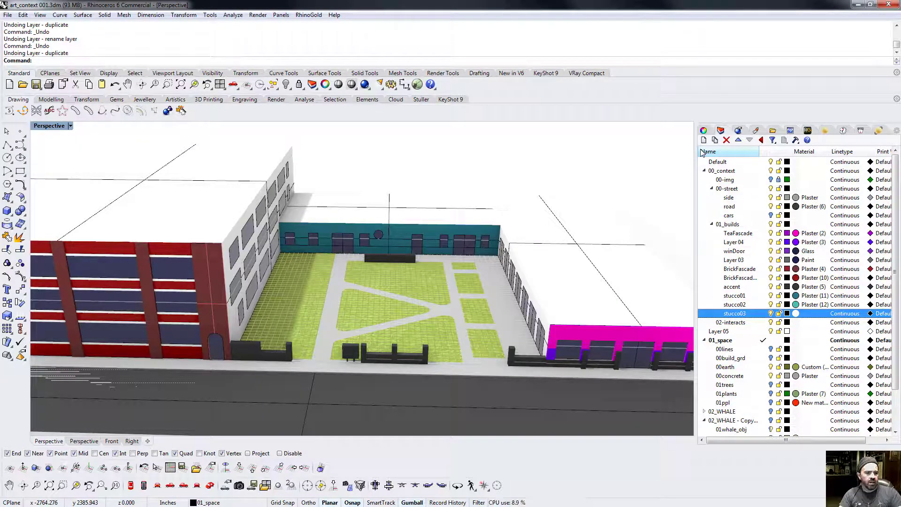
Give the stucco03 layer its own plaster material in pale grey-green, RGB 155, 194, 185
click(796, 313)
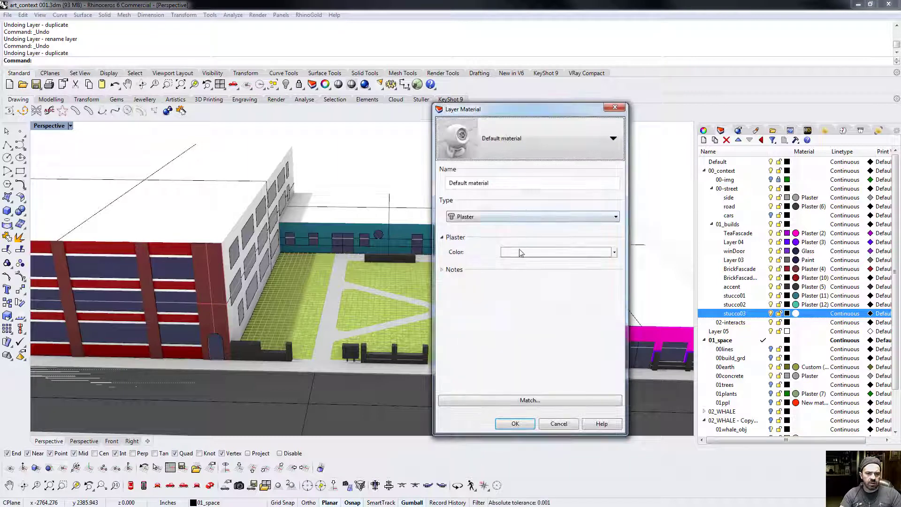
click(587, 252)
click(241, 201)
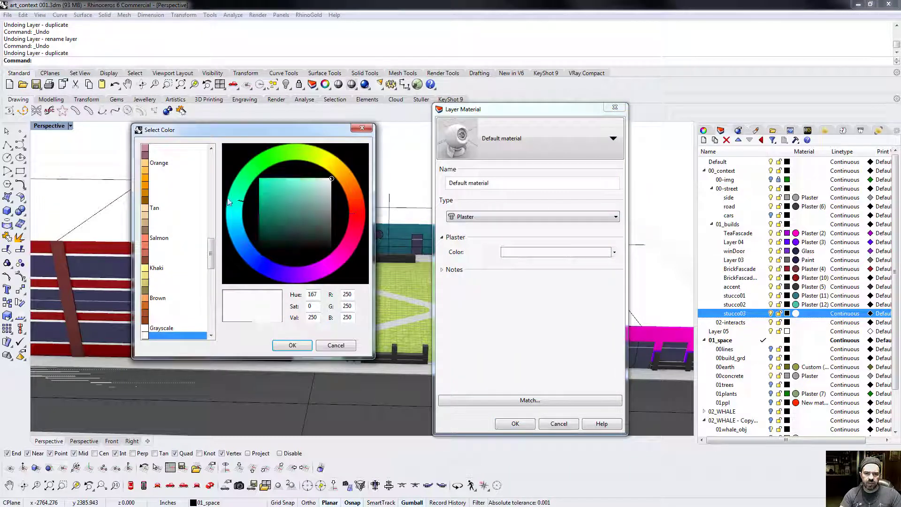
click(317, 195)
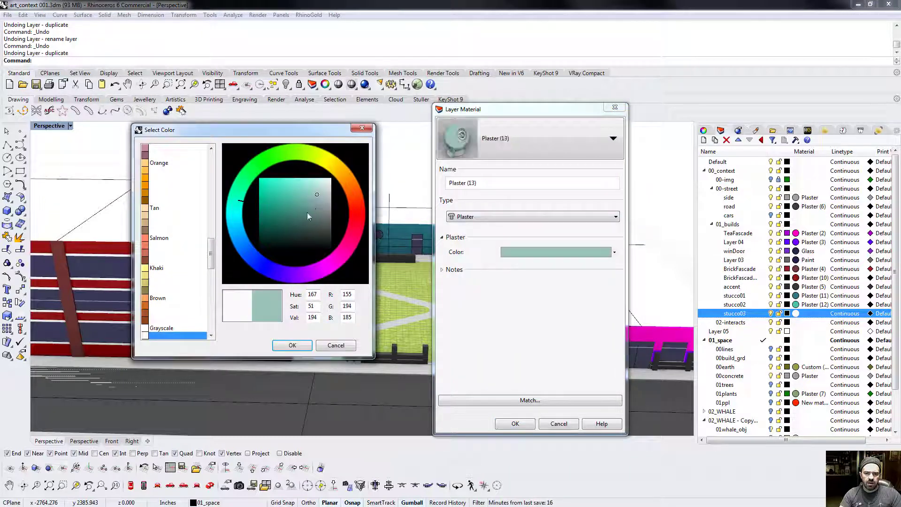
click(292, 345)
click(514, 423)
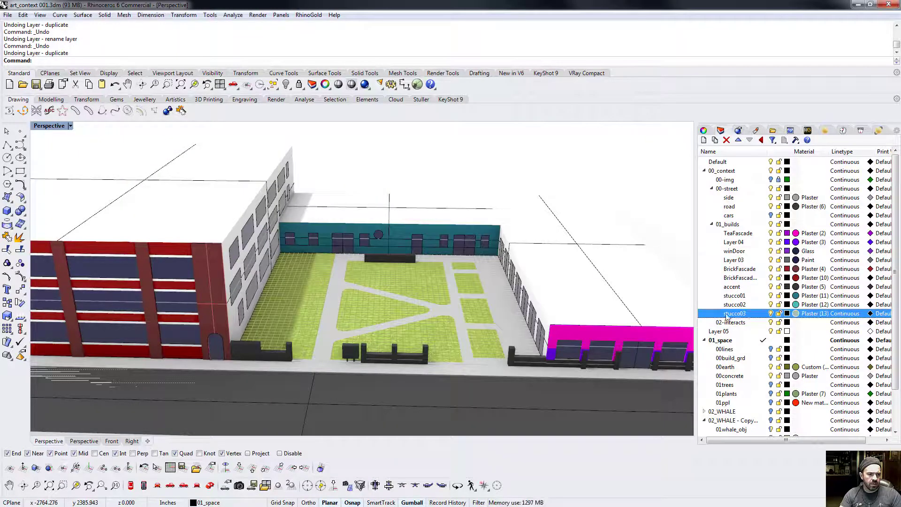
Create a new layer named stucco04 below stucco03
click(703, 140)
text(s)
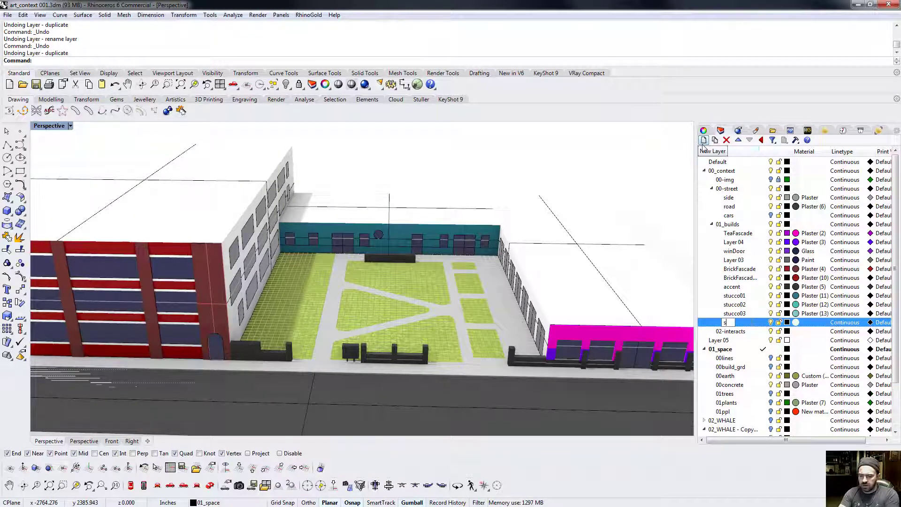
text(tucco04)
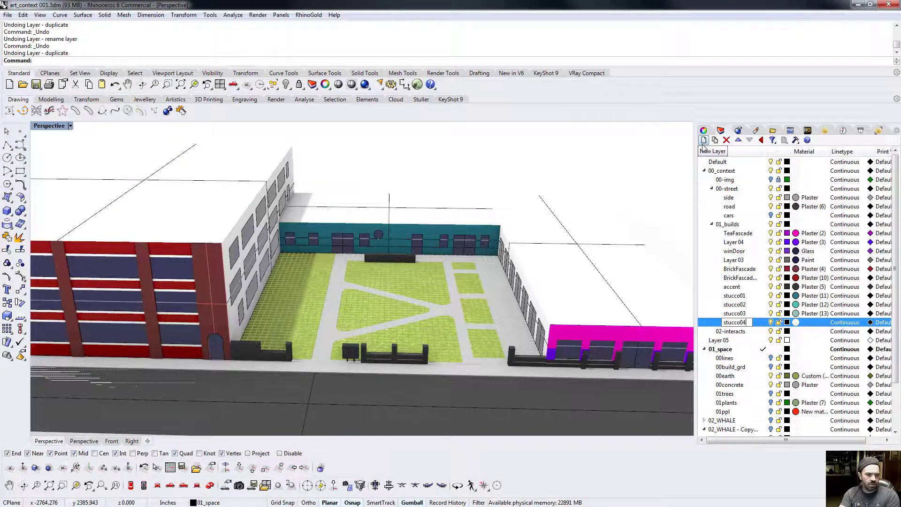
key(Return)
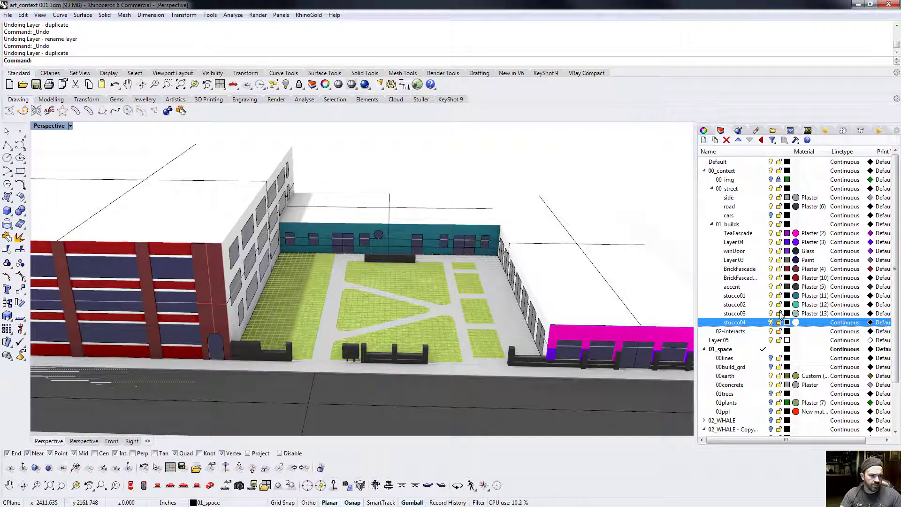
Give the stucco04 layer its own plaster material in sea green, RGB 88, 180, 160
click(795, 323)
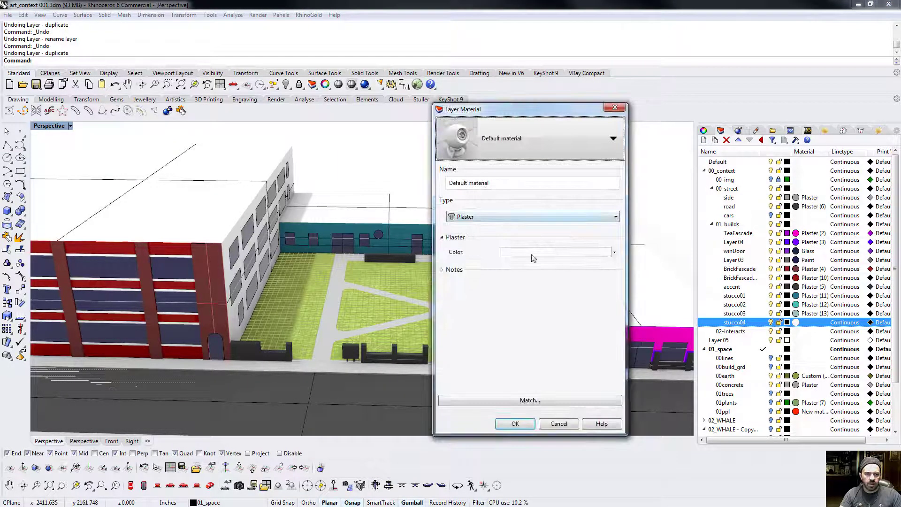
click(535, 254)
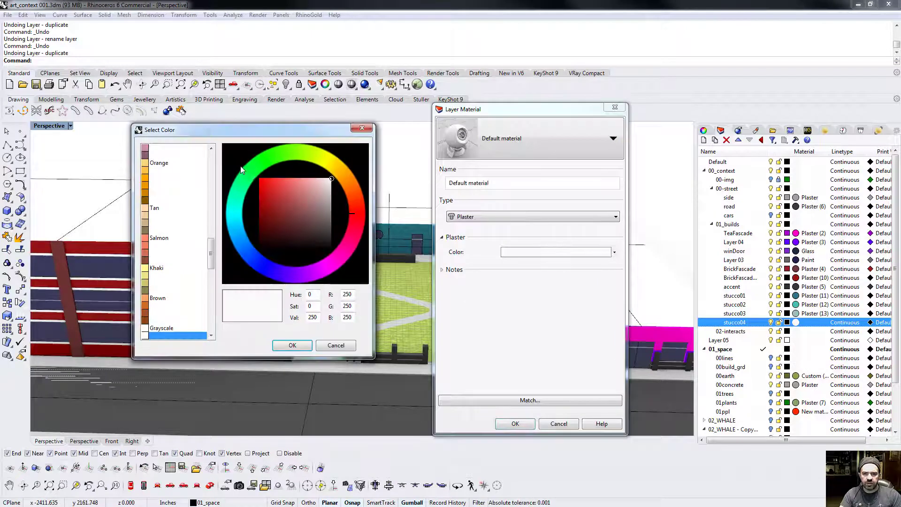
click(240, 201)
click(294, 198)
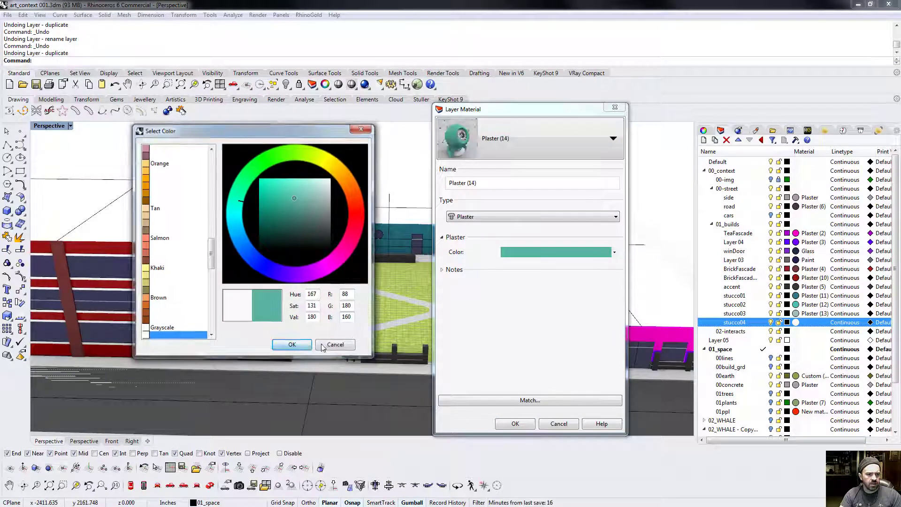
click(322, 345)
click(526, 425)
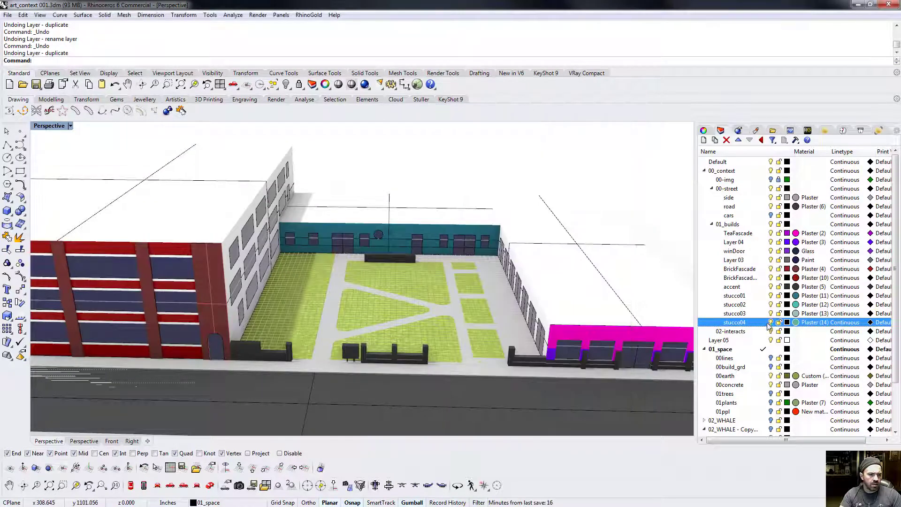
Create a new layer named stucco05 below stucco04
click(704, 140)
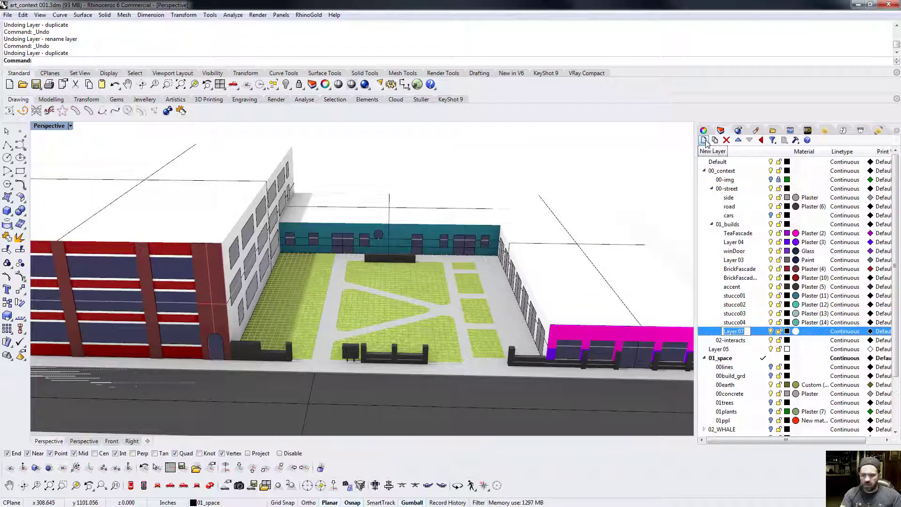
text(stucco05)
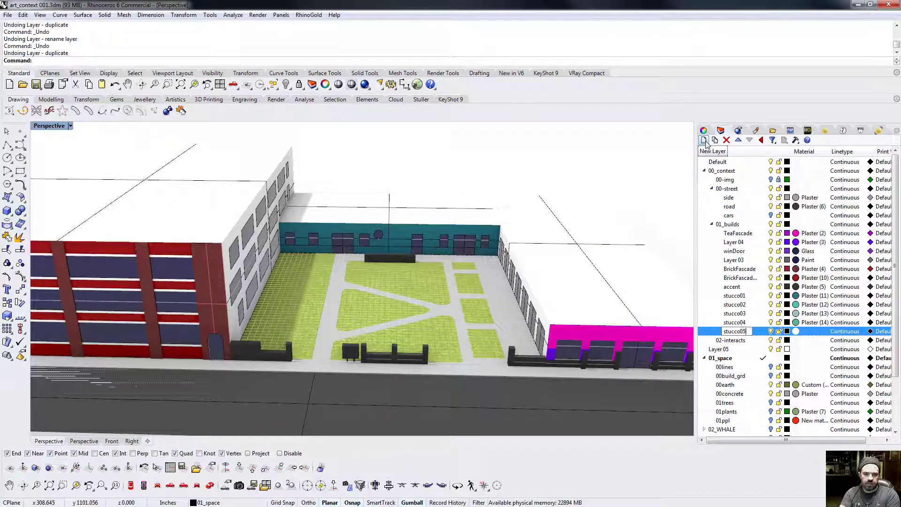
key(Return)
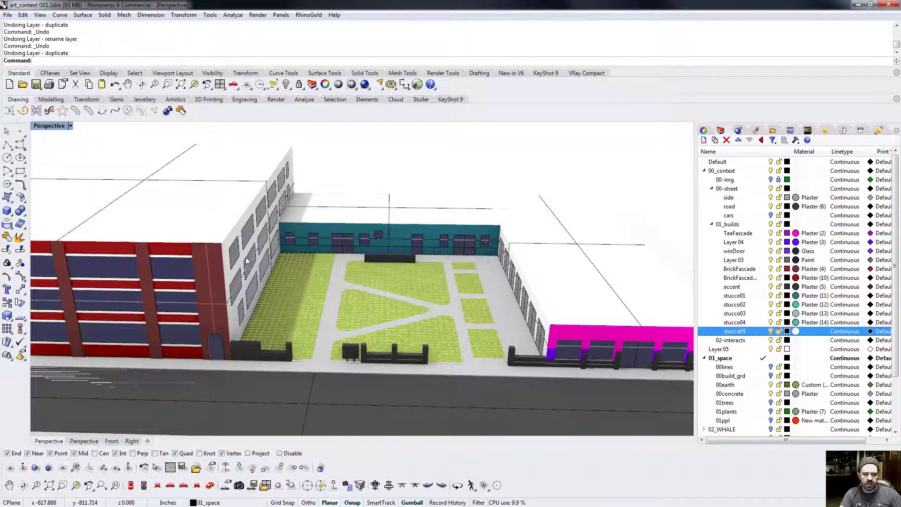
Delete the surplus stucco05 layer
click(727, 140)
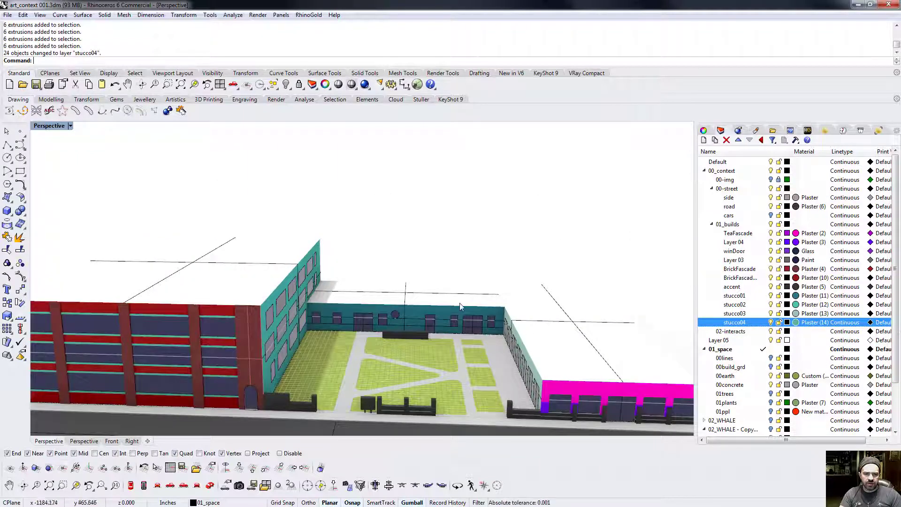
shift+right_drag(469, 265, 399, 248)
scroll(394, 297, up, 3)
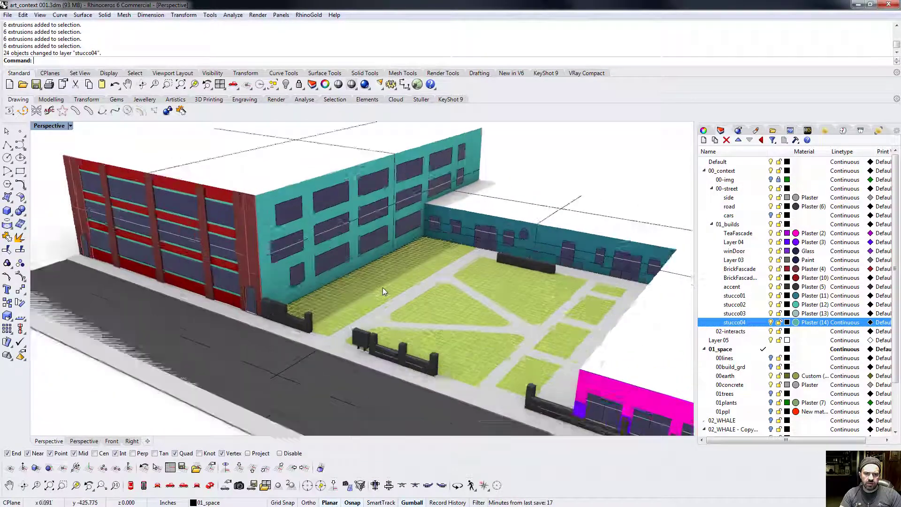
scroll(336, 286, up, 4)
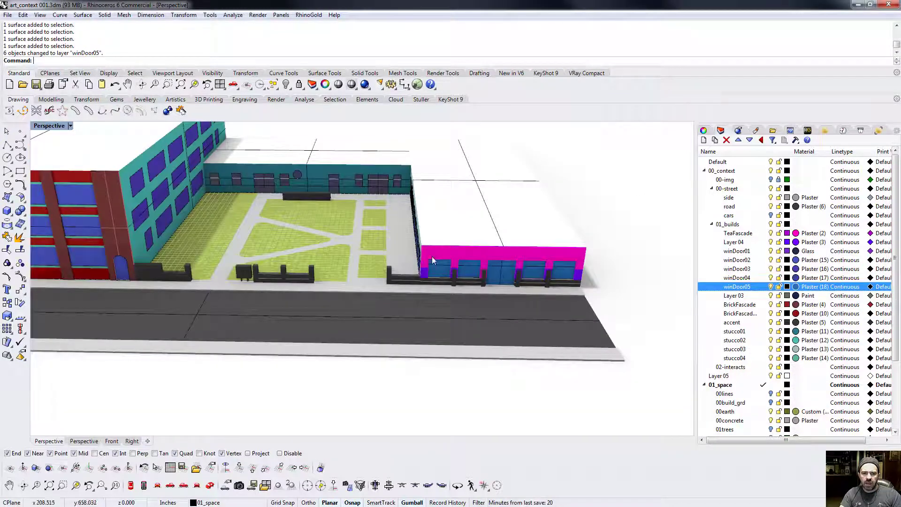
Examine the window and door colours on all facades around the courtyard
shift+right_drag(320, 287, 500, 308)
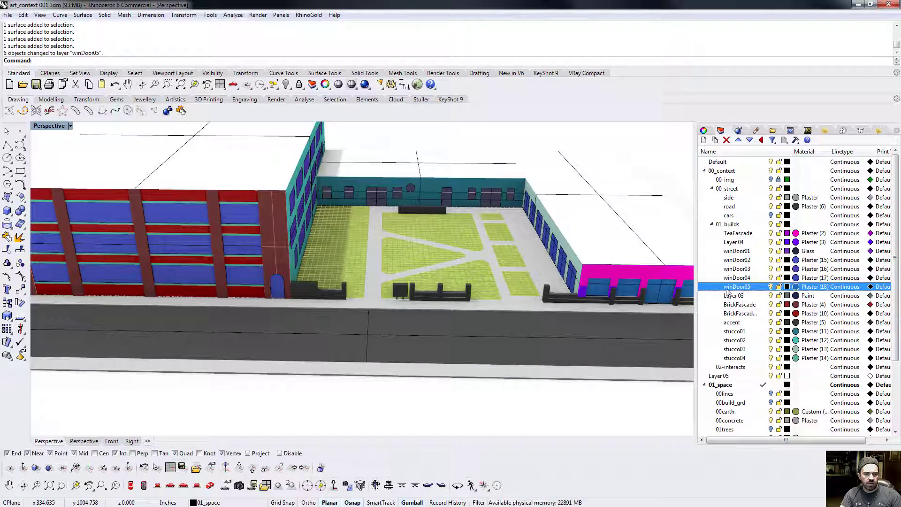
right_drag(399, 292, 344, 297)
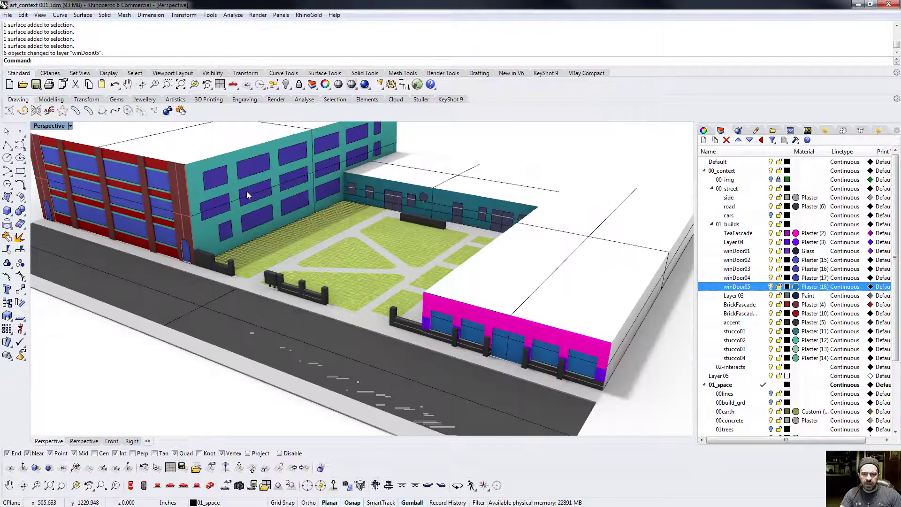
scroll(247, 191, up, 6)
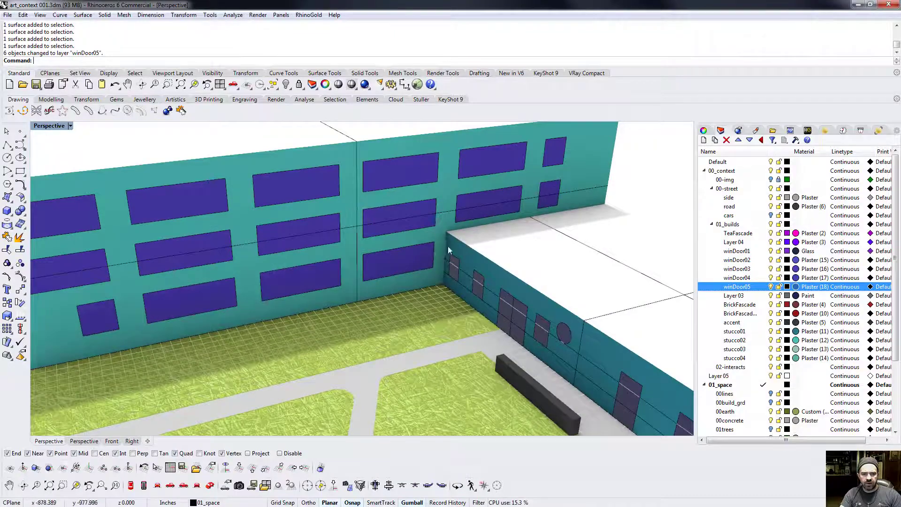
scroll(448, 250, down, 7)
right_drag(449, 251, 213, 301)
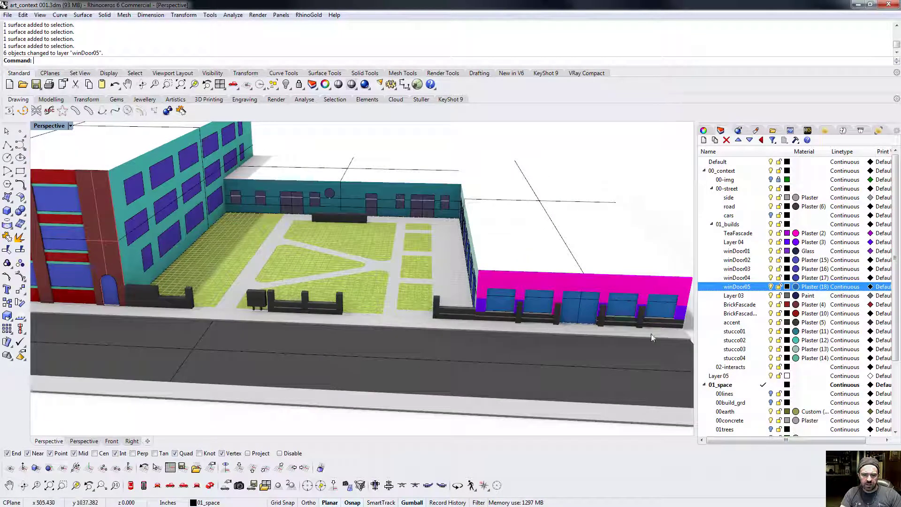
Select the sign box beside the low front wall and create a new layer named accent02 below accent01
scroll(280, 301, up, 6)
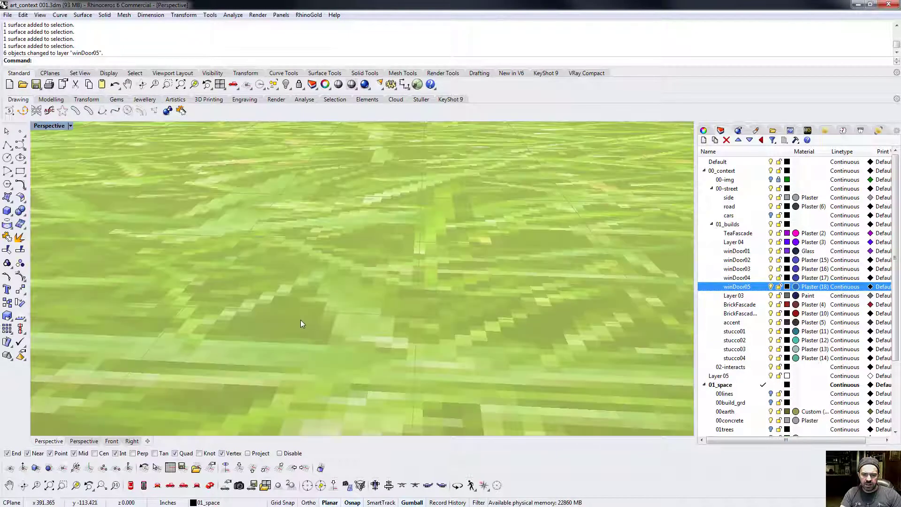
scroll(301, 320, down, 3)
shift+right_drag(368, 332, 451, 333)
right_drag(389, 332, 280, 281)
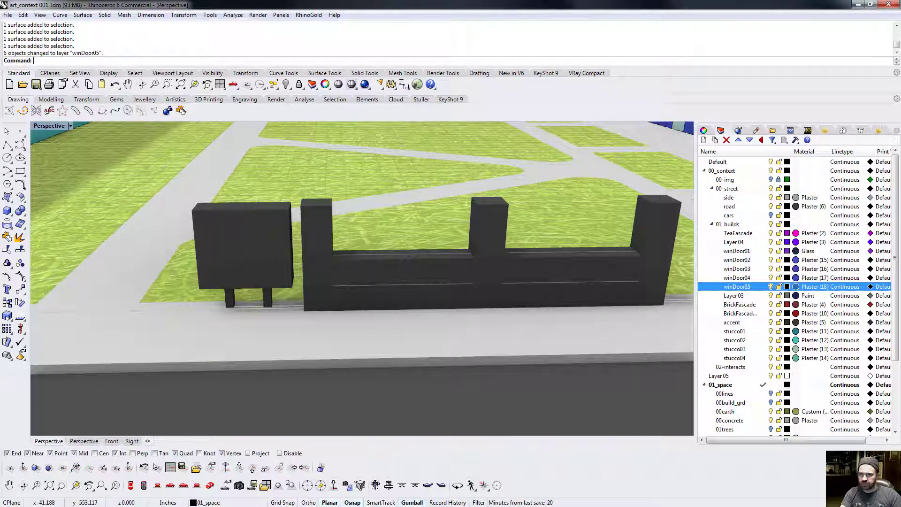
click(234, 253)
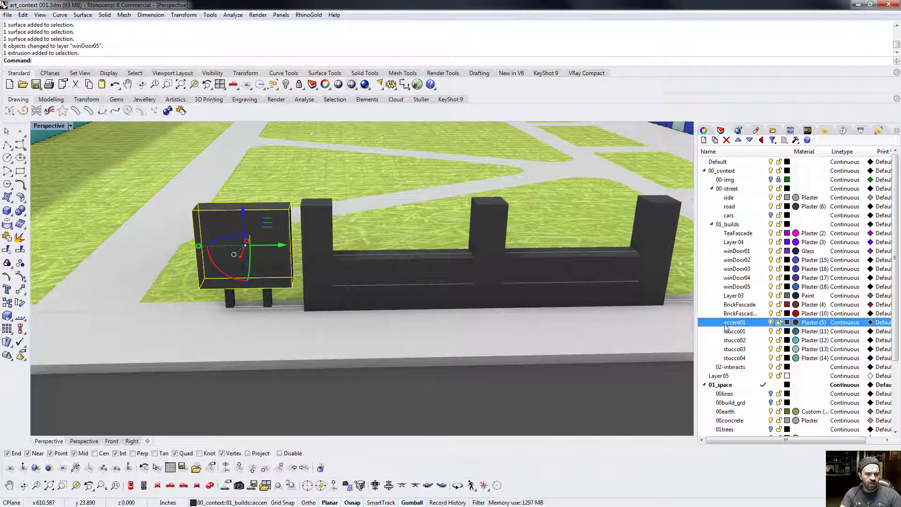
click(704, 140)
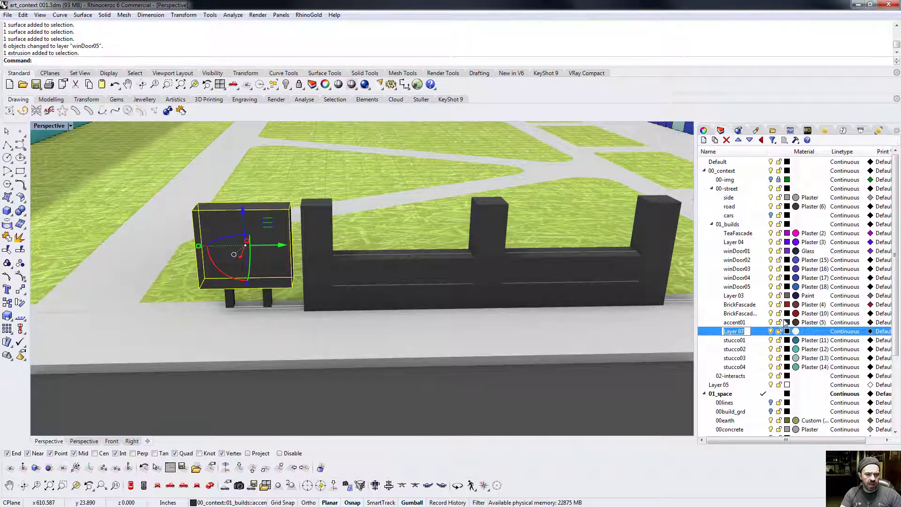
click(744, 325)
click(743, 324)
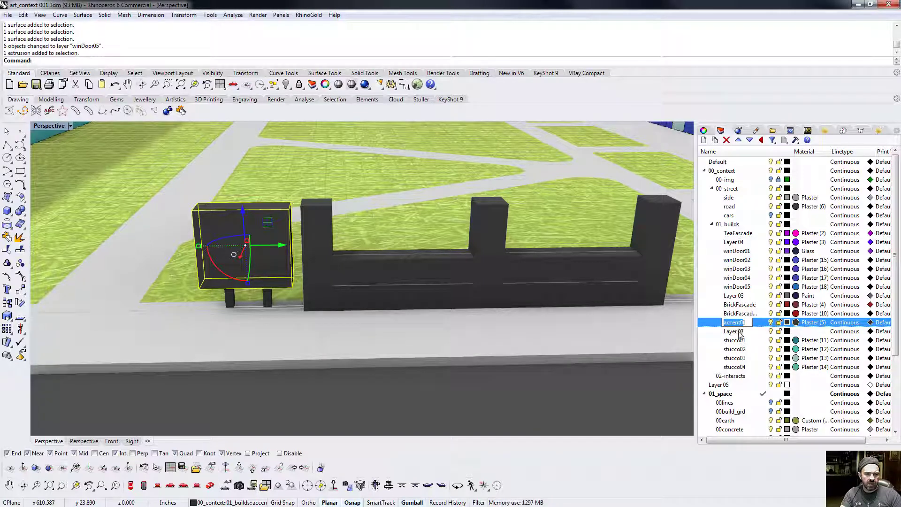
click(740, 335)
click(745, 333)
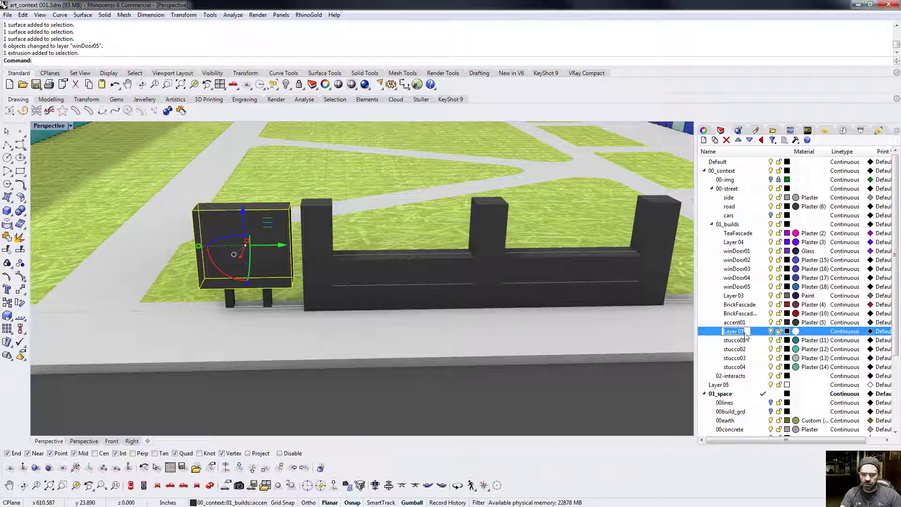
text(accent02)
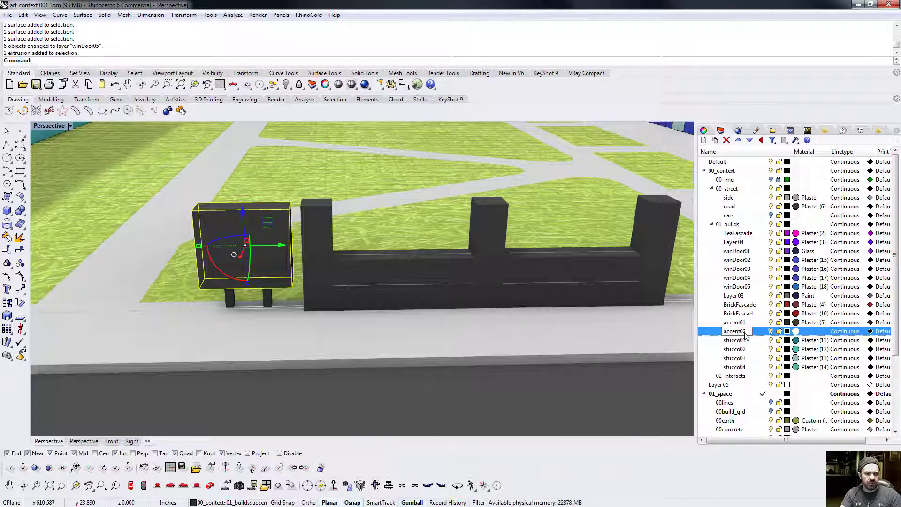
key(Return)
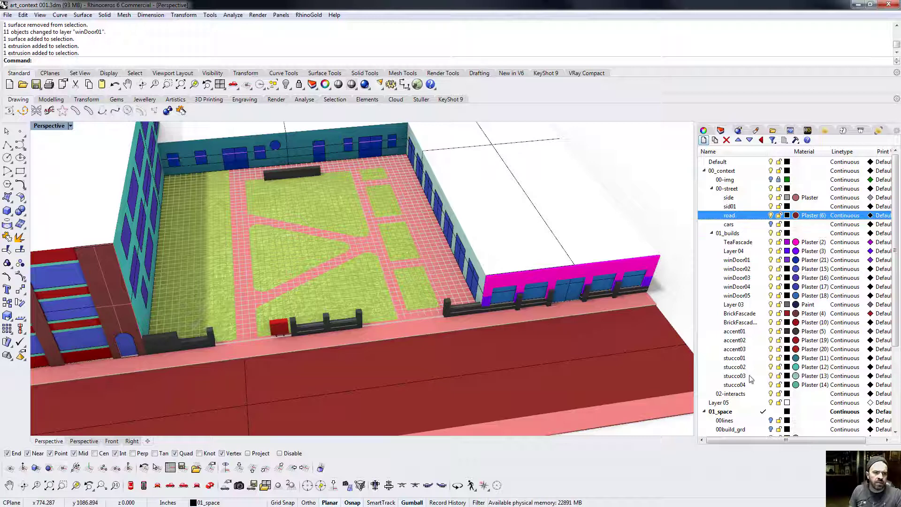
Move both sidewalk strips along the road to the sid01 layer
click(432, 328)
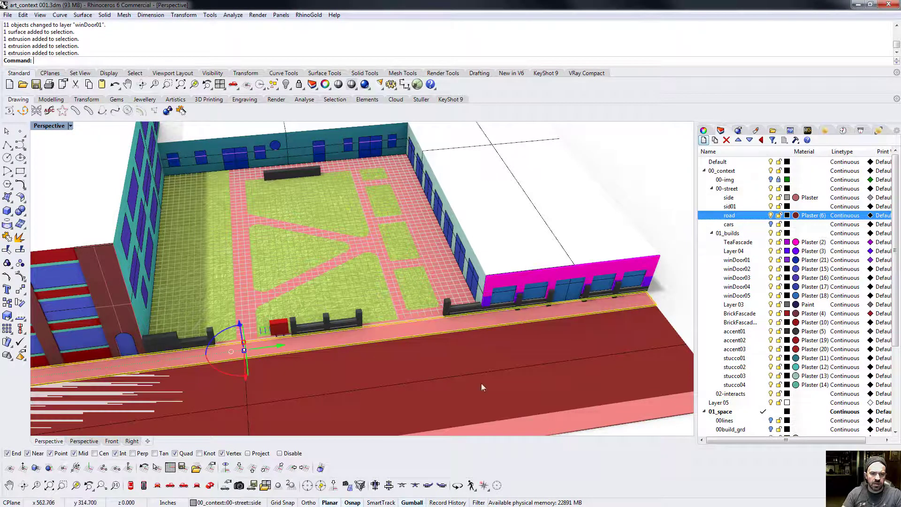
shift+click(565, 417)
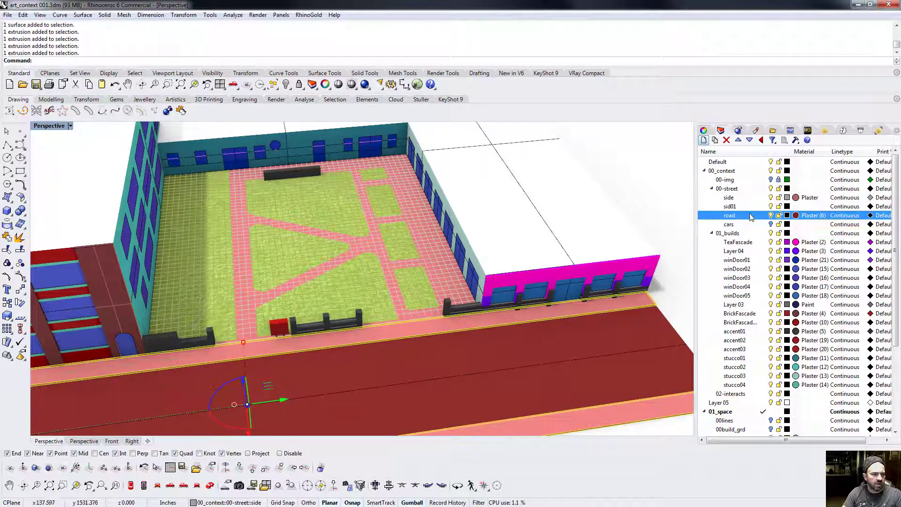
right_click(735, 207)
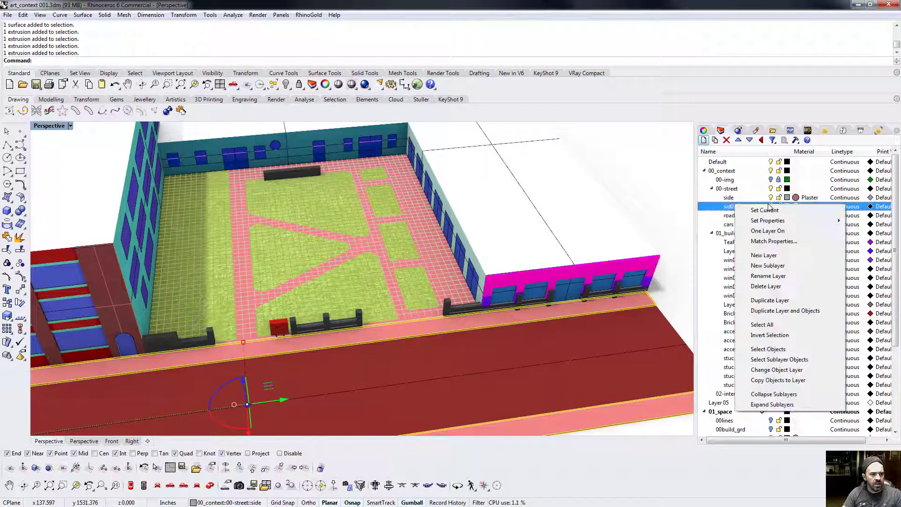
click(775, 371)
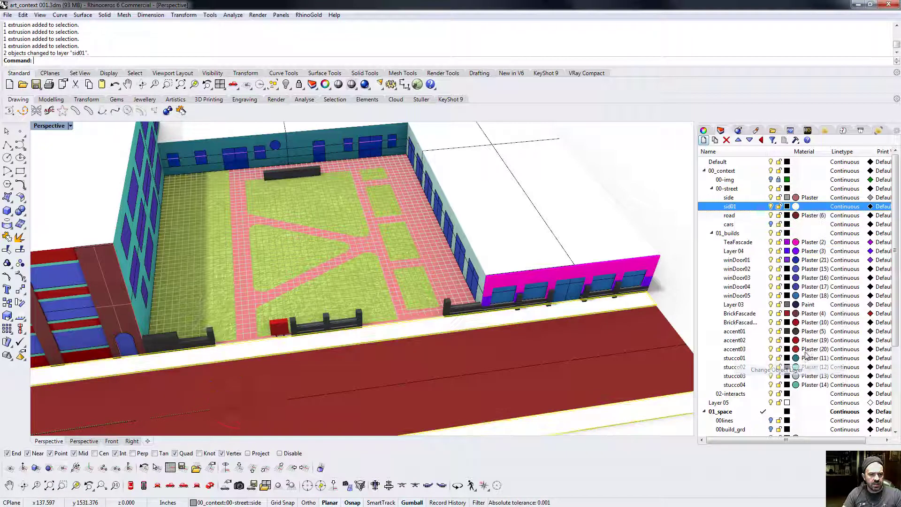
Give the sid01 layer its own plaster material in muted brownish red, RGB 124, 85, 85
click(796, 207)
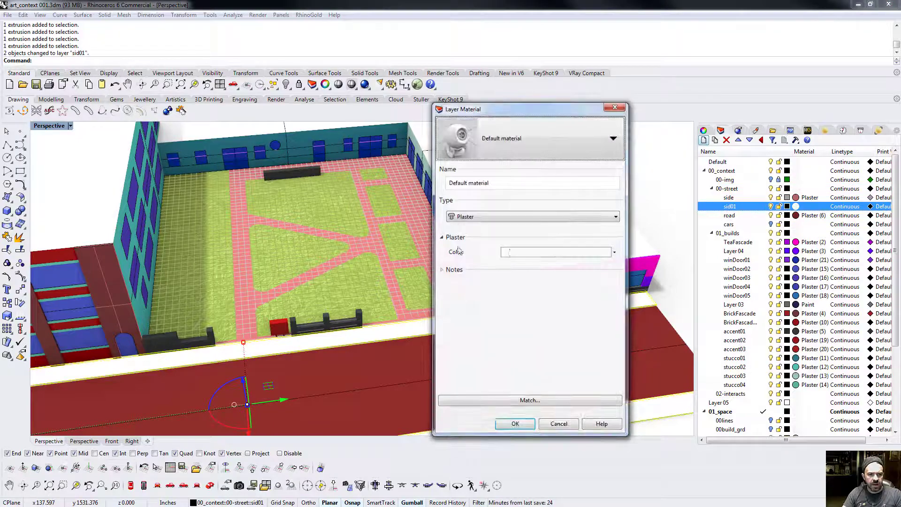
click(515, 251)
drag(275, 193, 309, 214)
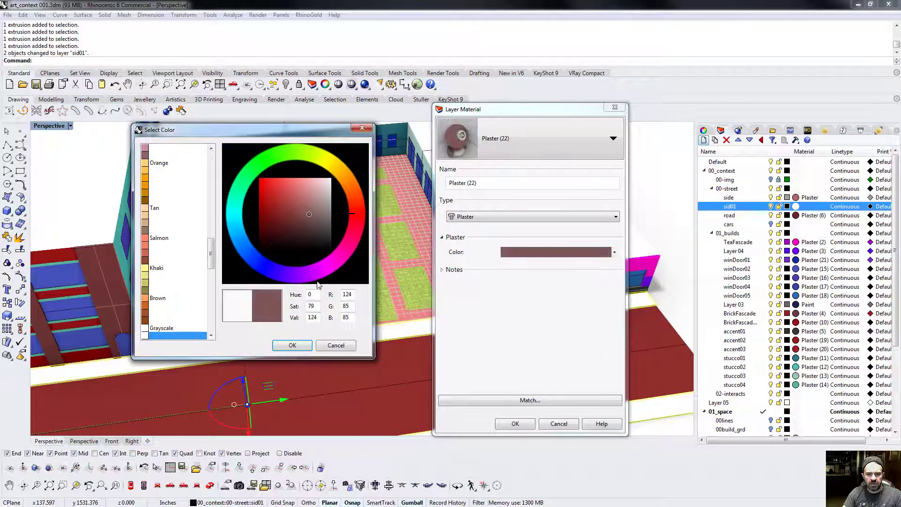
click(296, 345)
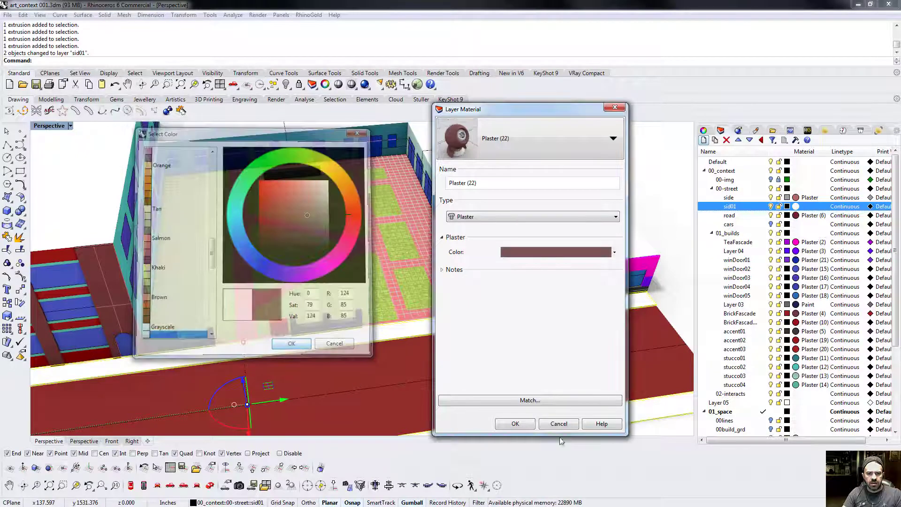
click(514, 428)
click(616, 195)
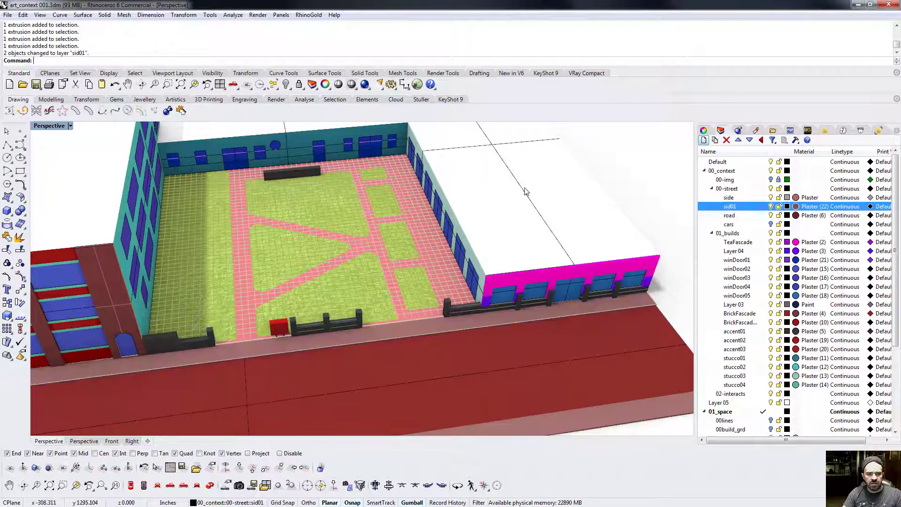
Check the three posts of the low front wall beside the red sign by selecting each in turn
shift+right_drag(467, 193, 425, 282)
scroll(426, 281, up, 3)
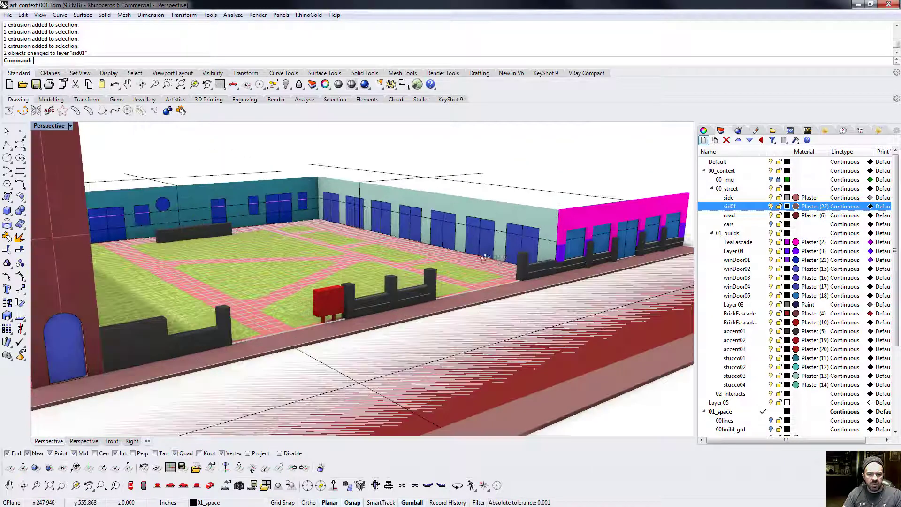
right_drag(478, 256, 356, 303)
scroll(356, 304, up, 5)
click(283, 261)
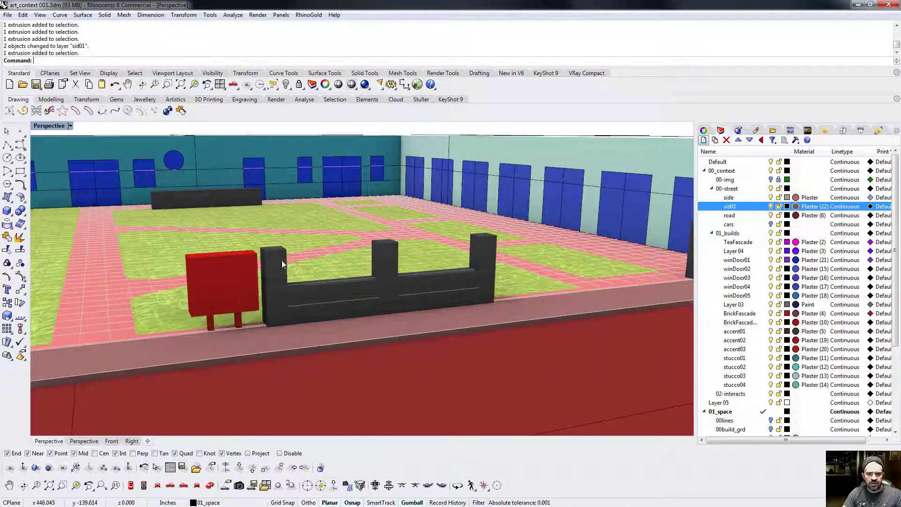
click(384, 253)
click(489, 244)
scroll(446, 248, down, 5)
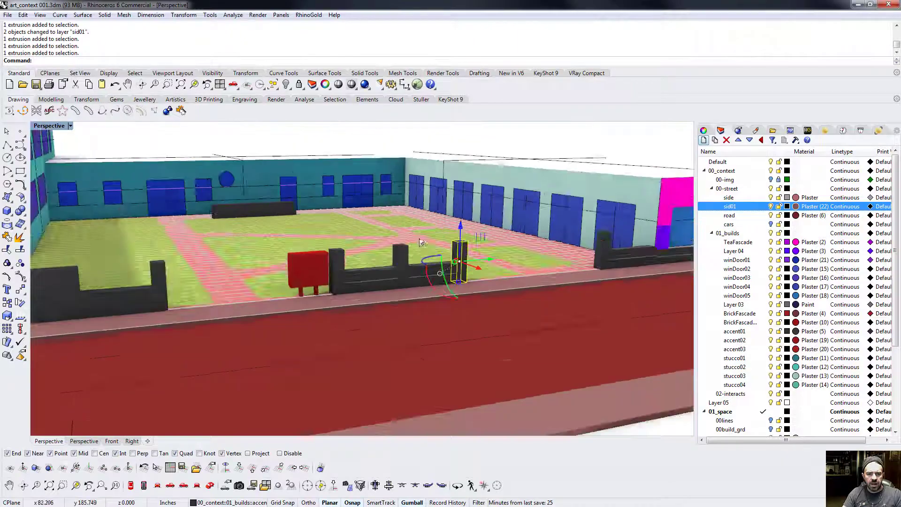
Try deleting the road surface selected from beneath the model, and undo the deletion
right_drag(437, 223, 509, 428)
scroll(374, 226, down, 3)
scroll(409, 235, up, 2)
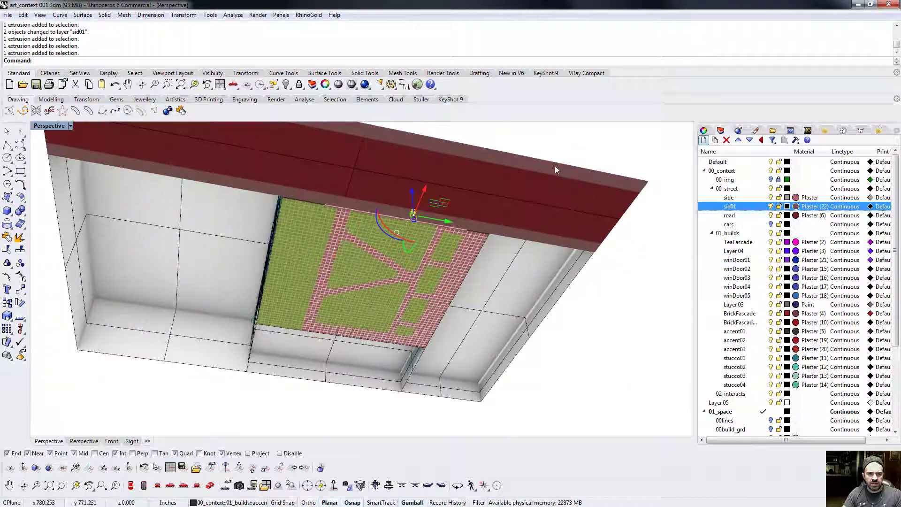
click(548, 175)
click(531, 195)
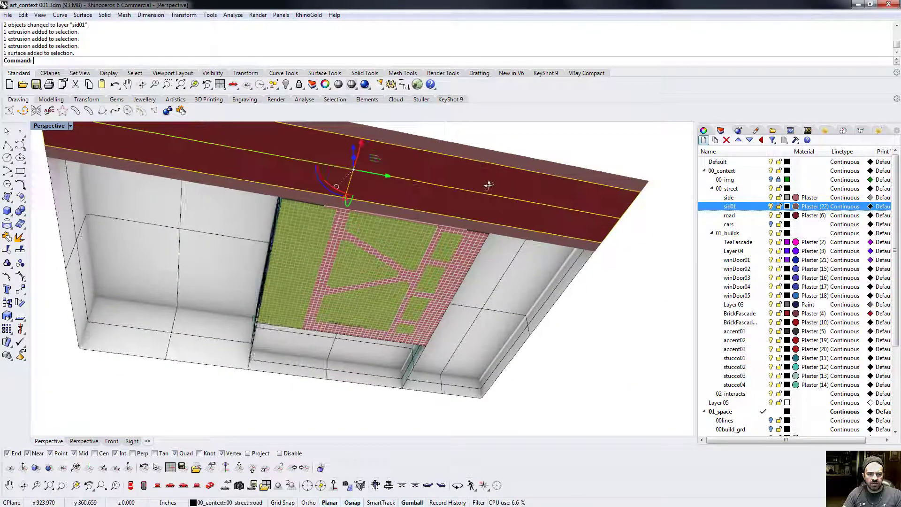
right_drag(488, 185, 441, 288)
key(Delete)
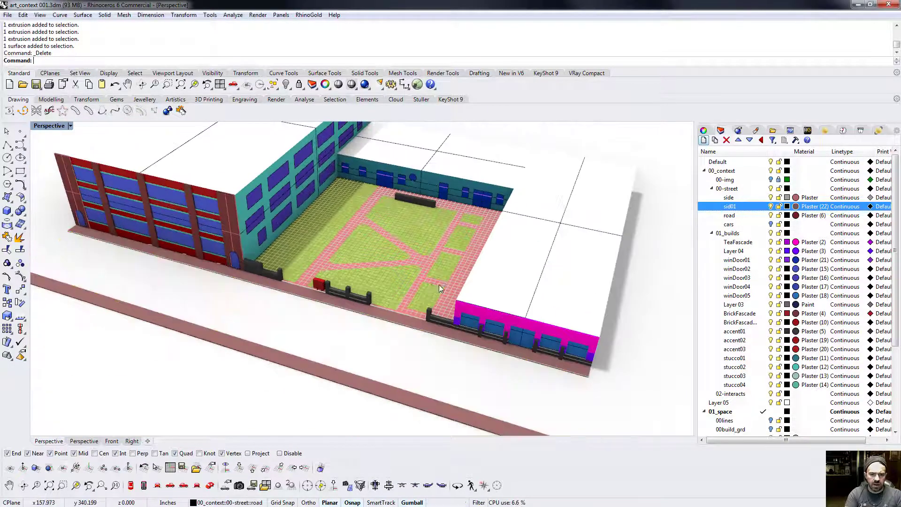
key(ctrl+z)
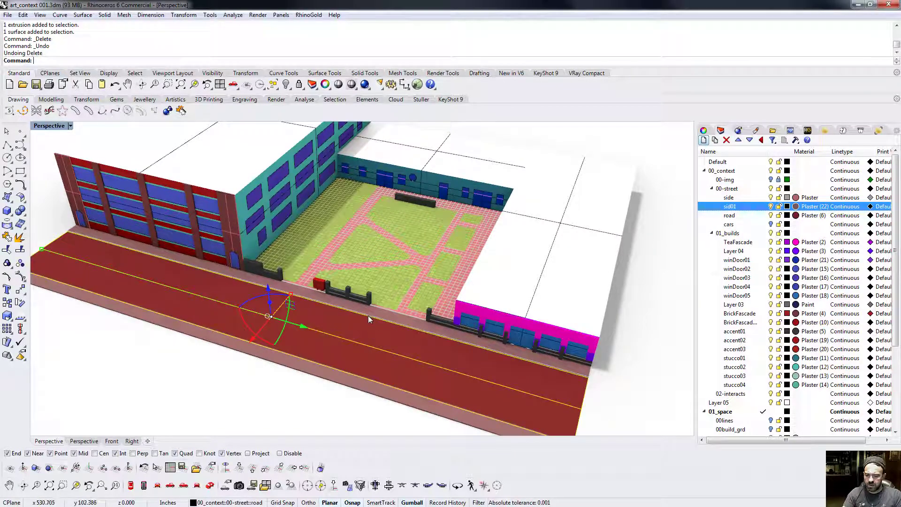
Ungroup the selected road surface
key(ctrl+shift+g)
right_drag(395, 357, 295, 284)
scroll(295, 283, up, 5)
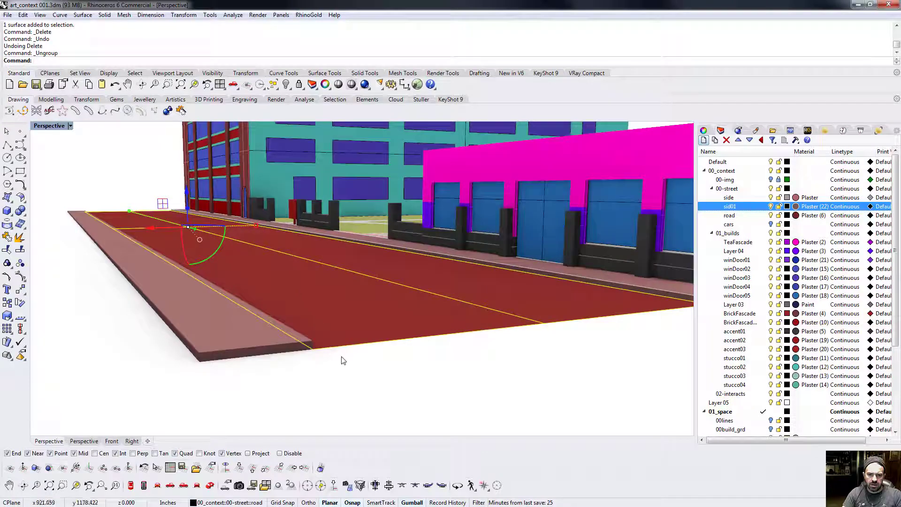
Examine the road surface and its edges along both sidewalks from several angles for overlapping geometry
scroll(345, 256, down, 5)
right_drag(345, 257, 409, 254)
scroll(348, 311, down, 3)
scroll(469, 281, up, 3)
scroll(379, 392, down, 3)
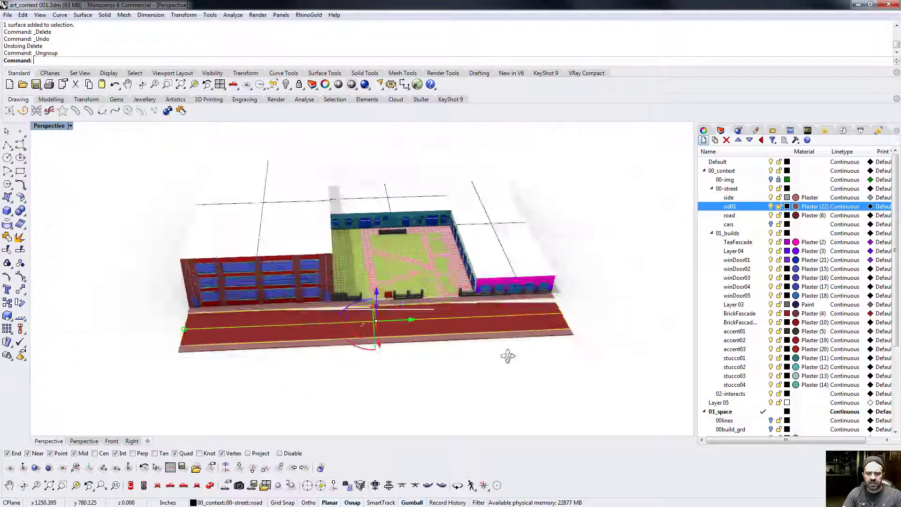
right_drag(508, 356, 119, 275)
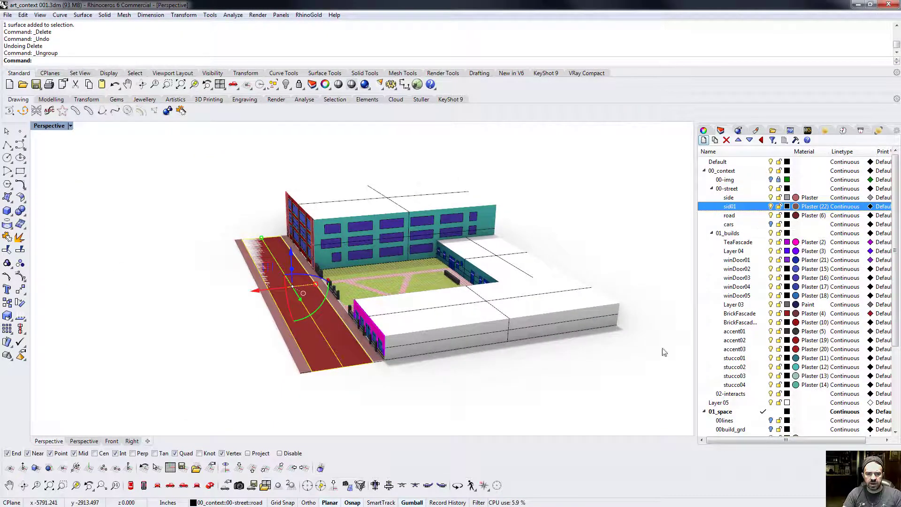
right_drag(266, 322, 300, 282)
scroll(306, 273, up, 6)
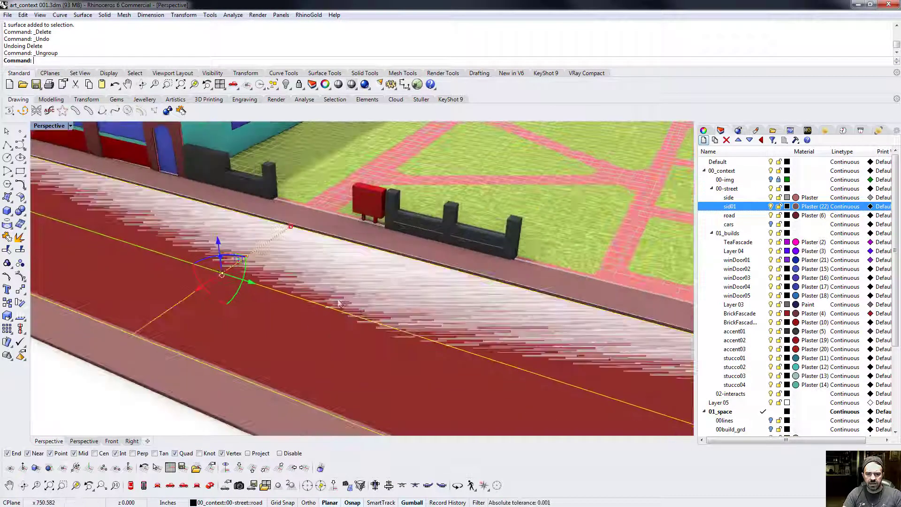
scroll(280, 274, down, 5)
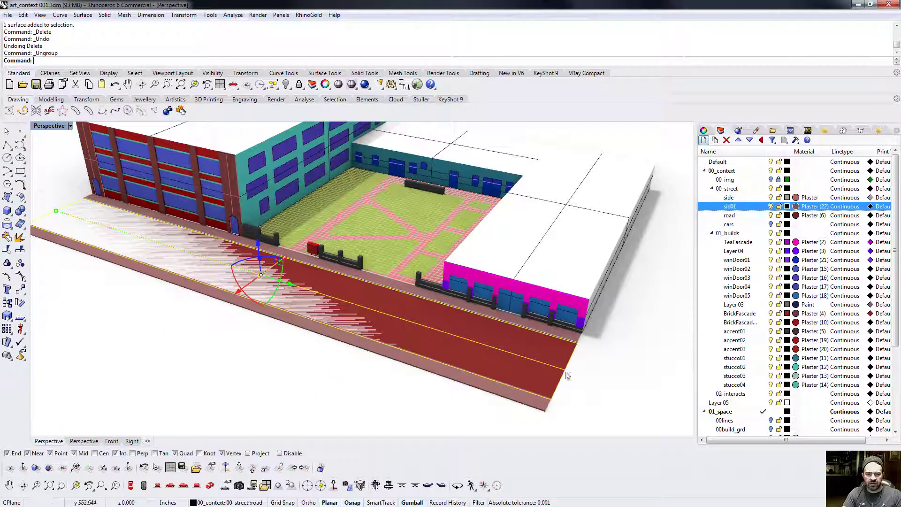
Scale the road surface in one direction from the midpoint of its end edge out to the far sidewalk's outer corner
right_drag(287, 282, 478, 339)
scroll(163, 288, up, 6)
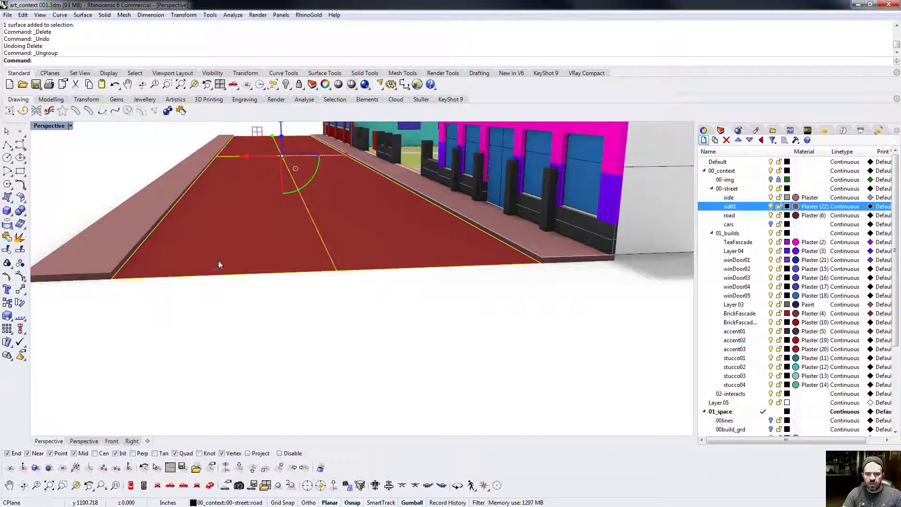
right_drag(218, 265, 61, 216)
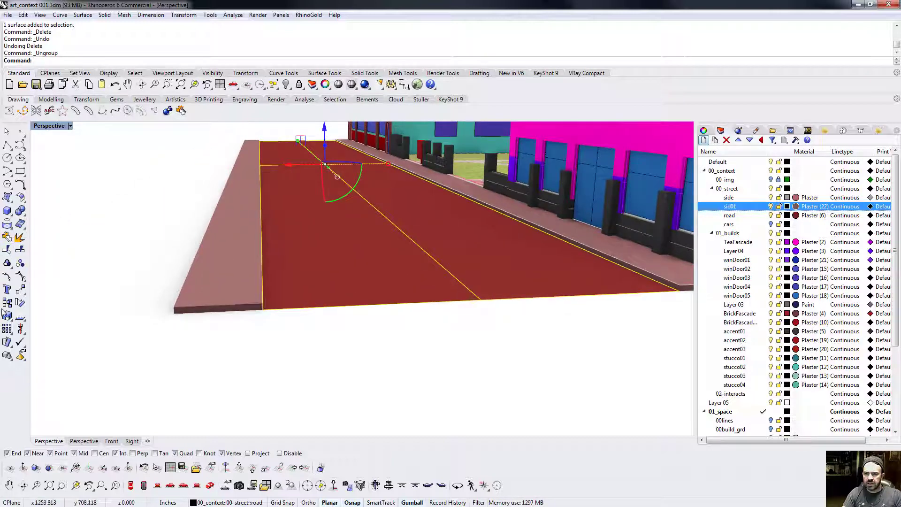
click(9, 320)
click(48, 320)
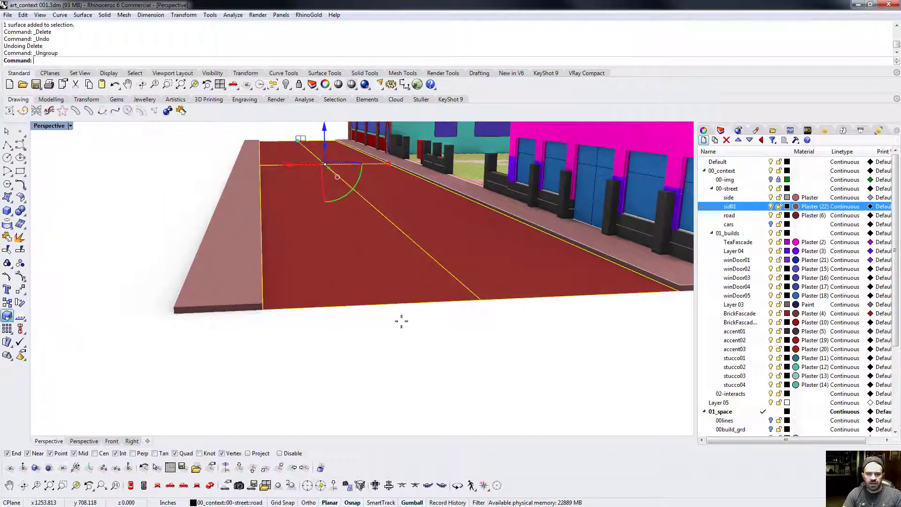
click(483, 299)
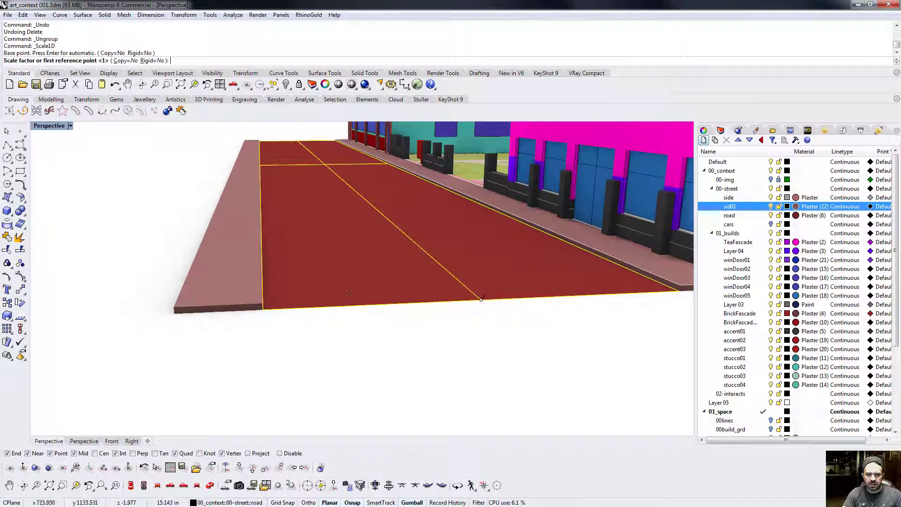
click(263, 308)
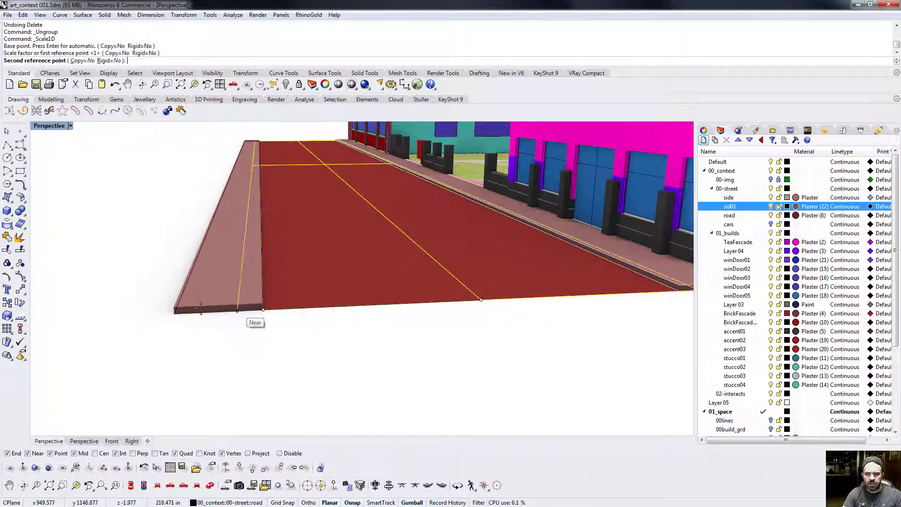
click(174, 313)
scroll(301, 304, down, 6)
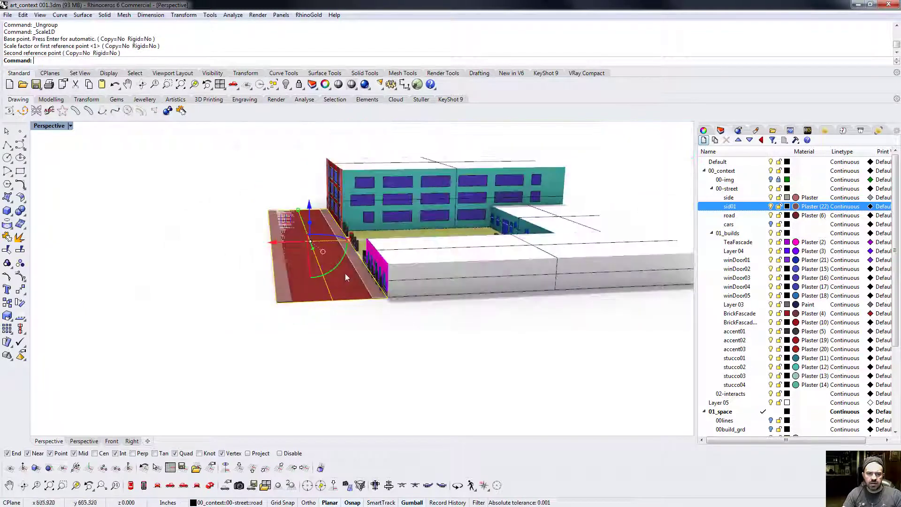
right_drag(345, 275, 262, 252)
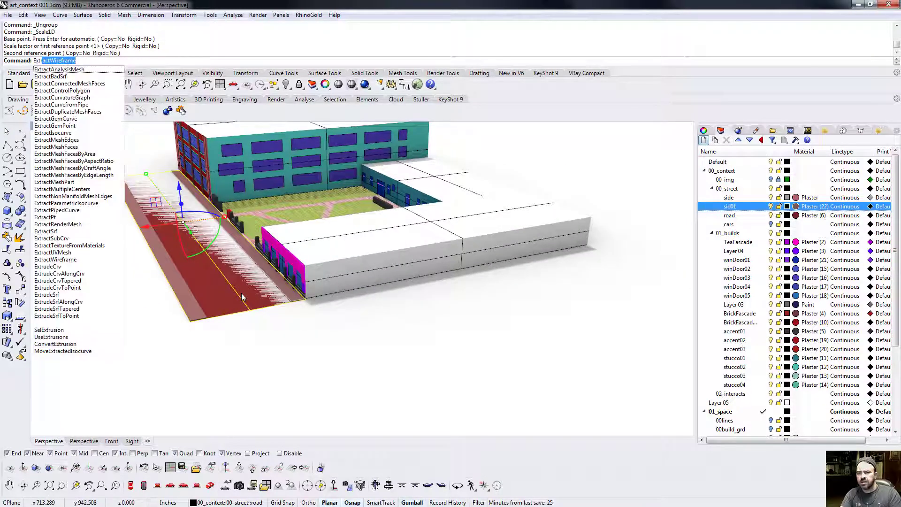
key(Down)
key(Down)
key(Down)
key(Down)
key(Down)
key(Down)
key(Down)
key(Down)
key(Down)
key(Down)
key(Down)
key(Down)
key(Down)
key(Down)
key(Down)
key(Down)
key(Down)
key(Down)
key(Down)
key(Down)
key(Down)
key(Down)
key(Down)
key(Down)
key(Down)
key(Down)
key(Down)
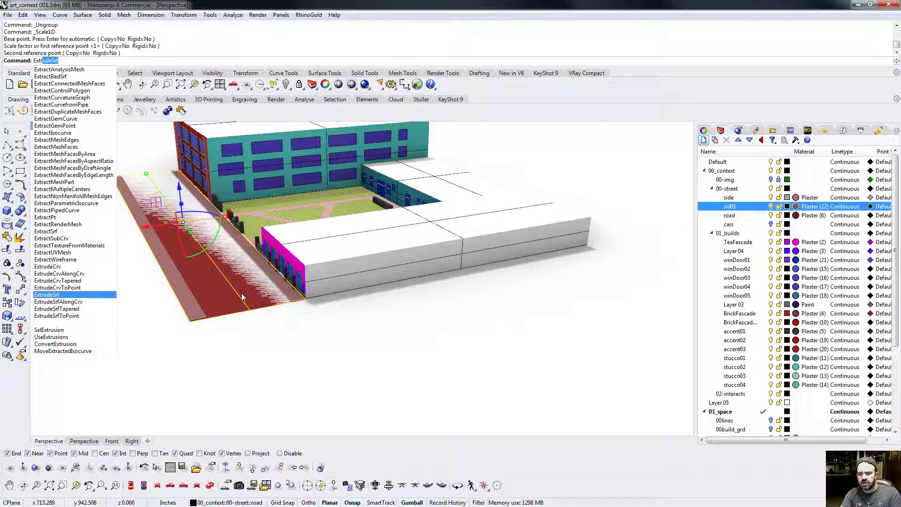
key(Return)
text(b)
key(Return)
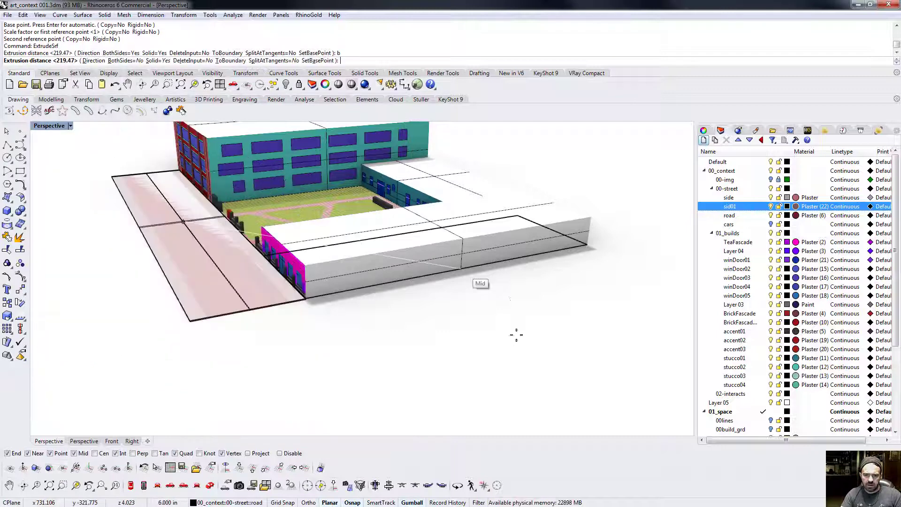
key(Escape)
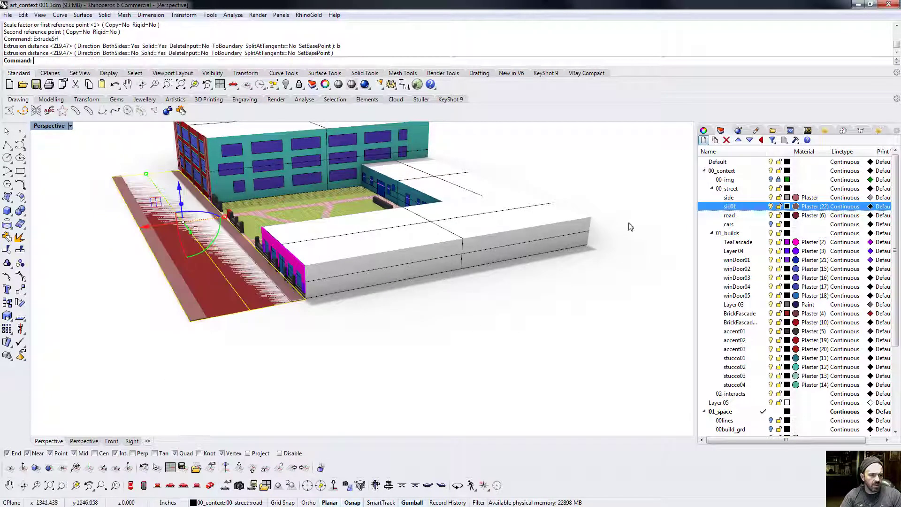
Make sid01 the current layer and extrude the road surface -2" as a solid to one side only with ExtrudeSrf
click(764, 207)
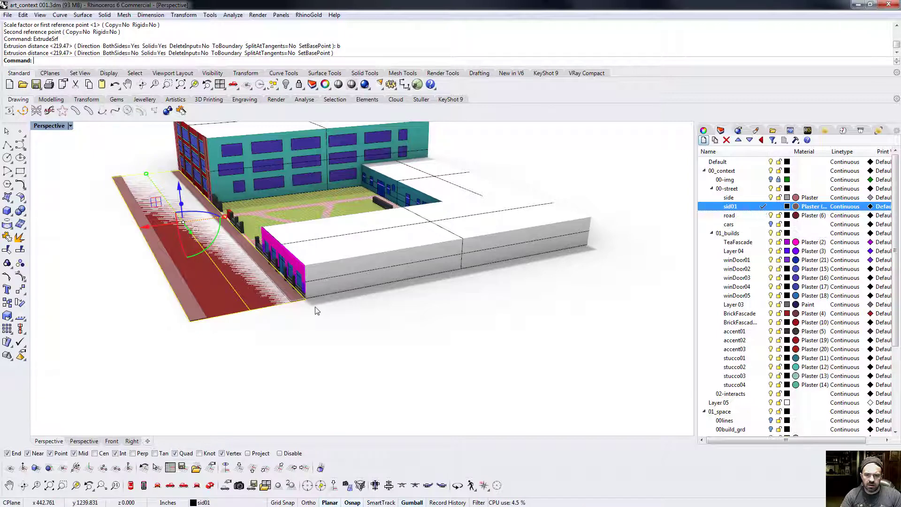
key(Return)
text(b)
key(Return)
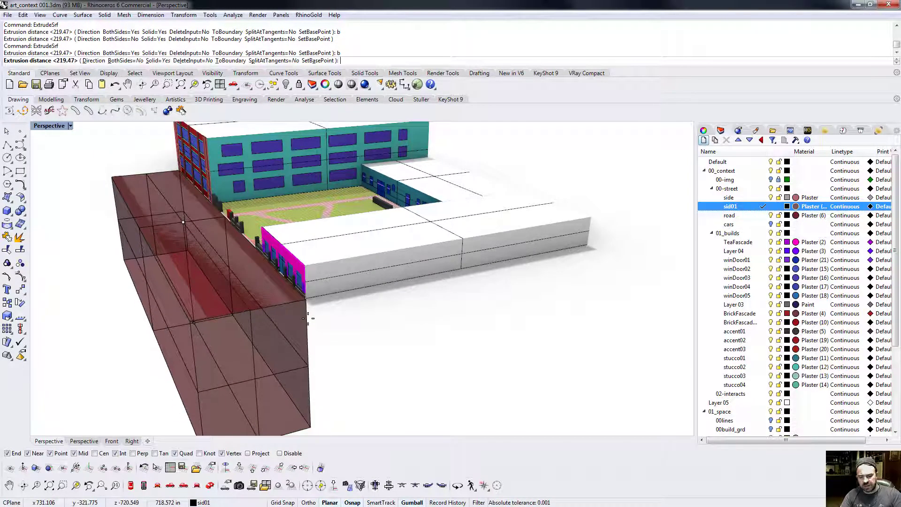
text(2)
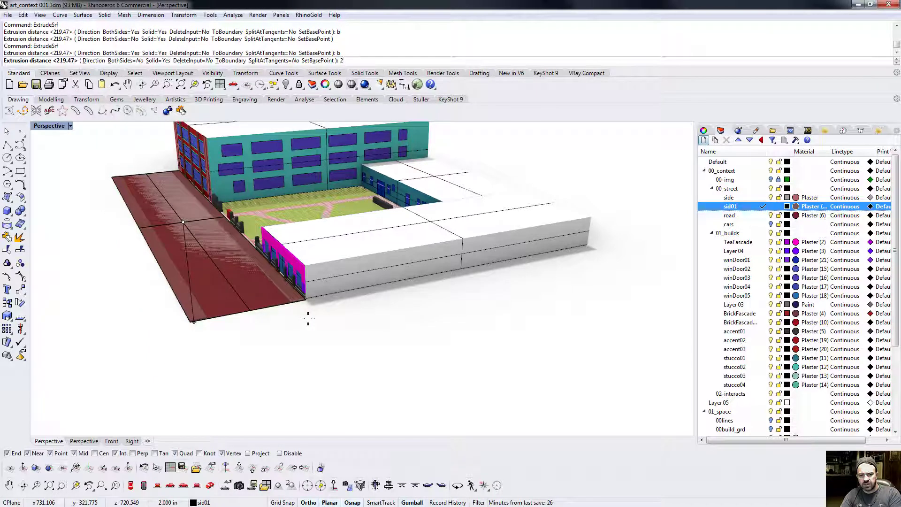
right_drag(307, 318, 280, 318)
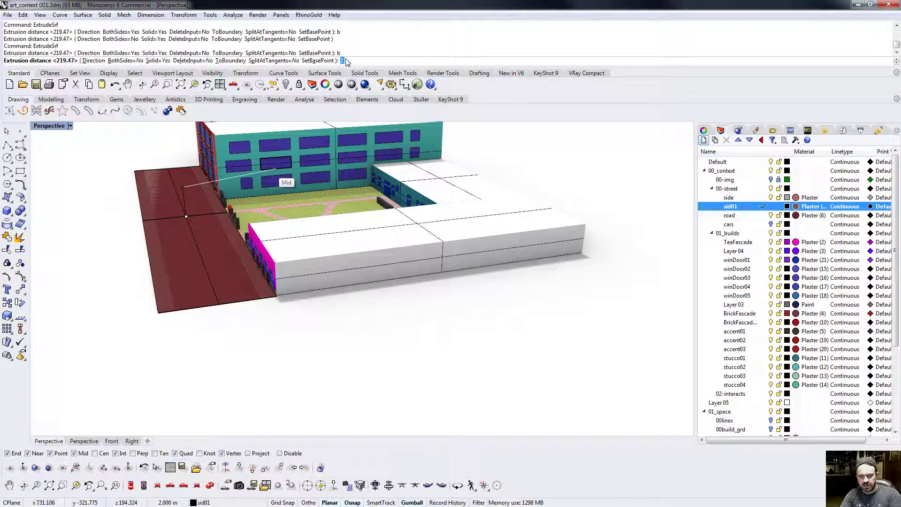
text(-2)
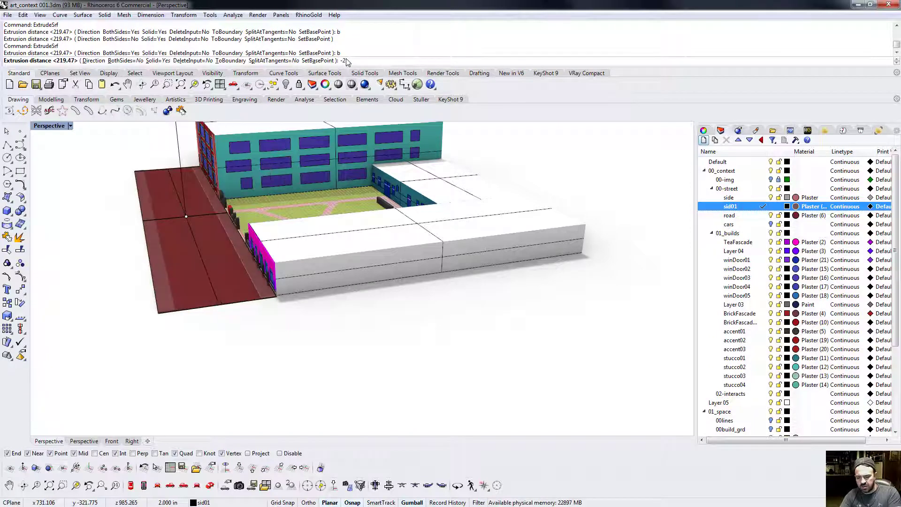
key(Return)
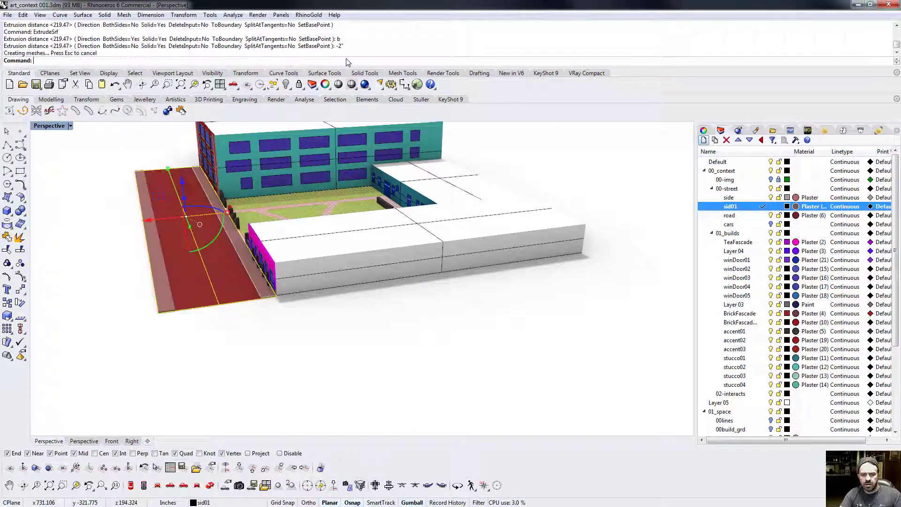
Delete the original flat road surface that overlaps the extruded slab
click(259, 332)
right_drag(184, 300, 301, 280)
scroll(288, 335, up, 5)
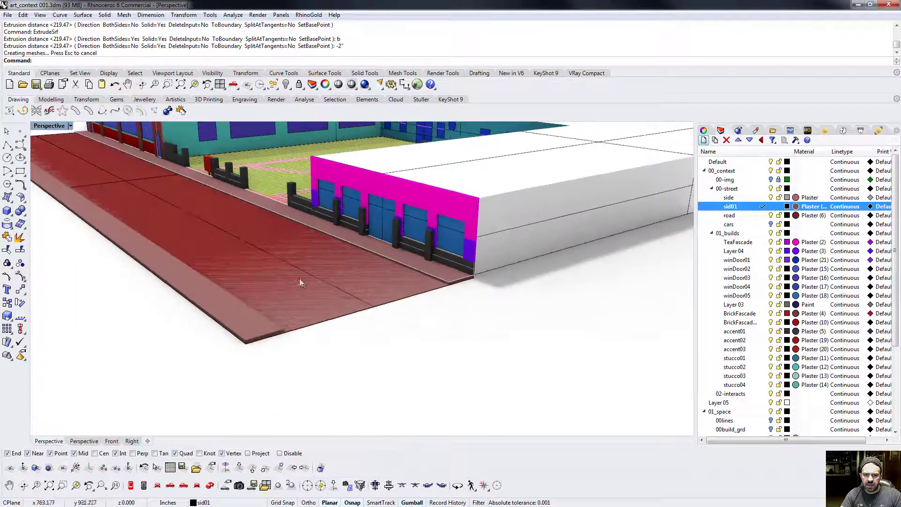
click(302, 280)
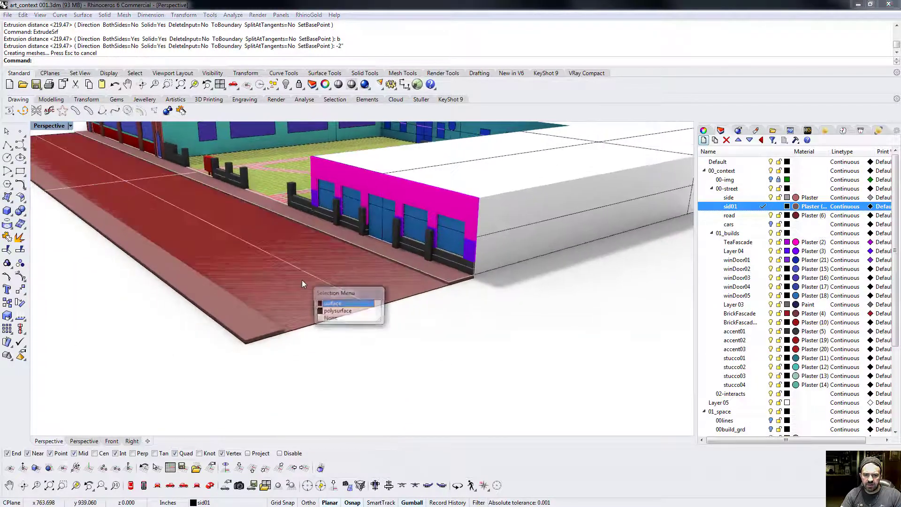
click(337, 304)
key(Delete)
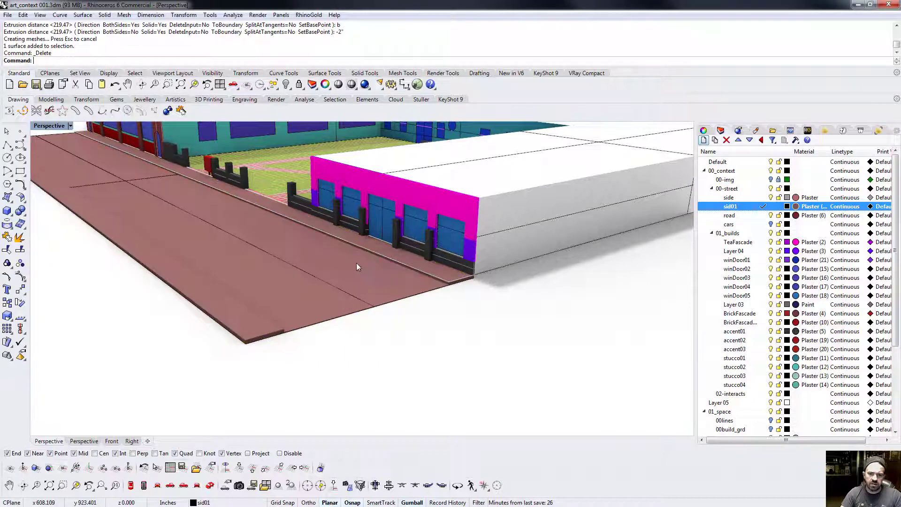
Move the extruded road slab to the road layer
scroll(357, 263, down, 5)
right_drag(356, 263, 314, 297)
click(277, 290)
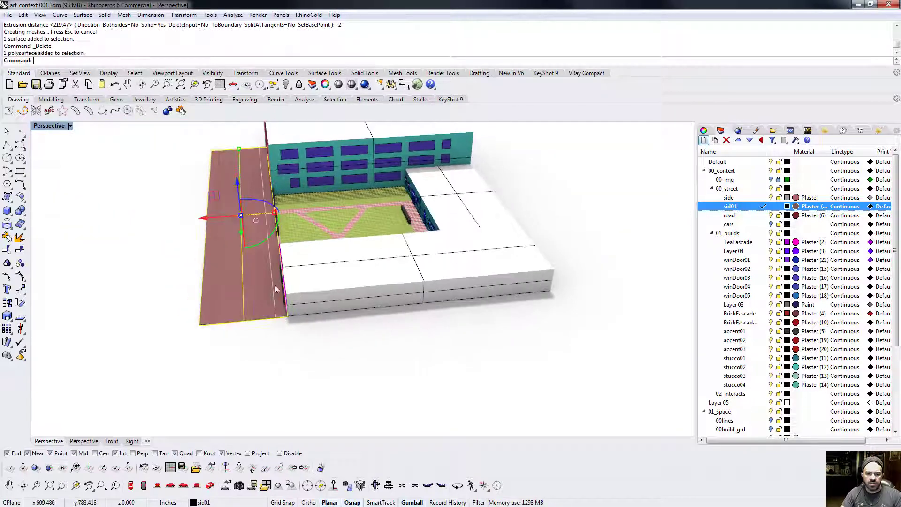
click(734, 219)
right_click(734, 219)
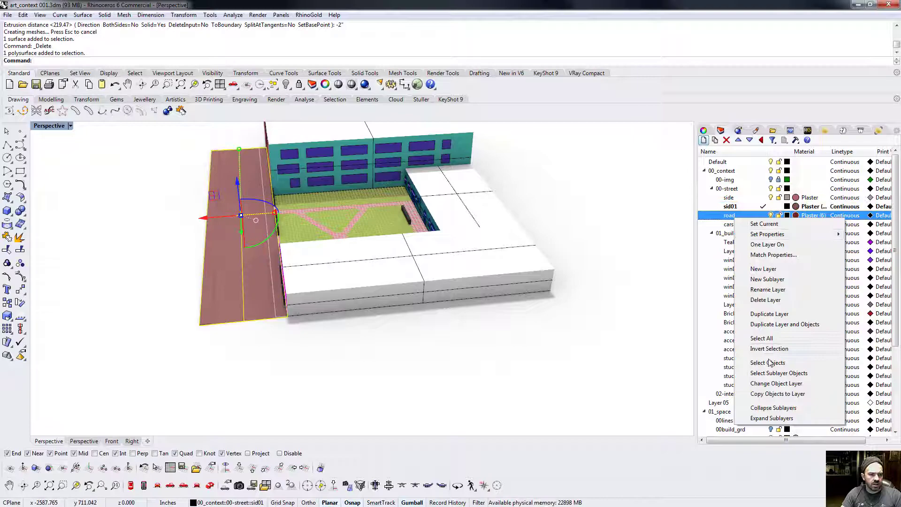
click(766, 384)
Examine the road slab and the surrounding buildings from above, from the street and from underneath
right_drag(131, 286, 230, 252)
scroll(276, 227, up, 8)
right_drag(275, 228, 298, 224)
right_drag(507, 225, 500, 196)
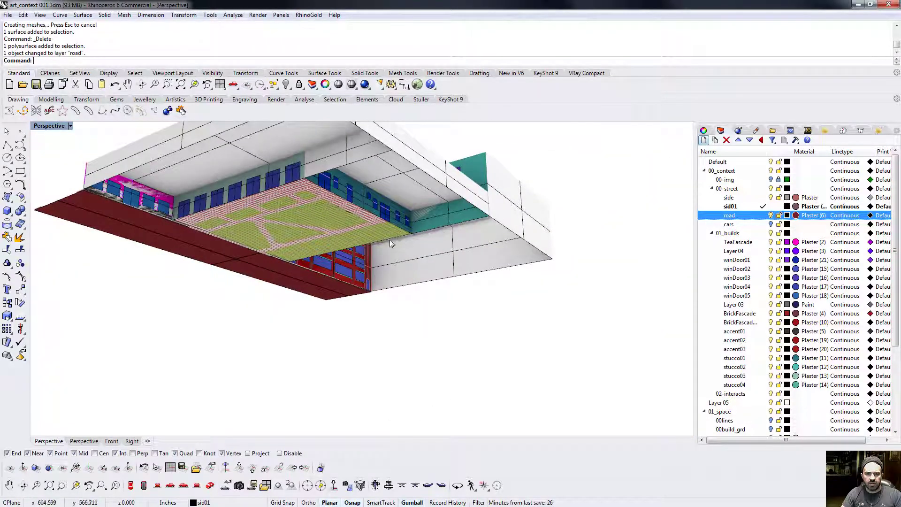
right_drag(391, 243, 435, 323)
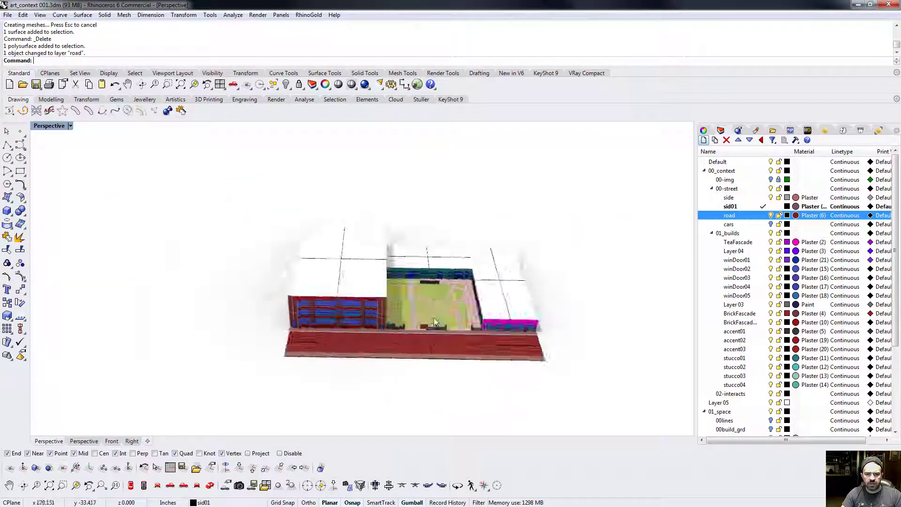
scroll(435, 322, up, 5)
right_drag(427, 353, 384, 341)
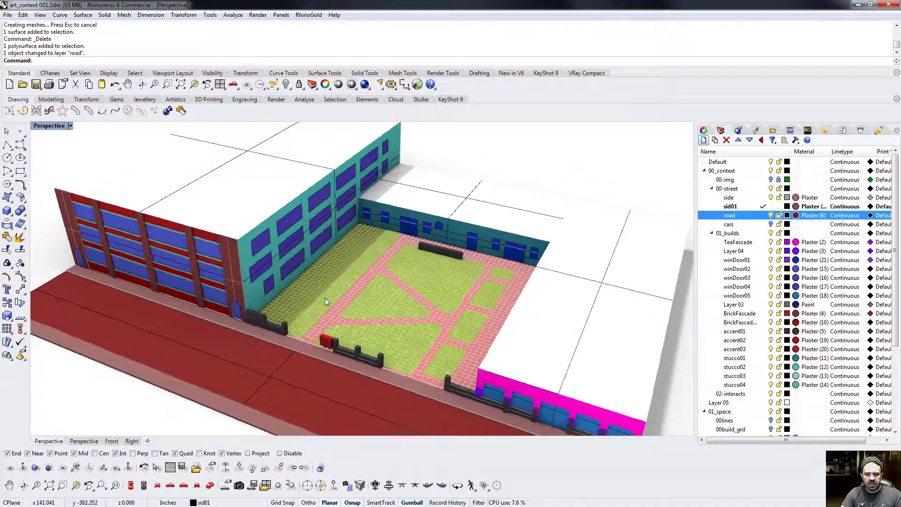
Check four of the courtyard's grass surfaces by selecting them together, and clear the selection
click(324, 297)
shift+click(381, 345)
shift+click(402, 311)
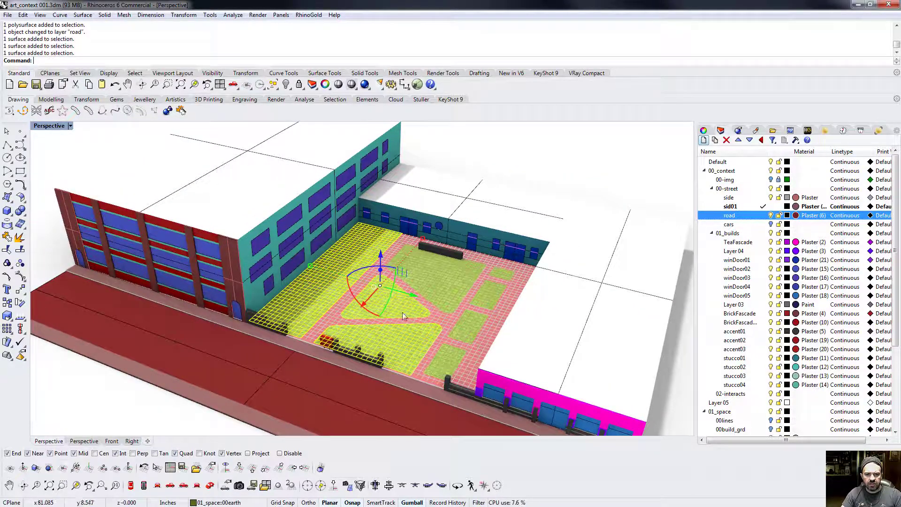
shift+click(449, 281)
key(Escape)
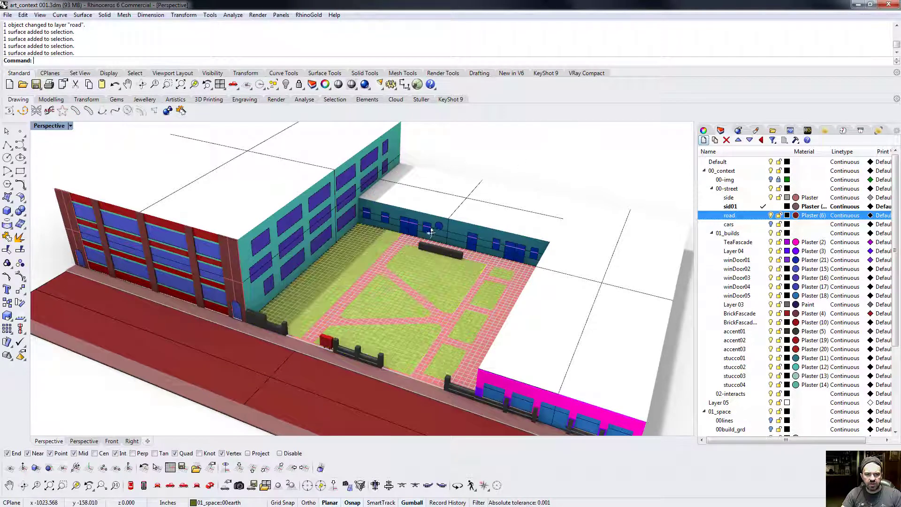
Examine the courtyard paths, grass and low front wall around the red sign up close
right_drag(432, 233, 446, 247)
scroll(436, 302, up, 7)
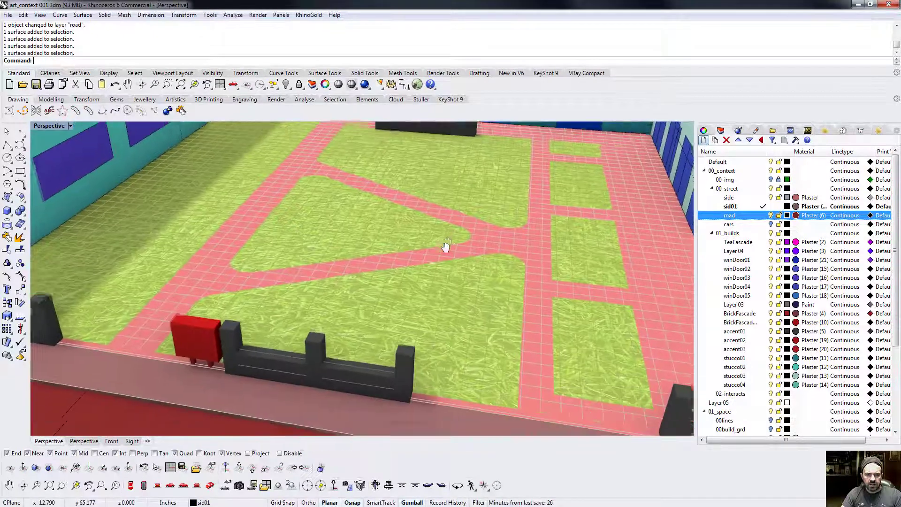
scroll(488, 261, up, 4)
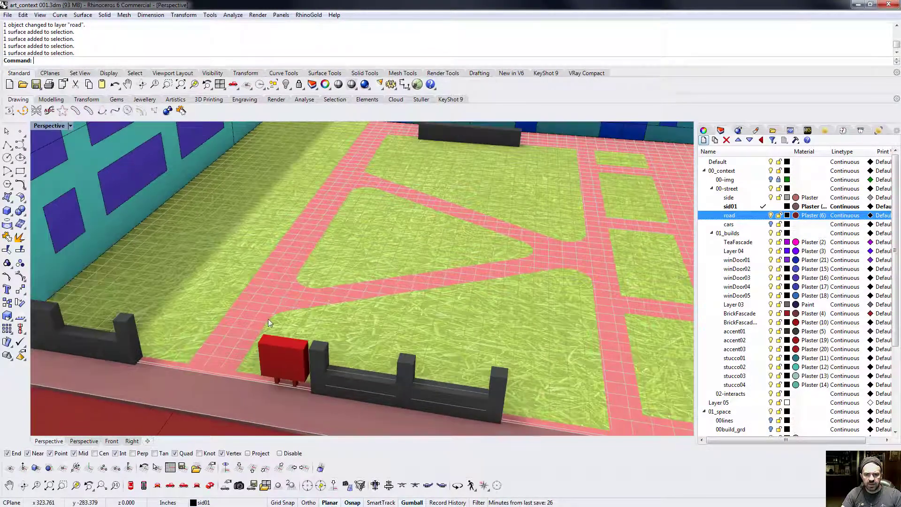
right_drag(274, 332, 659, 356)
scroll(635, 262, up, 6)
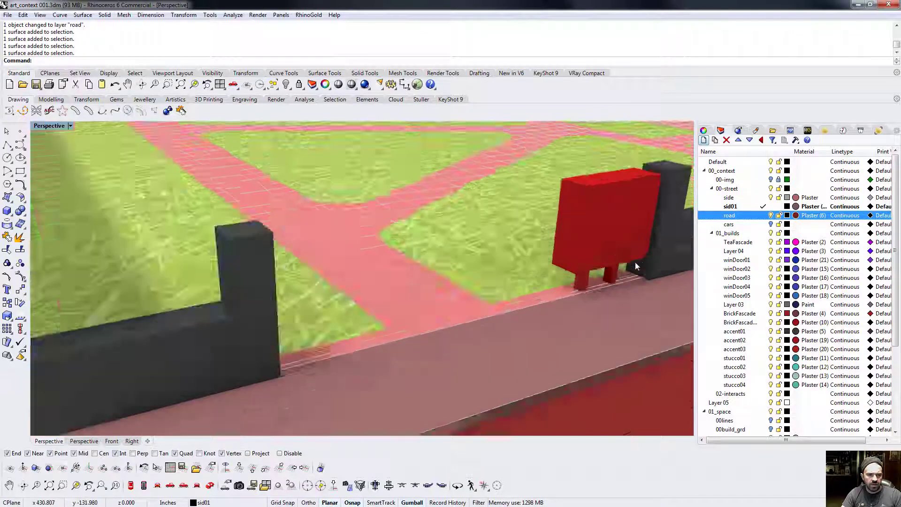
scroll(635, 262, down, 8)
right_drag(636, 262, 384, 251)
Export the whole model over ArtRoom_TestTwinMotion.fbx in Import_Context, using meshes only, Phong materials and Version 7 binary
scroll(550, 289, down, 6)
scroll(476, 312, down, 3)
scroll(384, 252, down, 3)
drag(537, 359, 145, 129)
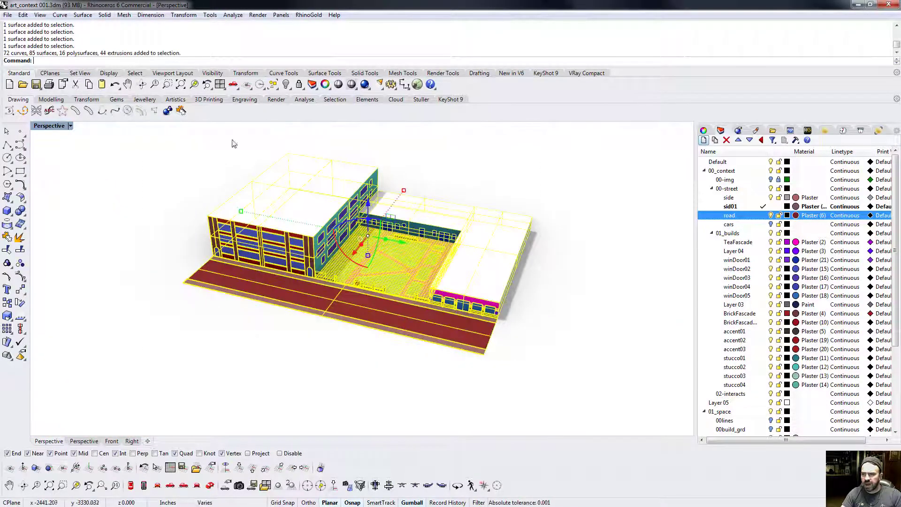
right_click(36, 86)
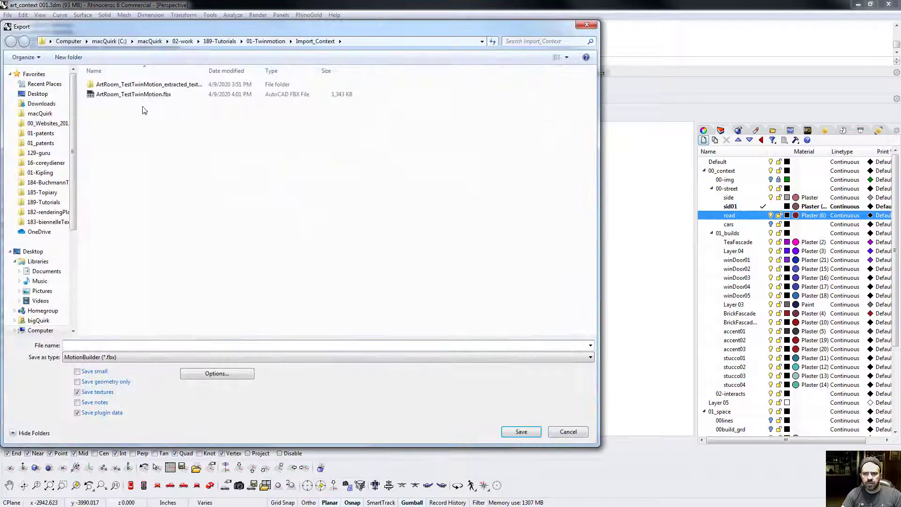
click(149, 94)
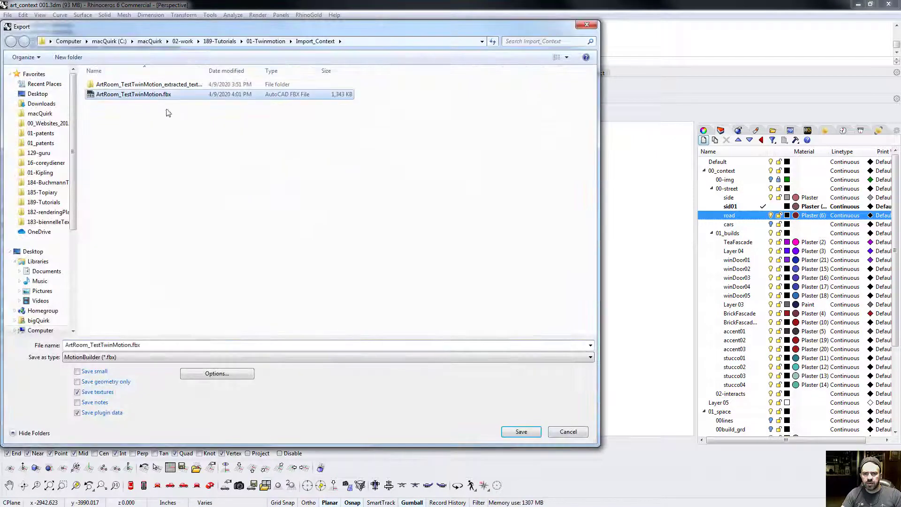
click(518, 432)
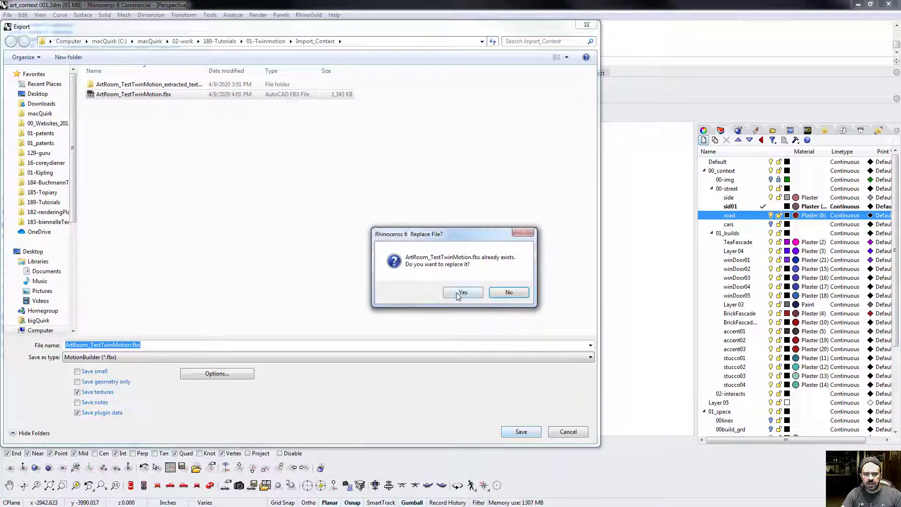
click(462, 292)
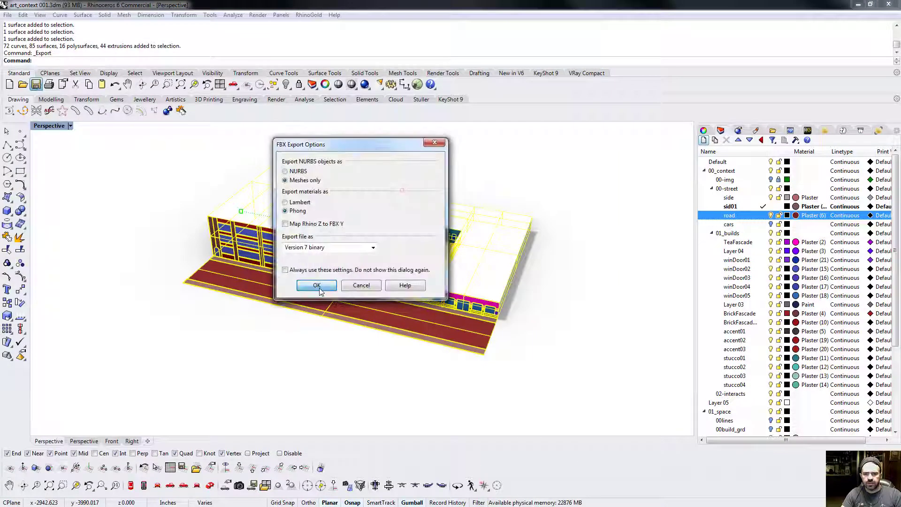
click(320, 291)
click(328, 239)
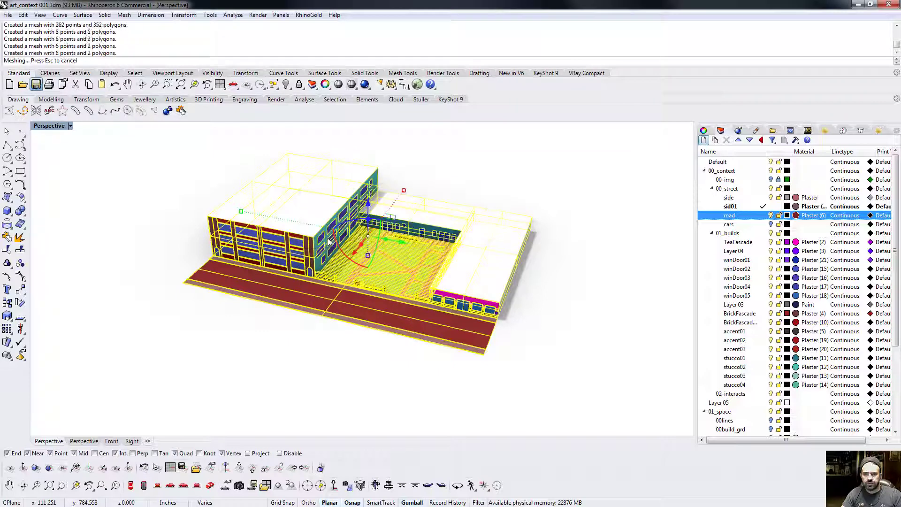